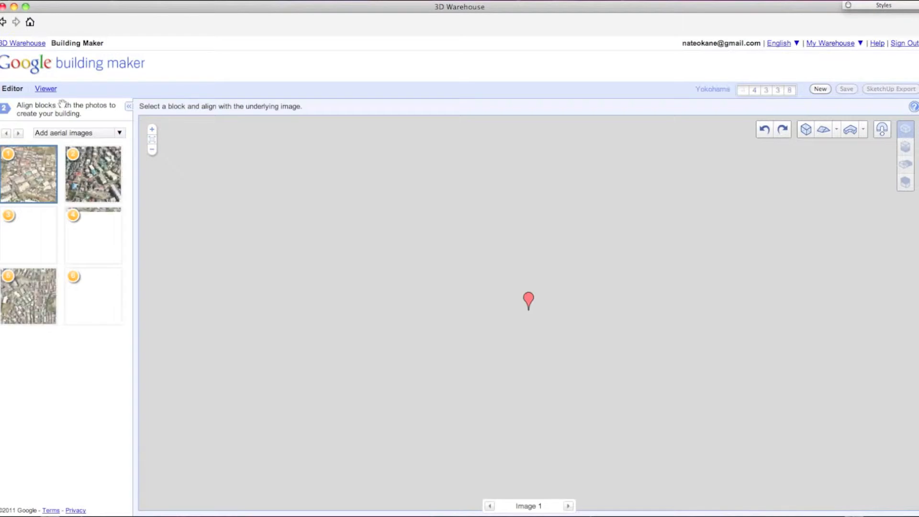
Start a new building and choose the random suggested location in Melbourne with the red-roofed building
mouse_move(589, 232)
mouse_down()
mouse_move(601, 244)
mouse_move(588, 239)
mouse_up()
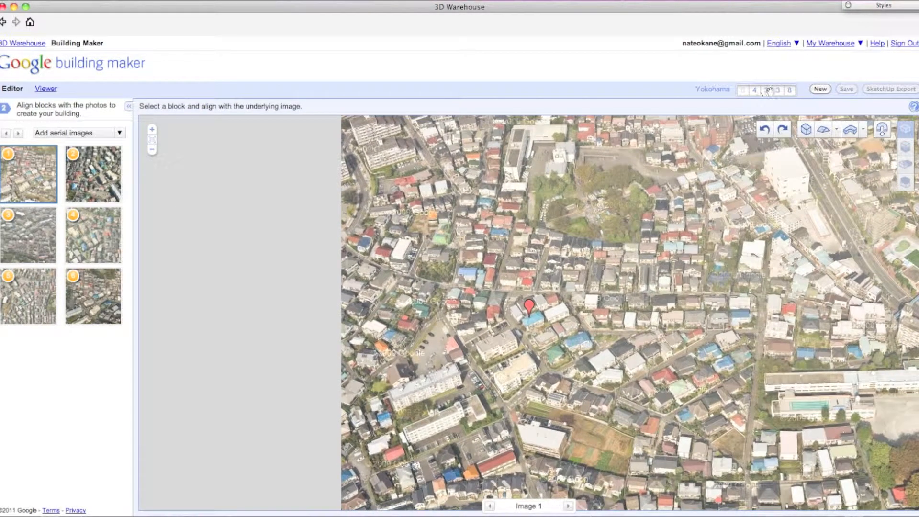
mouse_move(571, 225)
mouse_down()
mouse_move(586, 216)
mouse_move(572, 222)
mouse_up()
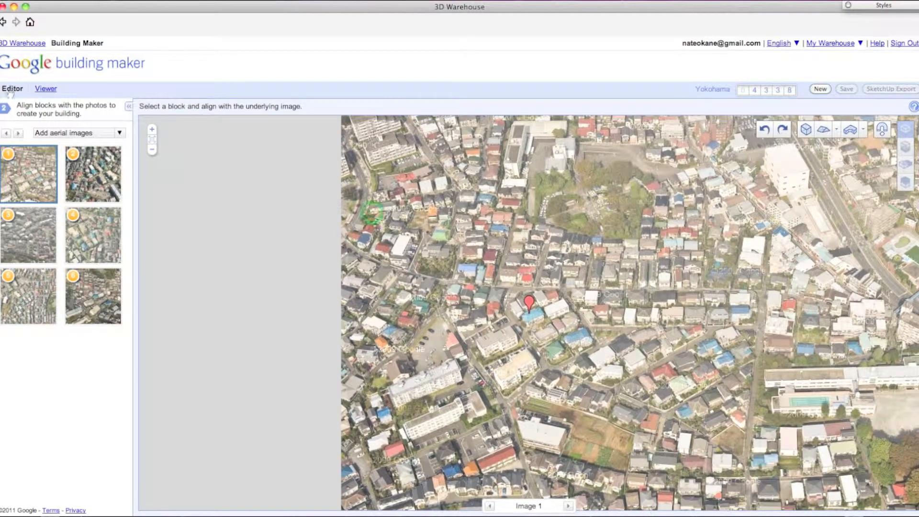
click(821, 89)
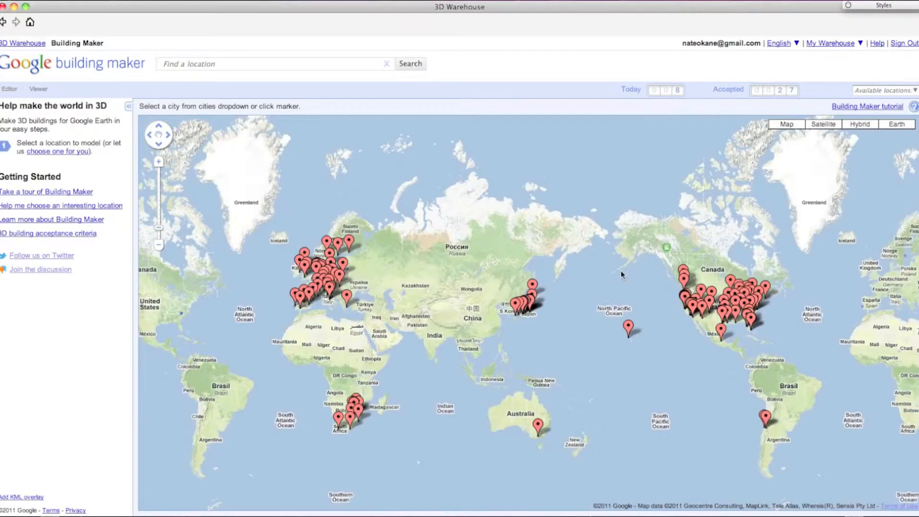
click(46, 150)
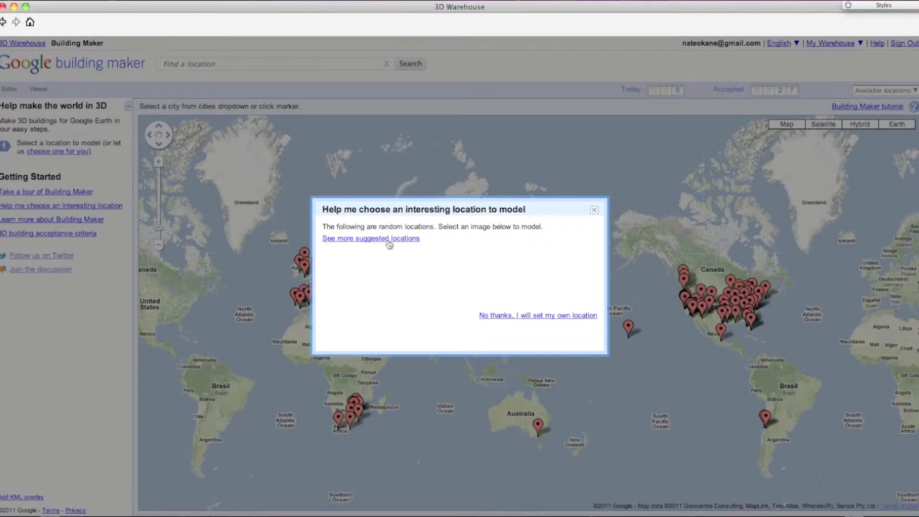
click(389, 241)
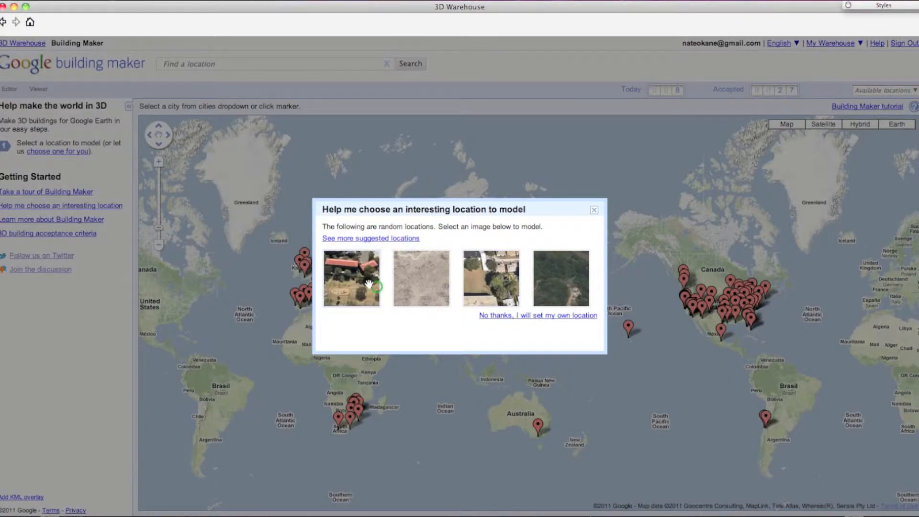
click(369, 283)
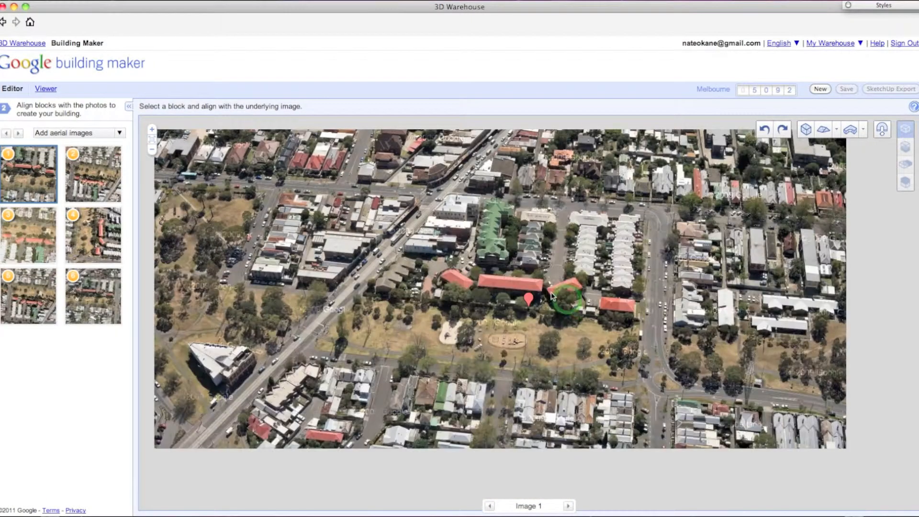
click(39, 87)
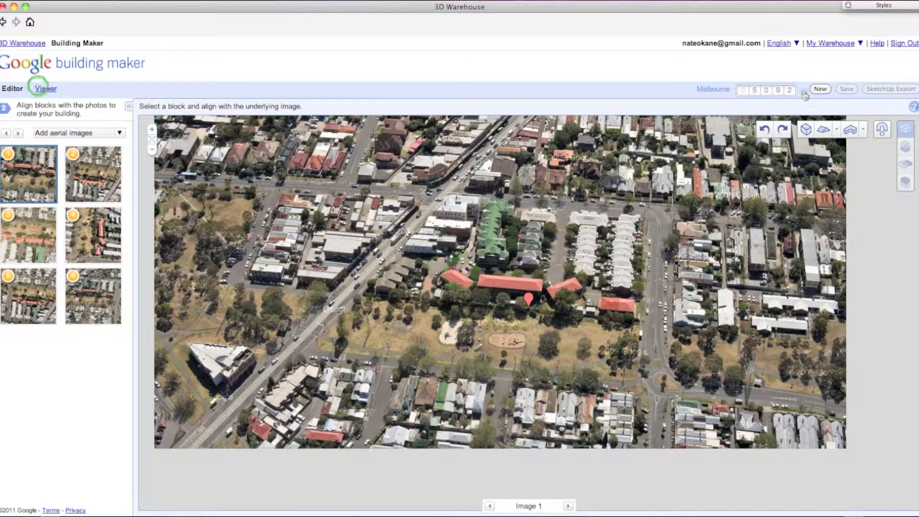
Start a new building, request further suggested locations, and choose the Philadelphia image showing rows of city houses
click(807, 91)
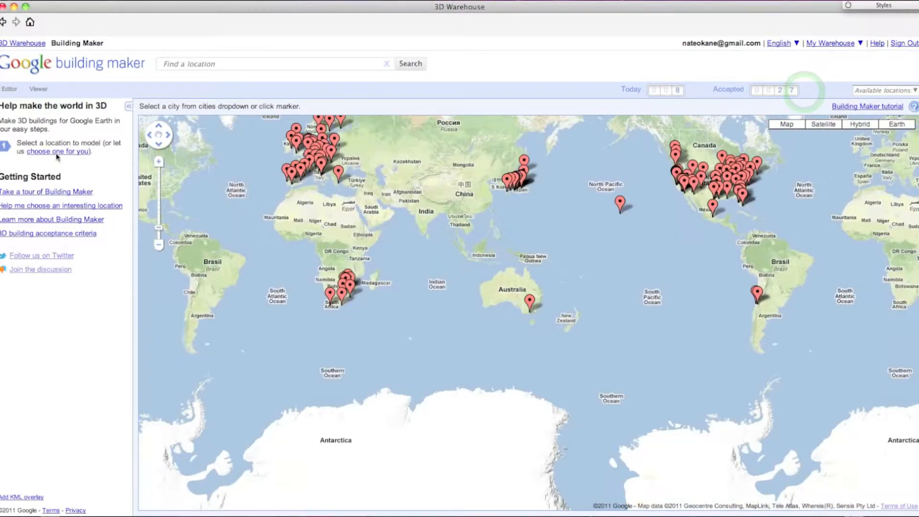
click(58, 154)
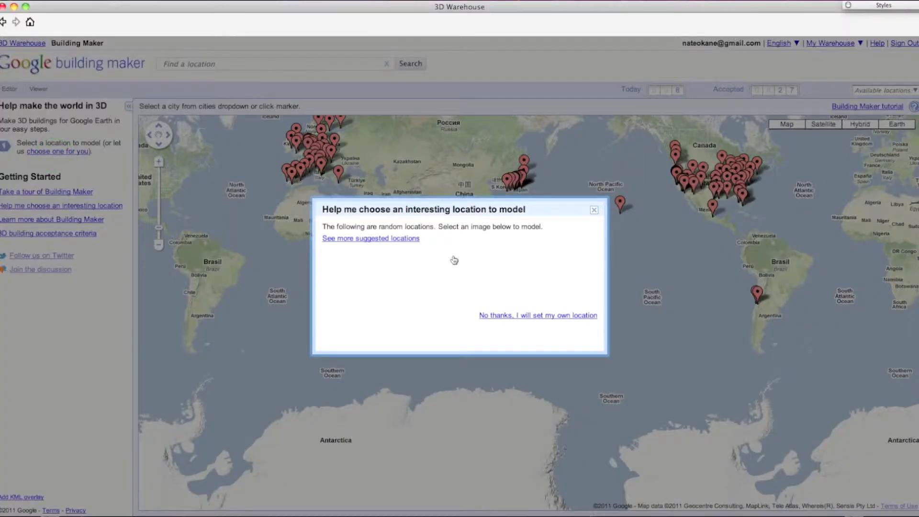
click(394, 241)
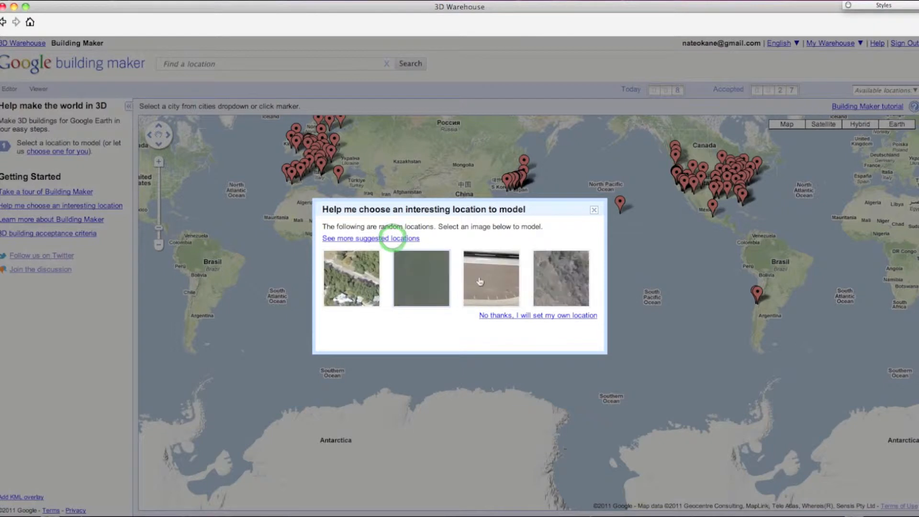
click(395, 239)
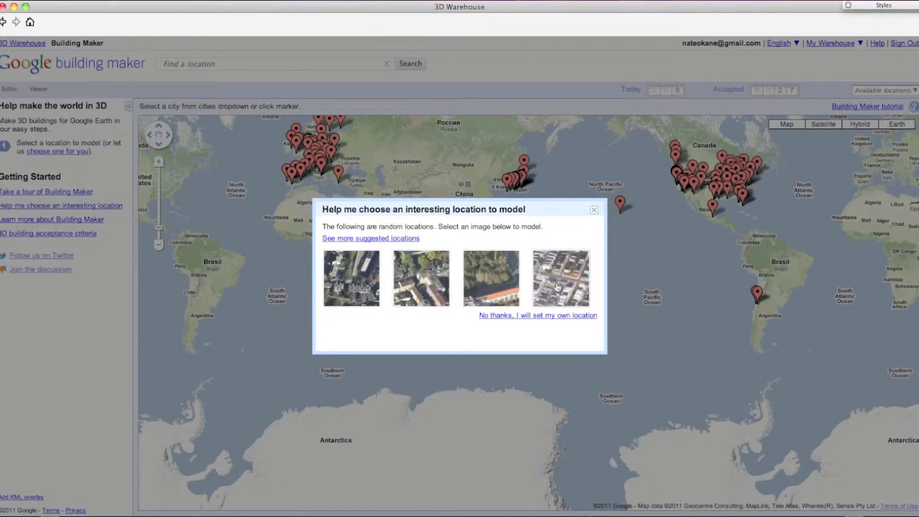
click(556, 285)
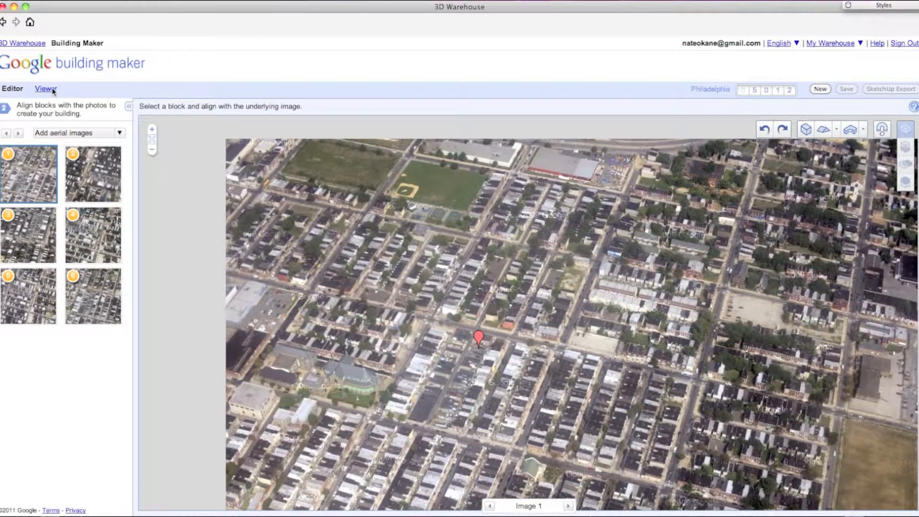
Examine the Philadelphia neighbourhood in the 3D viewer, looking closely at the flat-roofed beige building near the green-roofed church
click(48, 89)
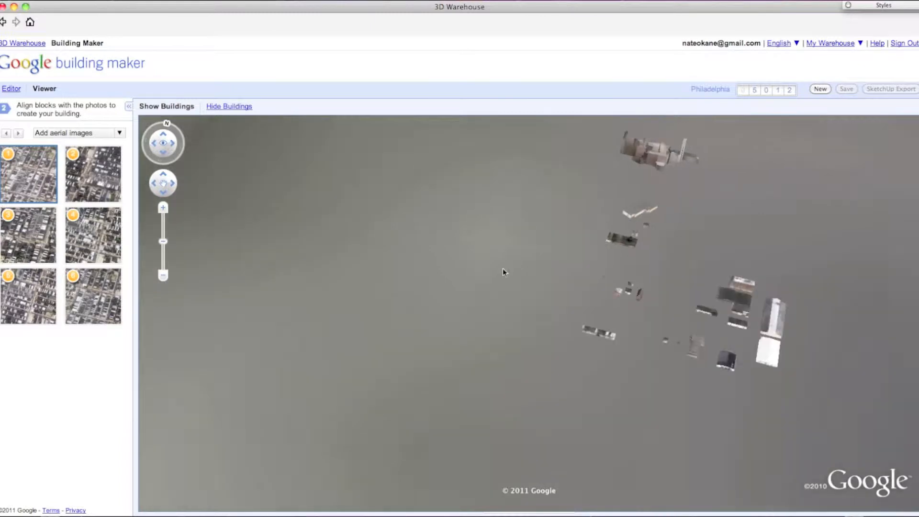
middle_drag(504, 271, 501, 300)
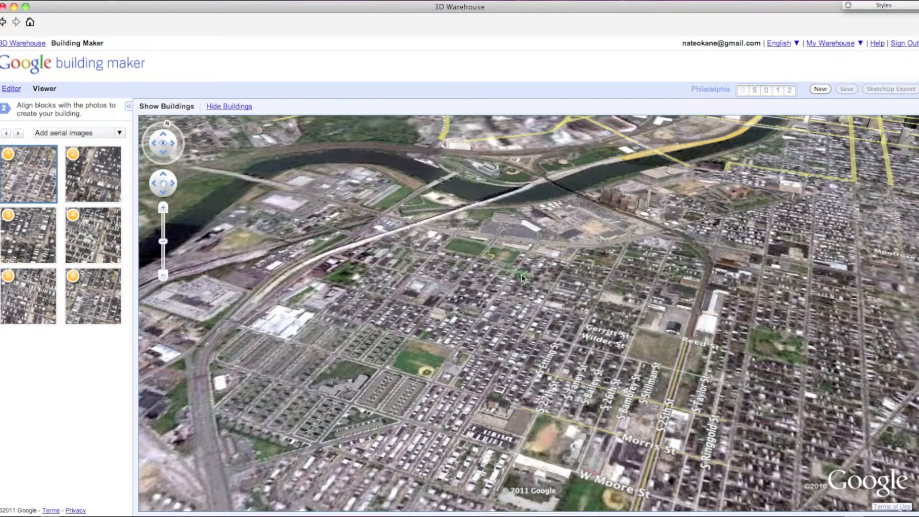
middle_drag(523, 276, 542, 278)
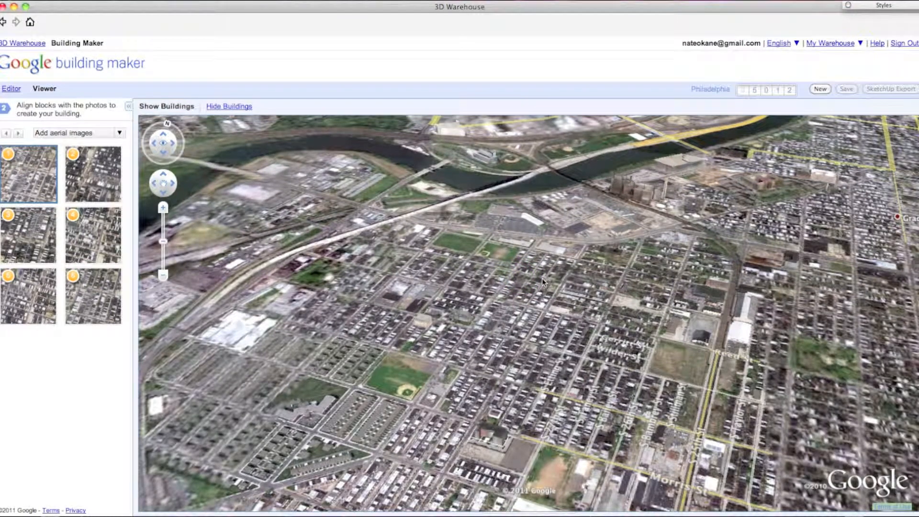
scroll(542, 278, up, 3)
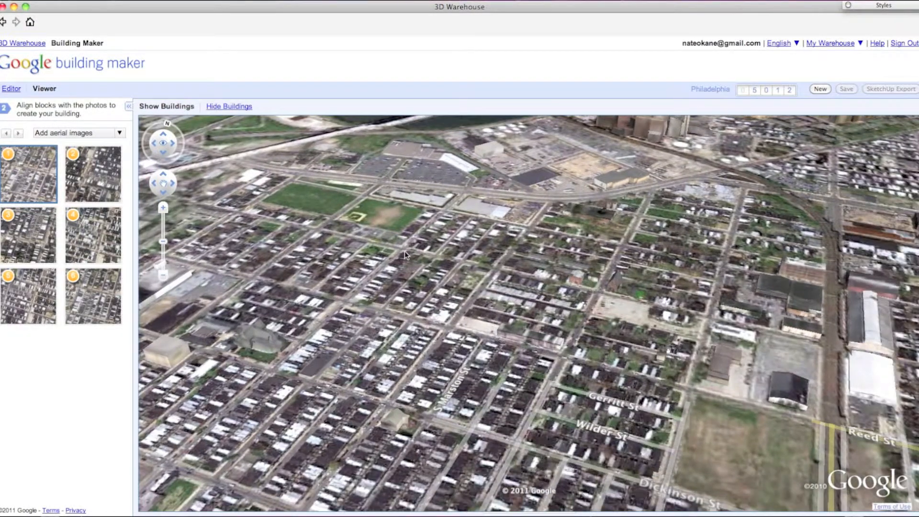
drag(404, 251, 340, 235)
drag(394, 251, 655, 276)
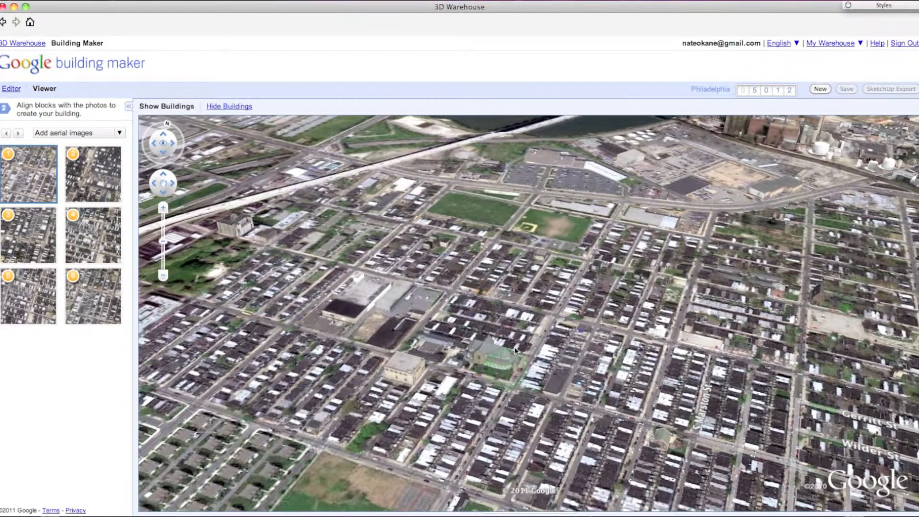
drag(514, 350, 337, 421)
drag(597, 330, 682, 271)
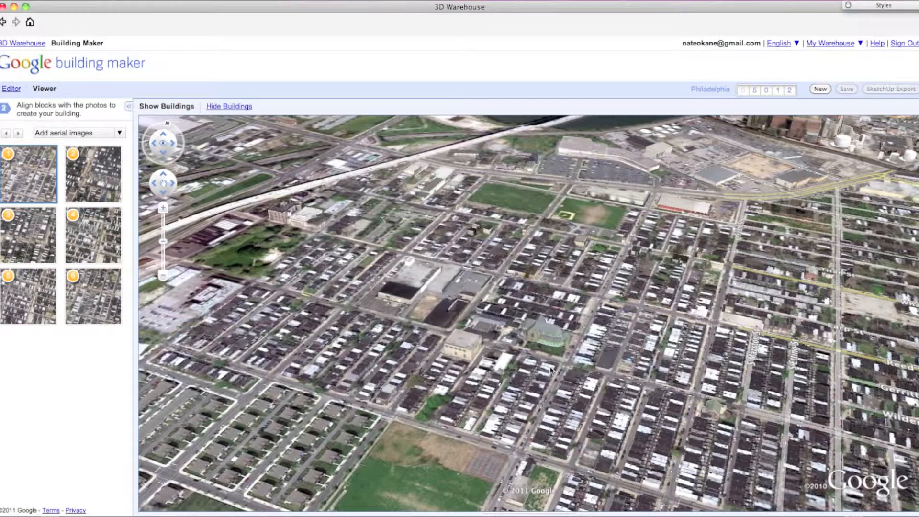
scroll(445, 366, up, 2)
scroll(497, 332, up, 2)
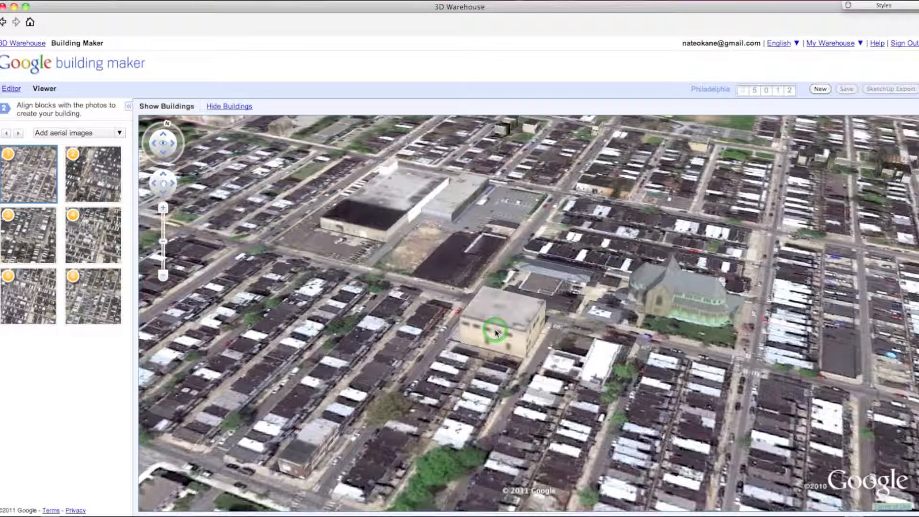
Return to the editor and move the modelling location to the flat-roofed beige building near the church
click(12, 89)
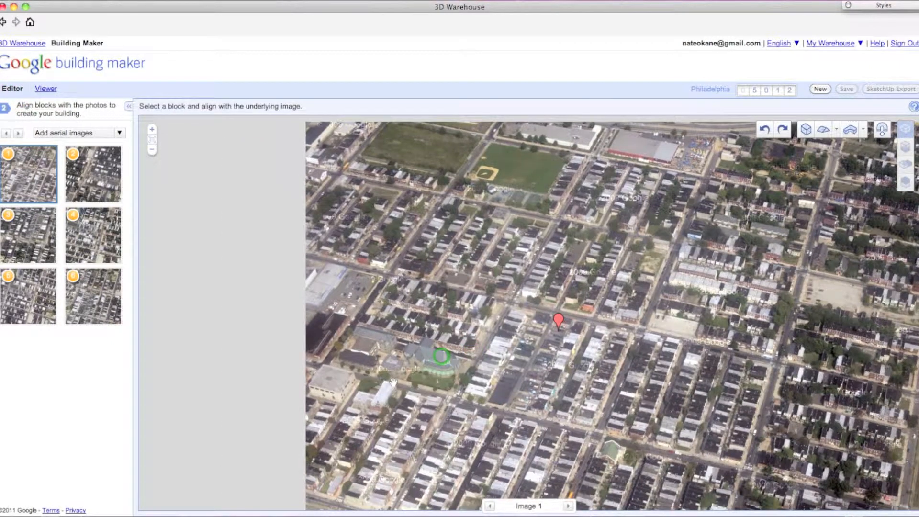
right_click(341, 381)
click(391, 466)
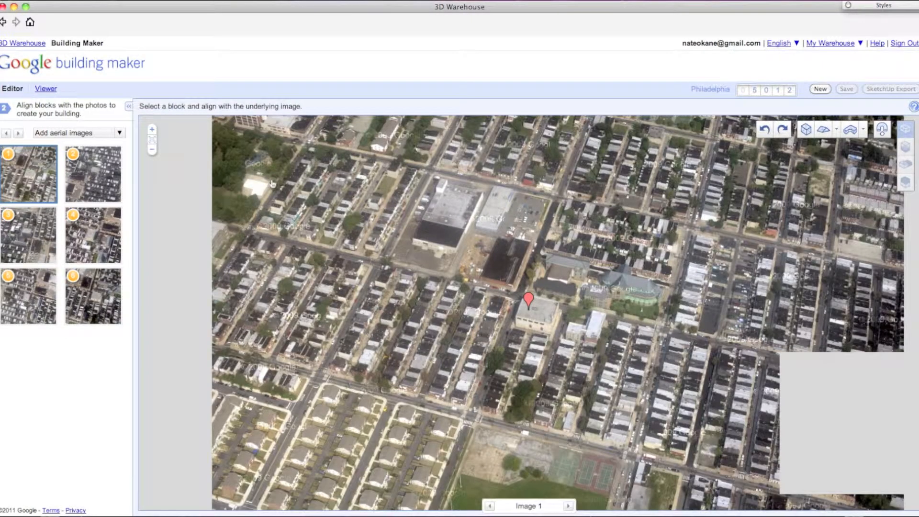
Survey the surrounding blocks and existing 3D buildings in the viewer, ending at the flat-roofed beige building near the church
click(46, 89)
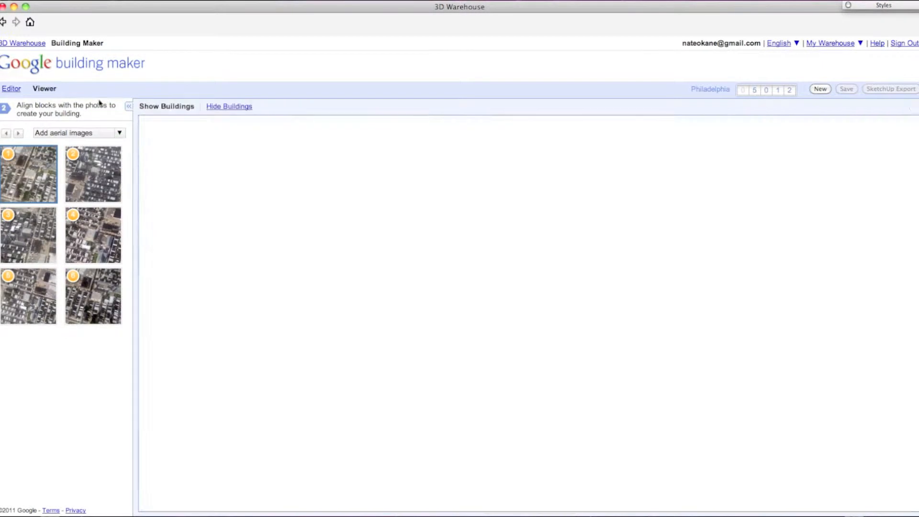
scroll(359, 302, down, 3)
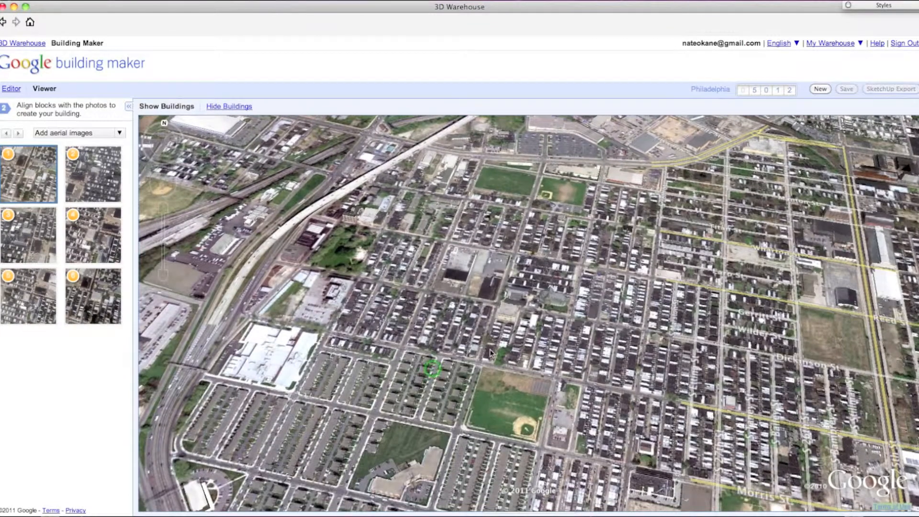
scroll(495, 334, up, 3)
scroll(579, 341, up, 3)
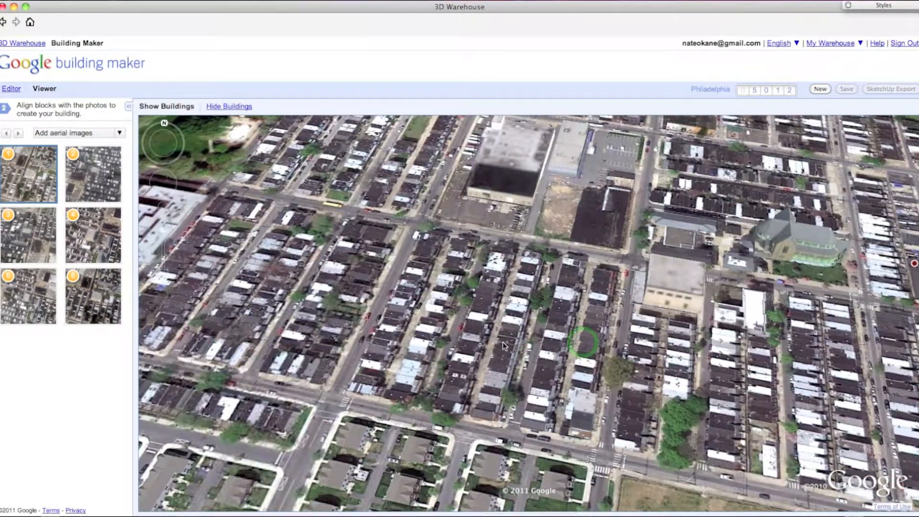
drag(503, 342, 833, 321)
drag(564, 364, 581, 424)
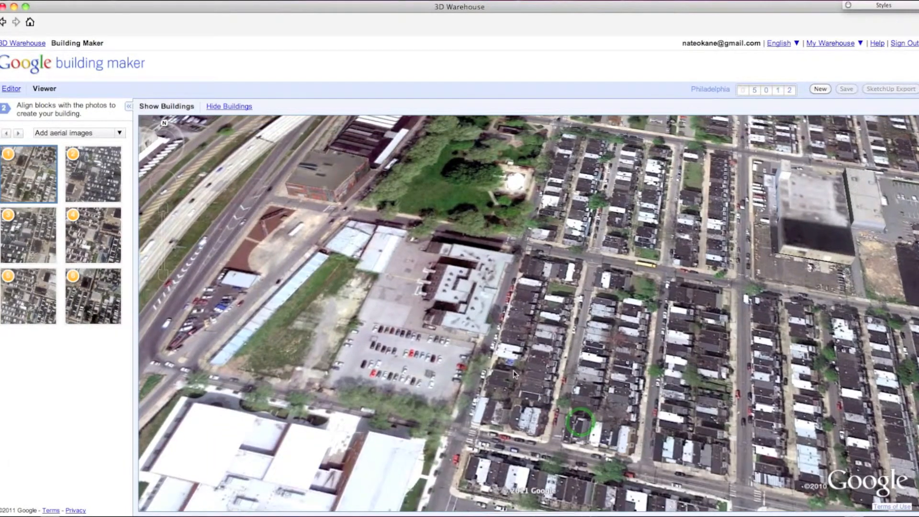
drag(513, 369, 597, 239)
drag(551, 425, 534, 280)
drag(440, 291, 306, 151)
drag(443, 353, 256, 225)
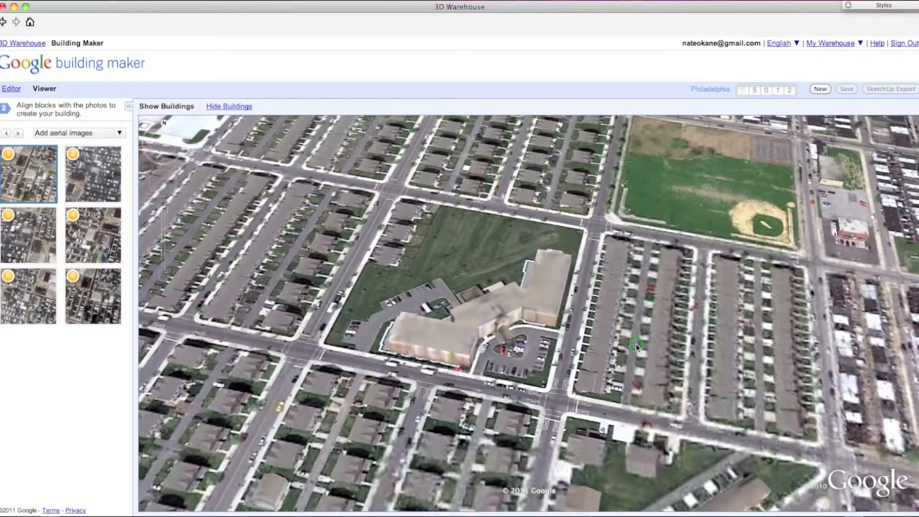
drag(635, 346, 362, 447)
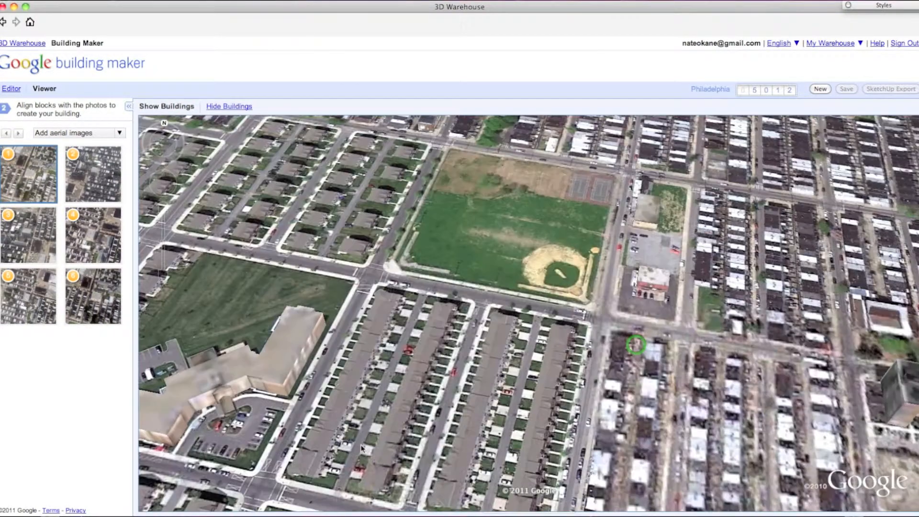
drag(511, 272, 553, 464)
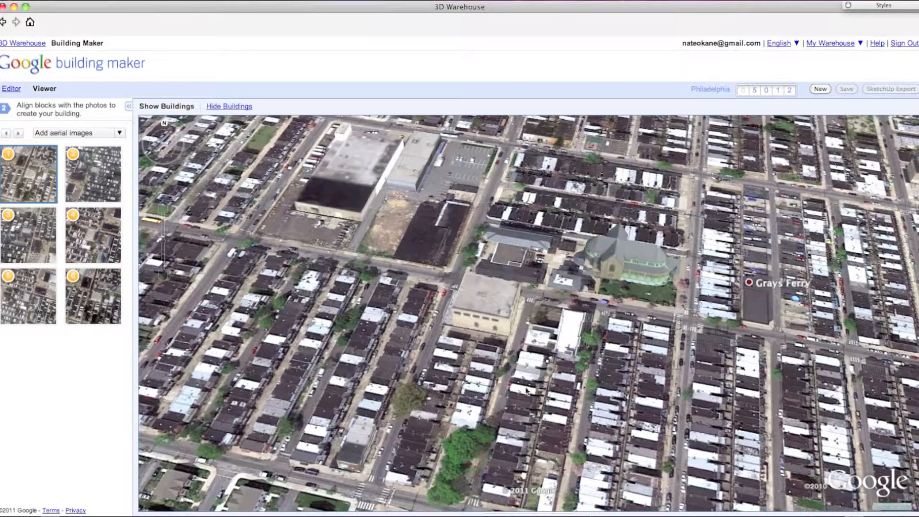
drag(477, 414, 471, 366)
middle_drag(471, 345, 525, 397)
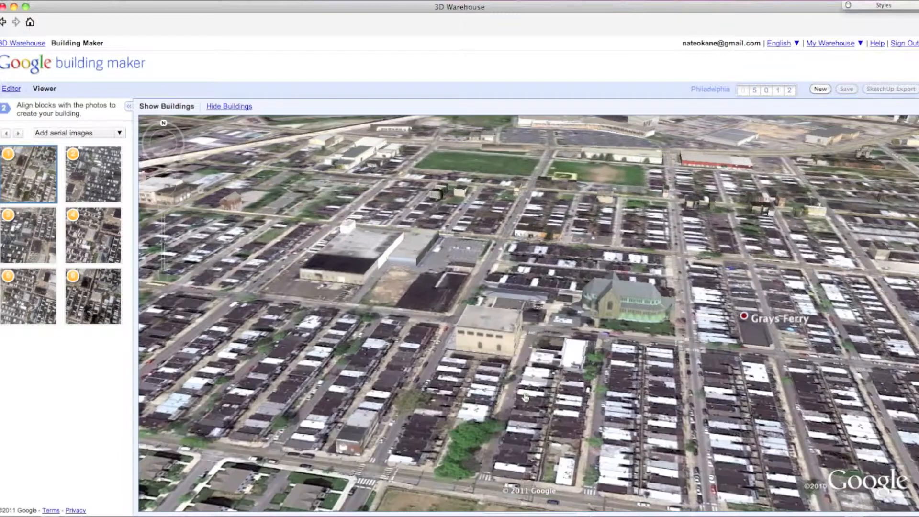
Return to the editor, add a box block, and place its front base corner on the beige building's nearest ground corner
click(11, 89)
click(405, 327)
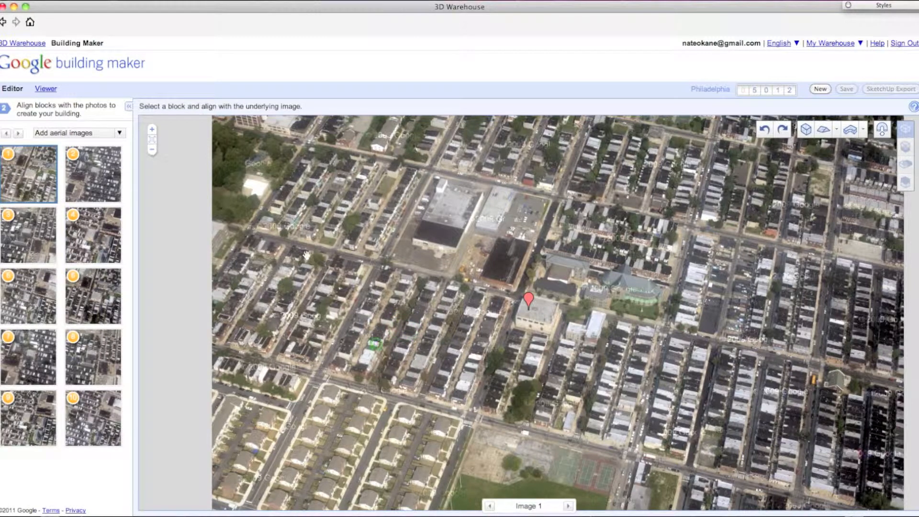
click(806, 134)
scroll(546, 356, up, 1)
scroll(547, 359, up, 1)
drag(510, 367, 564, 265)
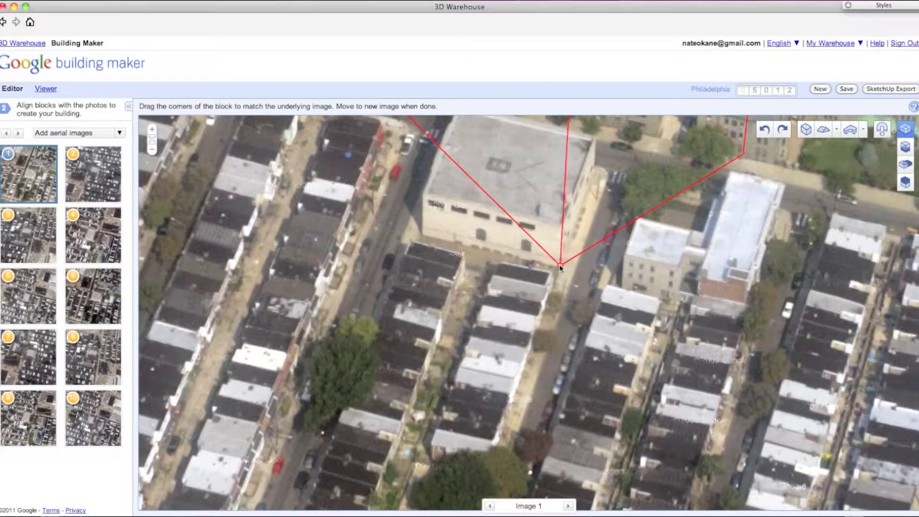
Align the block's other front base corner with the opposite end of the beige building's front wall
scroll(563, 266, down, 1)
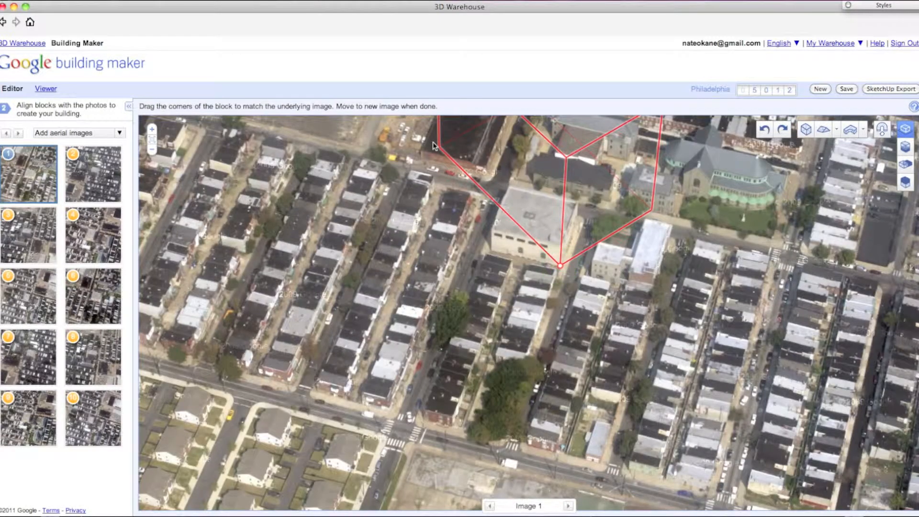
drag(439, 147, 488, 249)
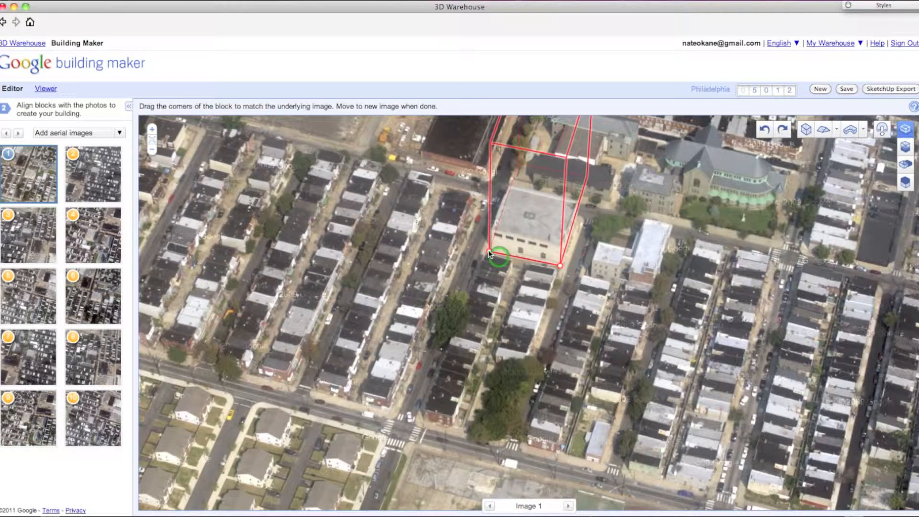
scroll(488, 250, up, 1)
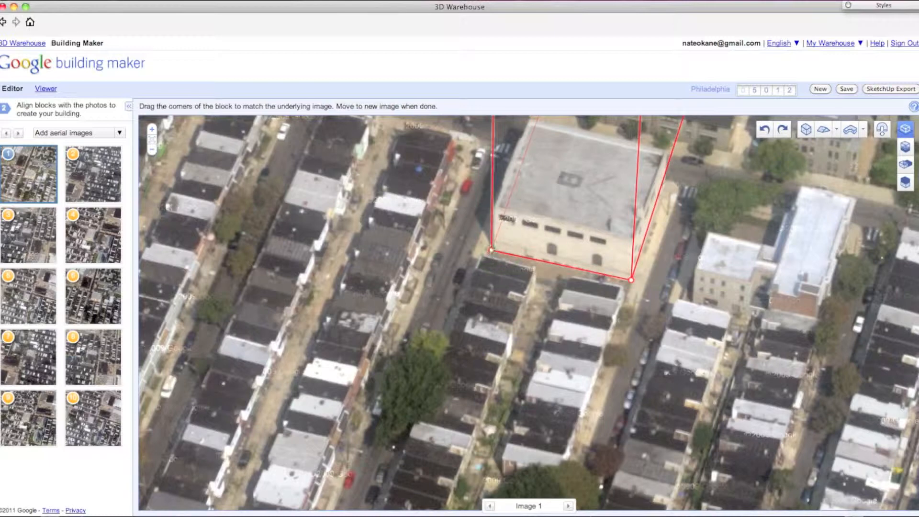
Lower the block's top towards the beige building's roof edge and adjust its rear corner to the side wall's depth
scroll(488, 250, down, 1)
drag(568, 157, 564, 251)
drag(592, 150, 579, 199)
scroll(503, 229, up, 5)
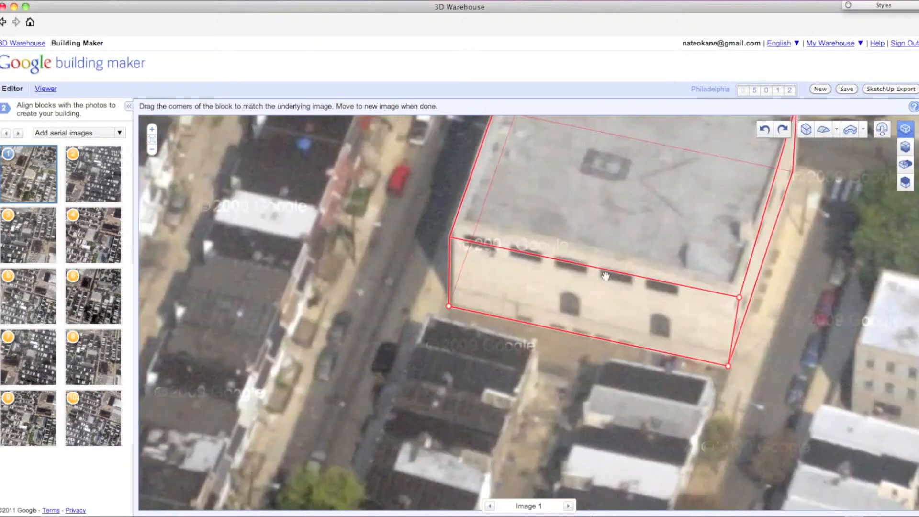
Raise the block's top to the beige building's front roof edge and align its far roof corner with the parapet in Image 1
drag(741, 300, 728, 290)
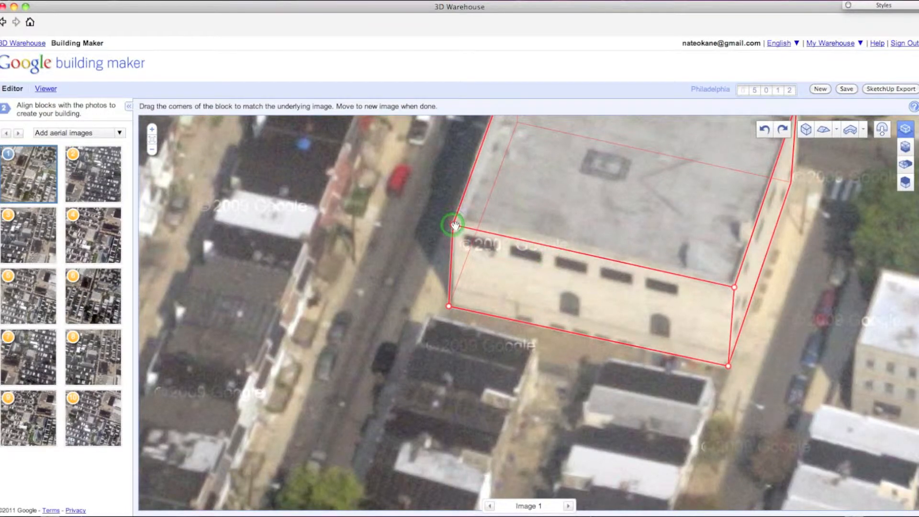
scroll(455, 226, down, 2)
drag(550, 183, 553, 220)
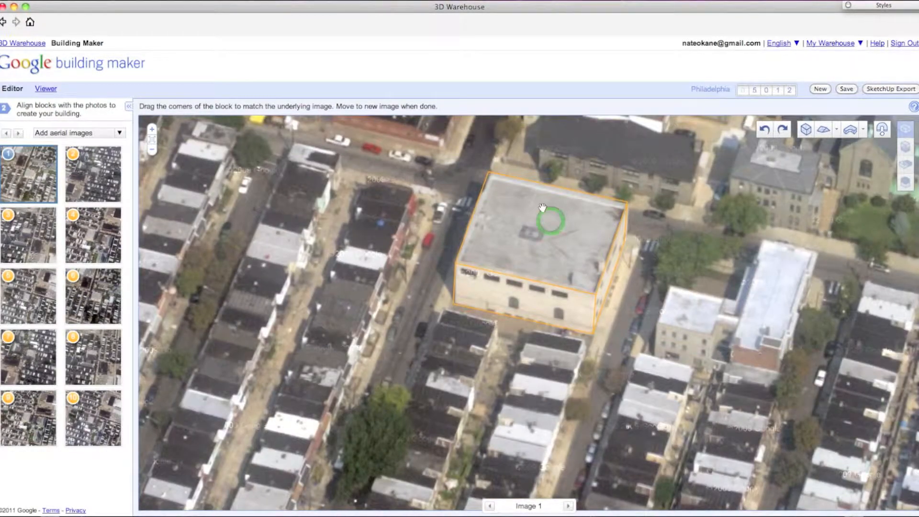
drag(621, 207, 625, 202)
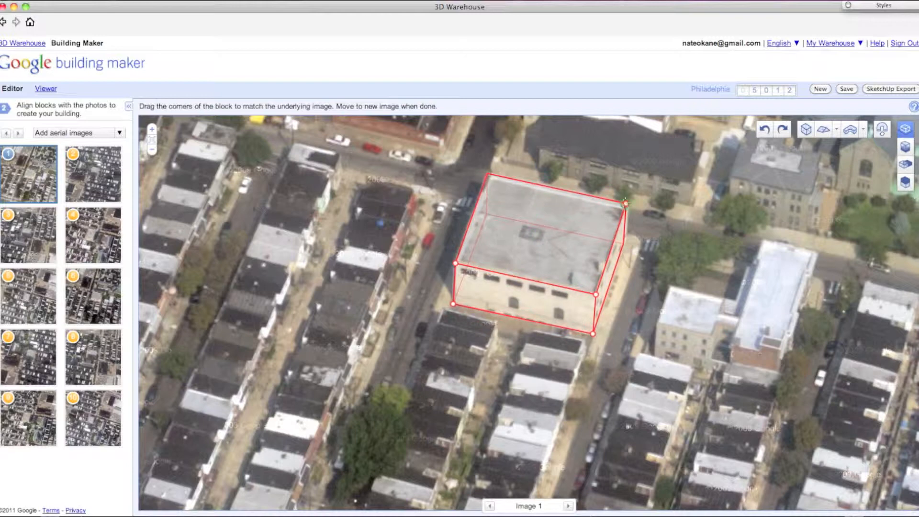
scroll(627, 204, up, 4)
drag(623, 208, 631, 207)
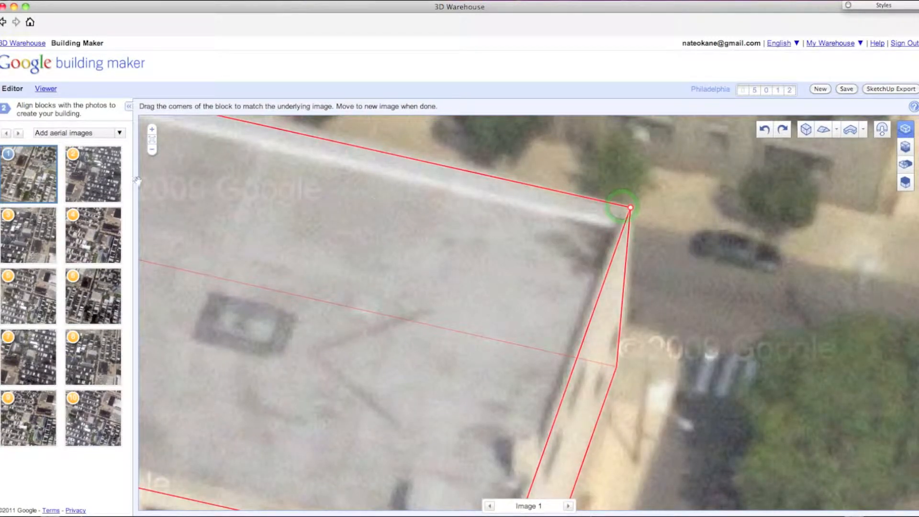
In Image 2, align the block's front roof and base corners and its far roof corner with the building
click(110, 177)
drag(623, 376, 638, 364)
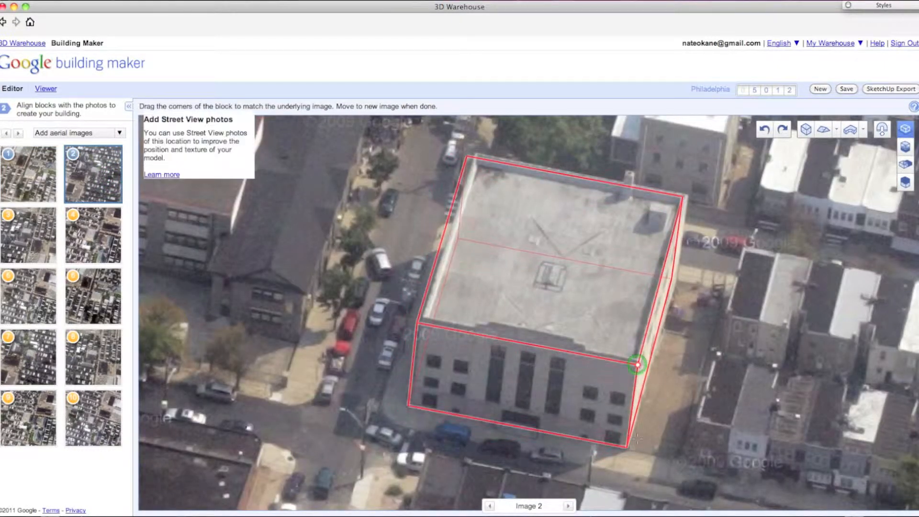
drag(627, 448, 629, 449)
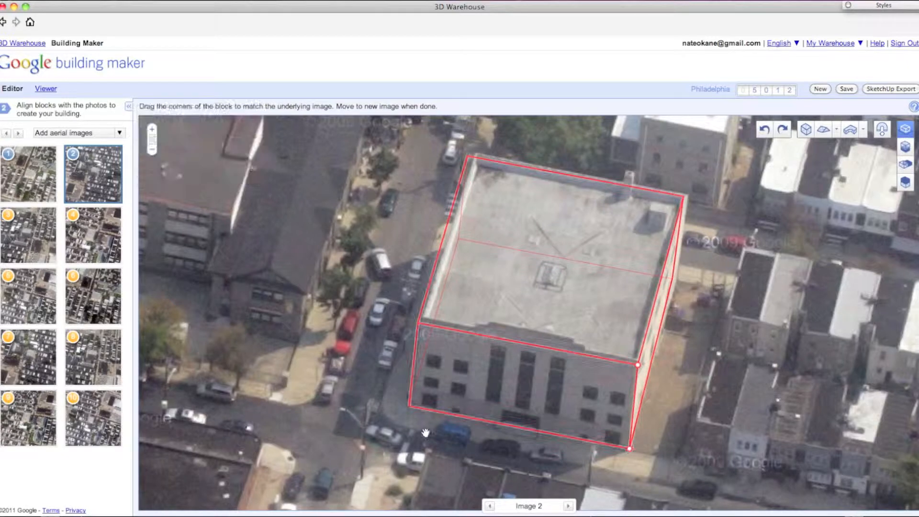
drag(470, 155, 478, 152)
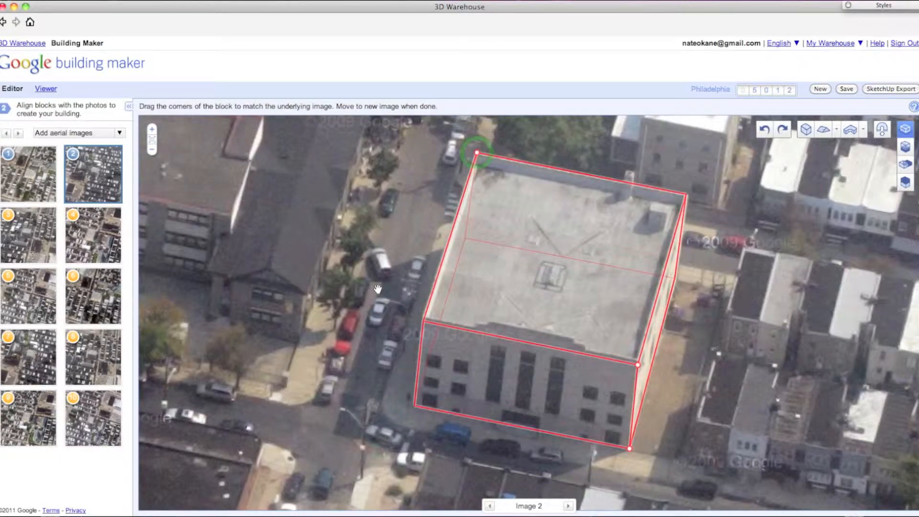
In Image 3, fine-tune the block's front and rear roof corners along the side wall to match the parapet
click(59, 231)
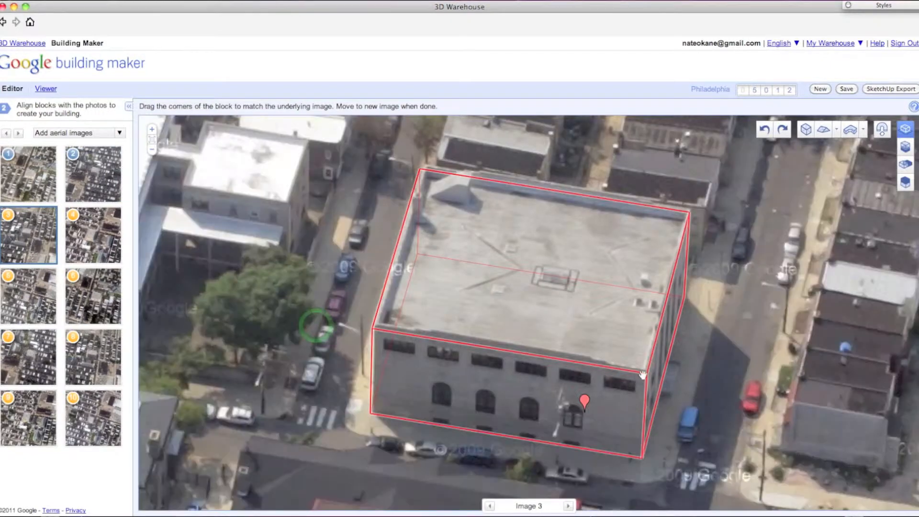
drag(643, 374, 647, 366)
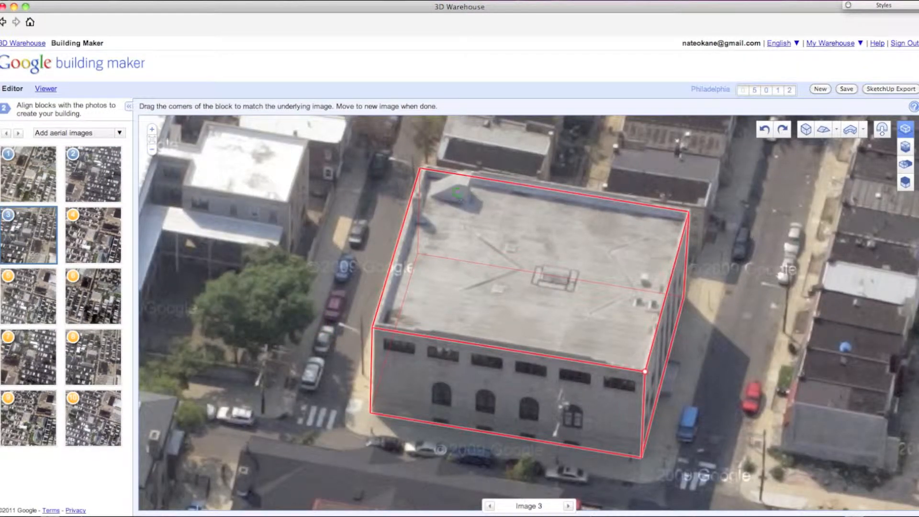
drag(689, 212, 690, 209)
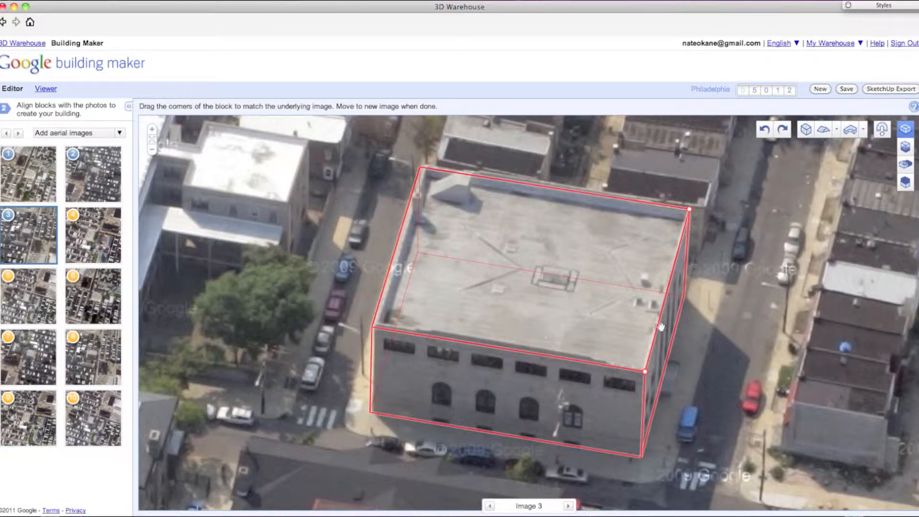
scroll(677, 334, up, 1)
scroll(677, 334, down, 1)
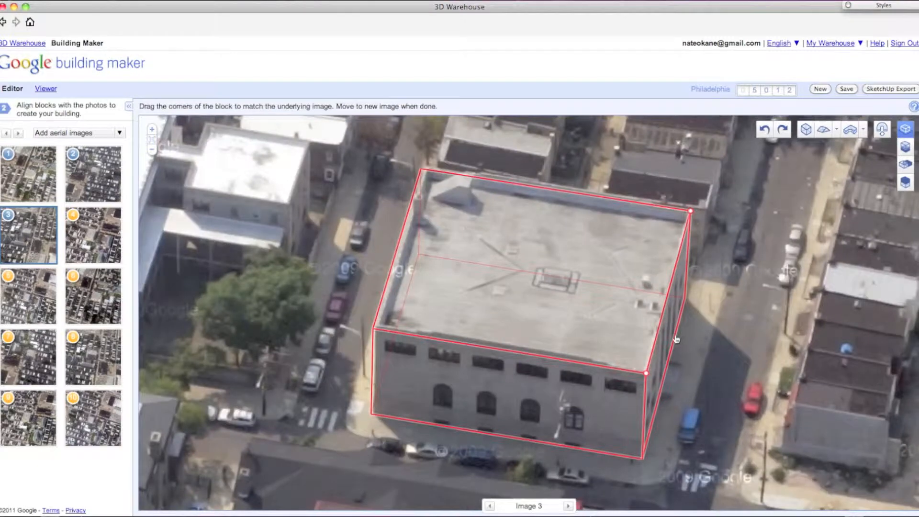
In Image 4, align the block's front roof corner with the parapet corner and check the fit around the whole building
click(93, 235)
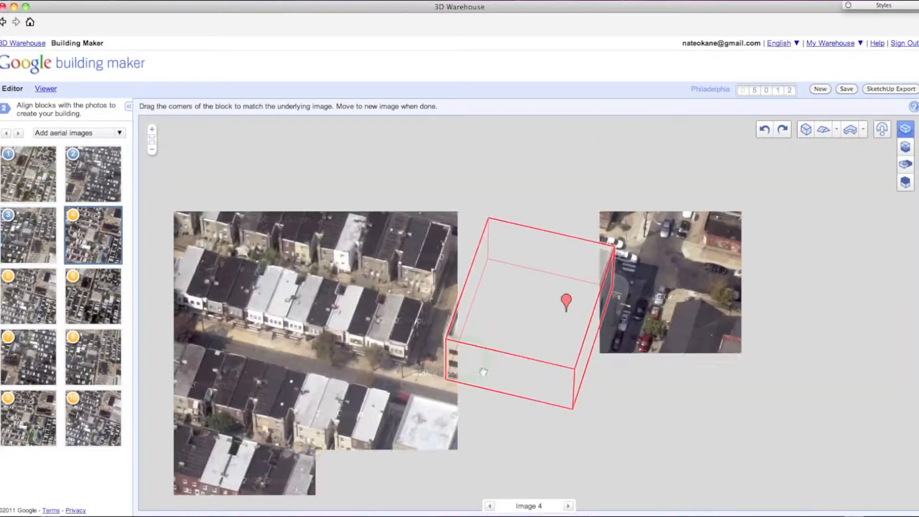
scroll(563, 376, up, 1)
scroll(540, 373, up, 1)
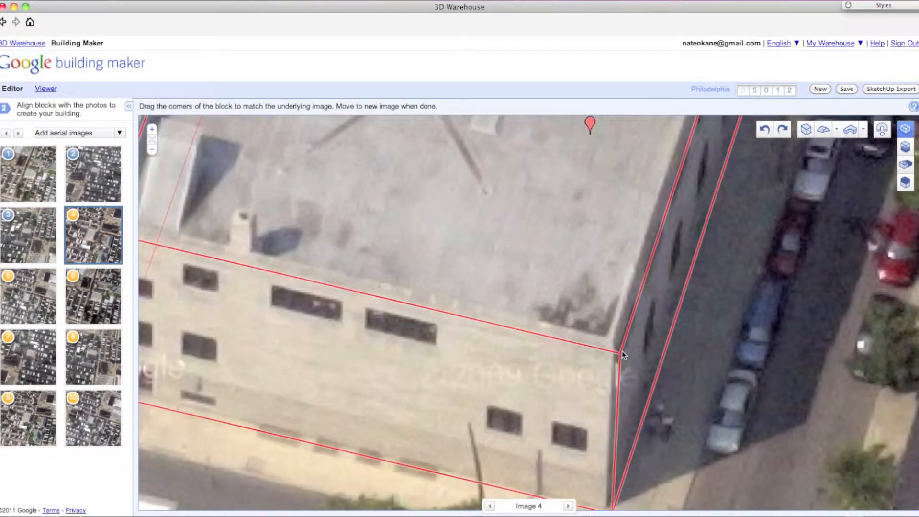
drag(615, 344, 614, 340)
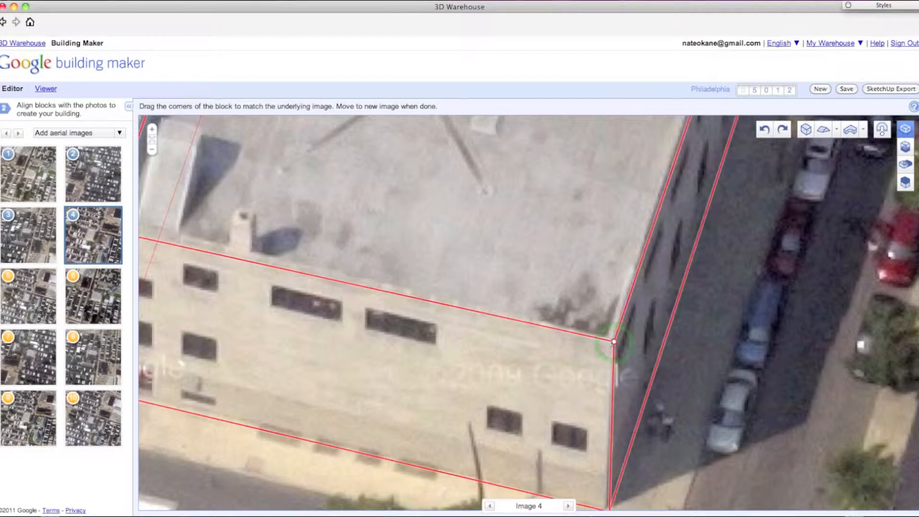
scroll(614, 342, down, 1)
drag(547, 286, 570, 382)
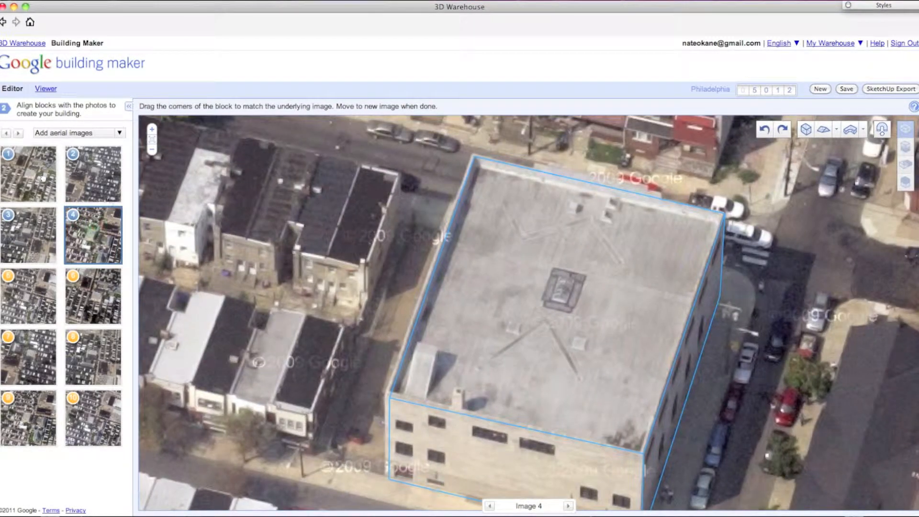
drag(770, 321, 734, 271)
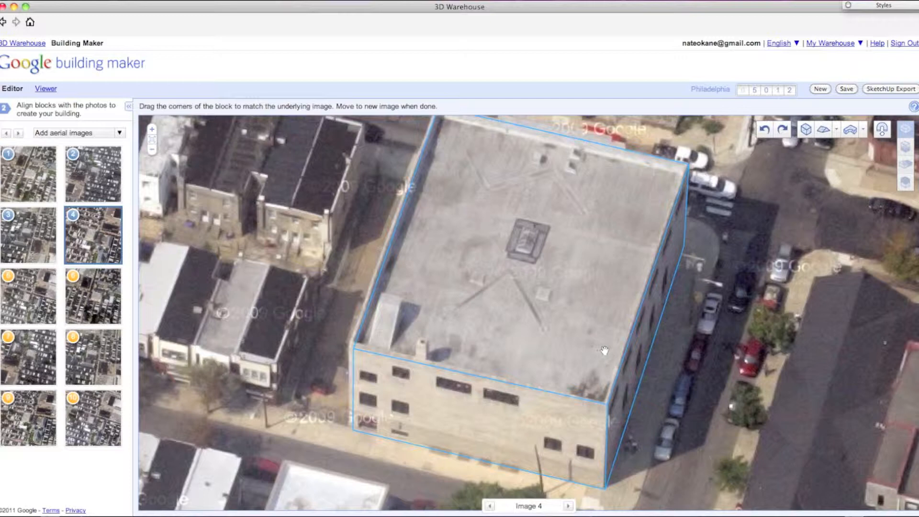
Export the building to SketchUp, saving it to the Google 3D Warehouse under the suggested title, and enlarge the opened model's window
click(883, 91)
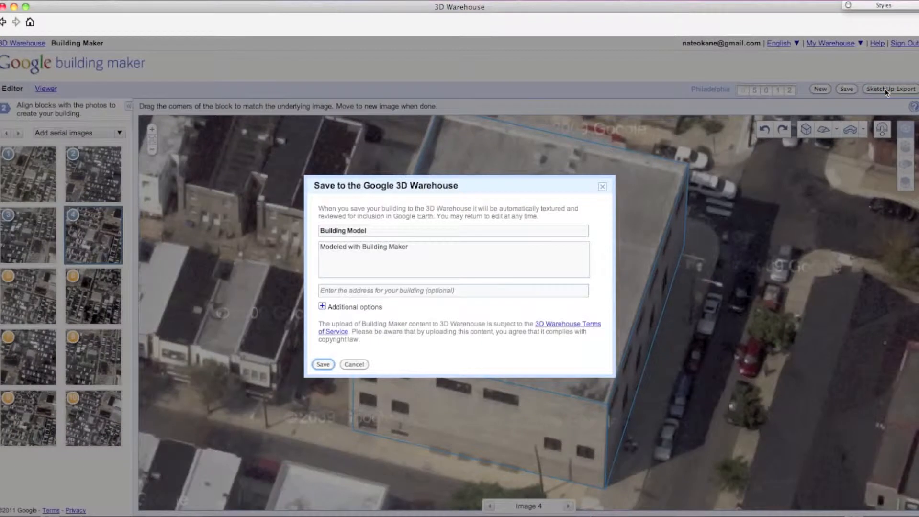
click(322, 305)
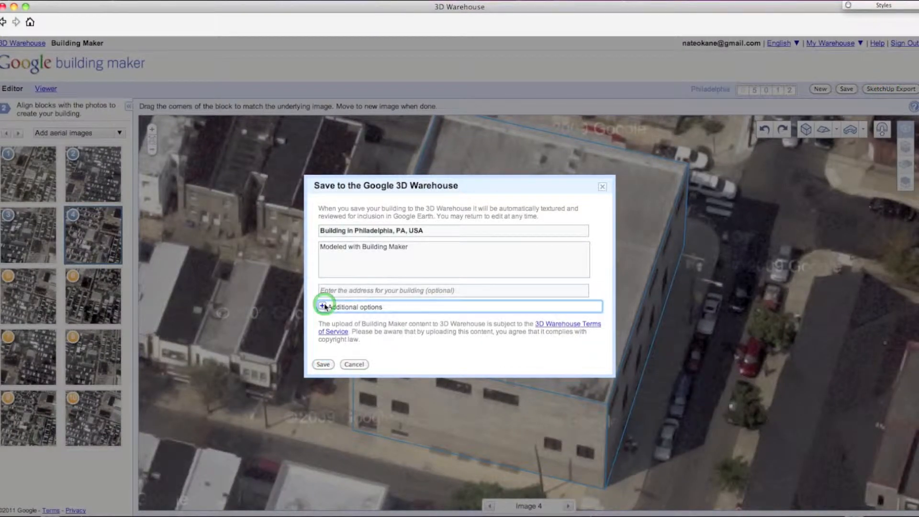
click(331, 319)
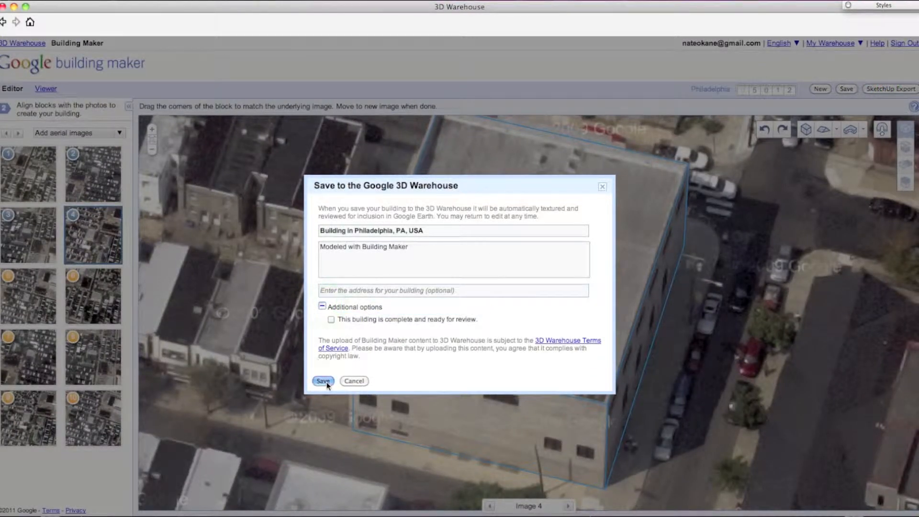
click(323, 381)
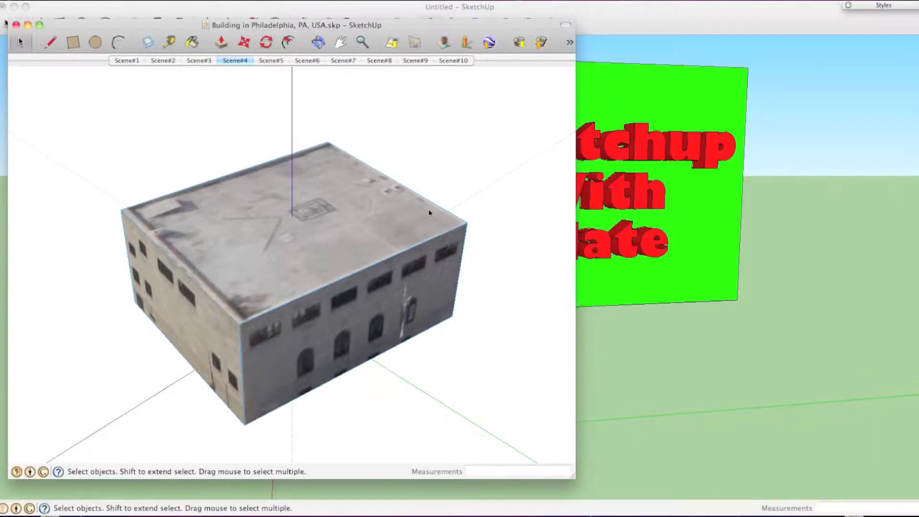
mouse_move(322, 220)
middle_down()
mouse_move(289, 221)
mouse_move(402, 178)
mouse_move(244, 188)
mouse_move(492, 139)
mouse_move(177, 179)
mouse_move(263, 189)
mouse_move(542, 174)
mouse_move(254, 212)
mouse_move(378, 270)
mouse_move(357, 231)
middle_up()
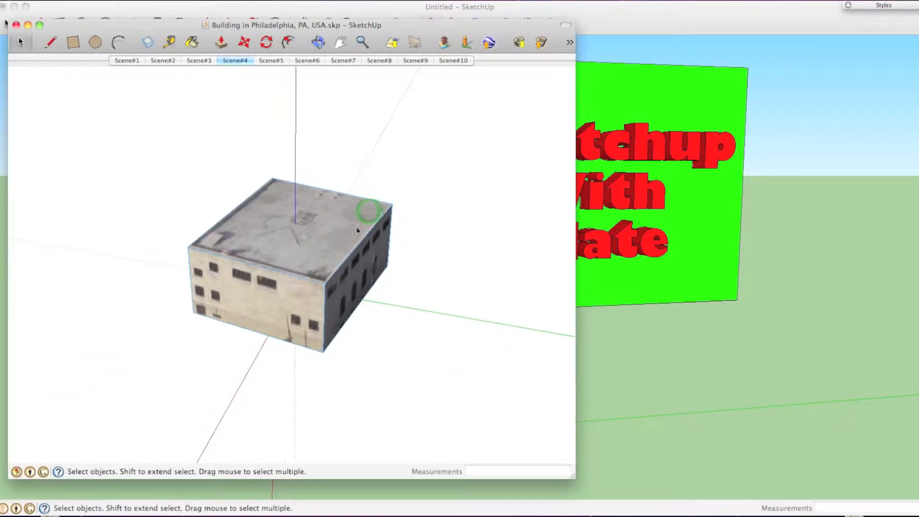
drag(337, 25, 363, 1)
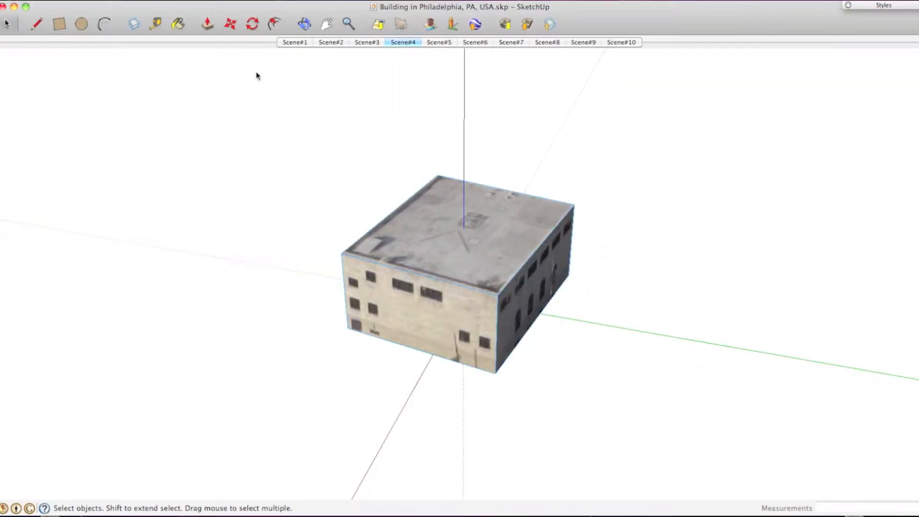
Find the Styles browser through the help search, apply Simple Style from Default Styles to the model, and close the browser
click(260, 1)
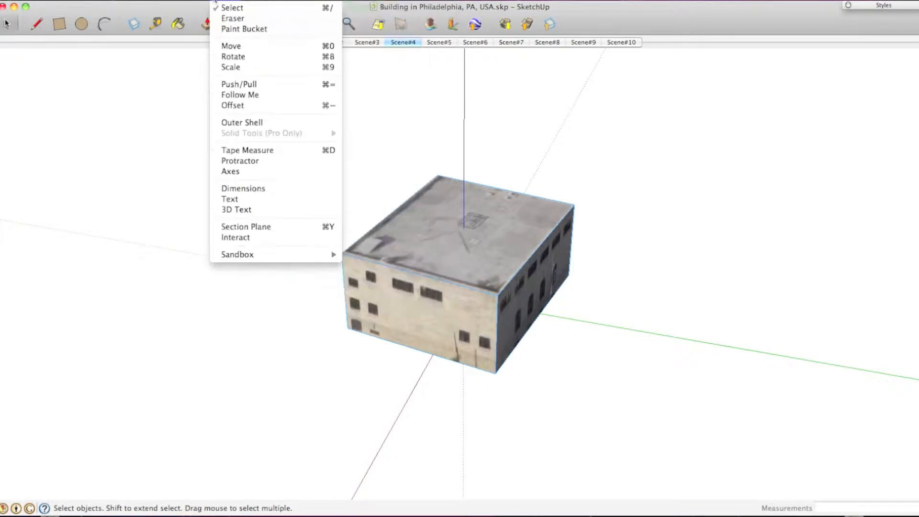
mouse_move(296, 1)
text(styles)
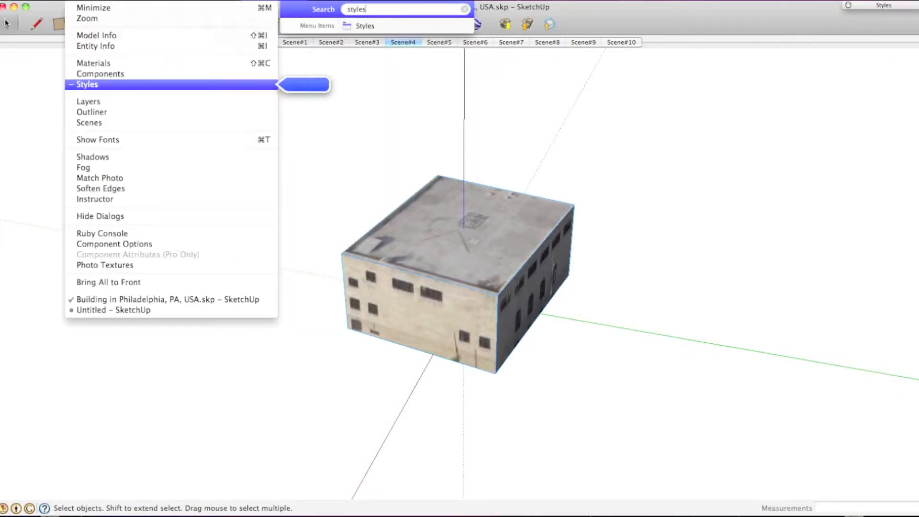
key(Return)
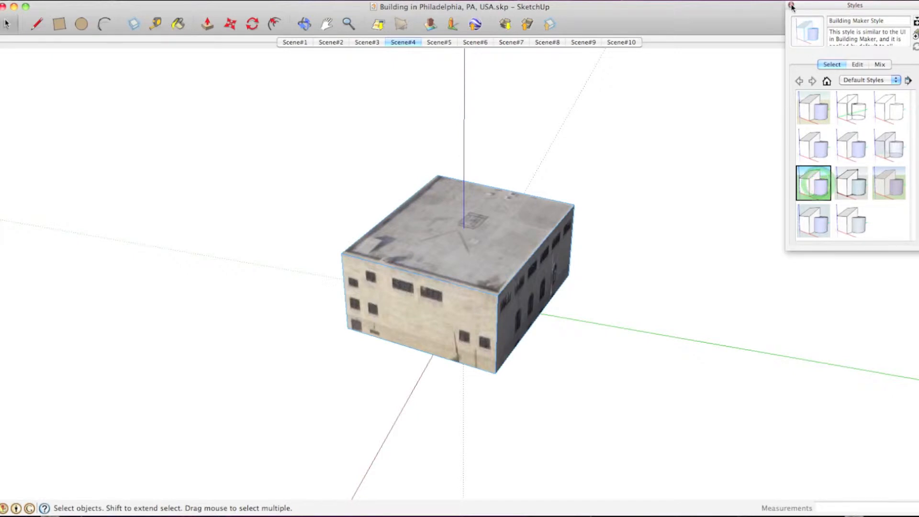
click(807, 149)
middle_drag(694, 206, 675, 170)
click(812, 143)
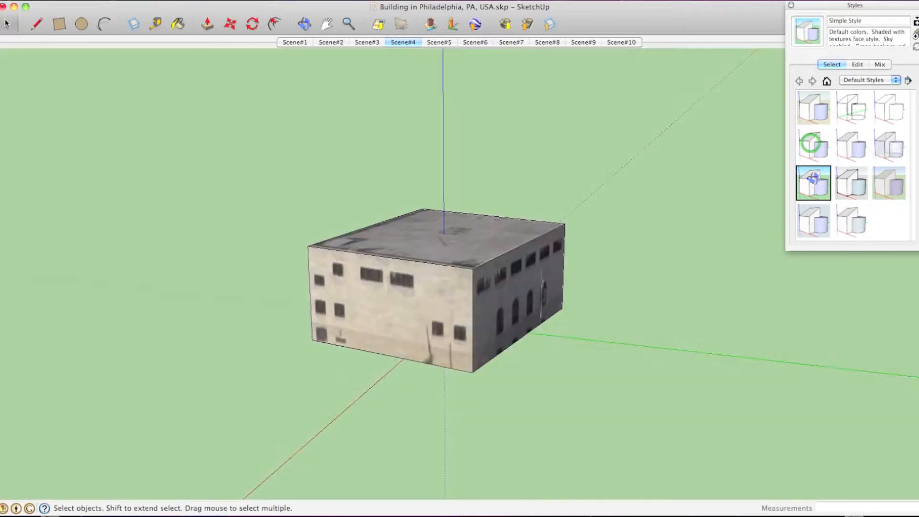
click(791, 5)
Show the Large Tool Set palette and place it at the edge of the drawing area, clear of the building
middle_drag(705, 177, 663, 155)
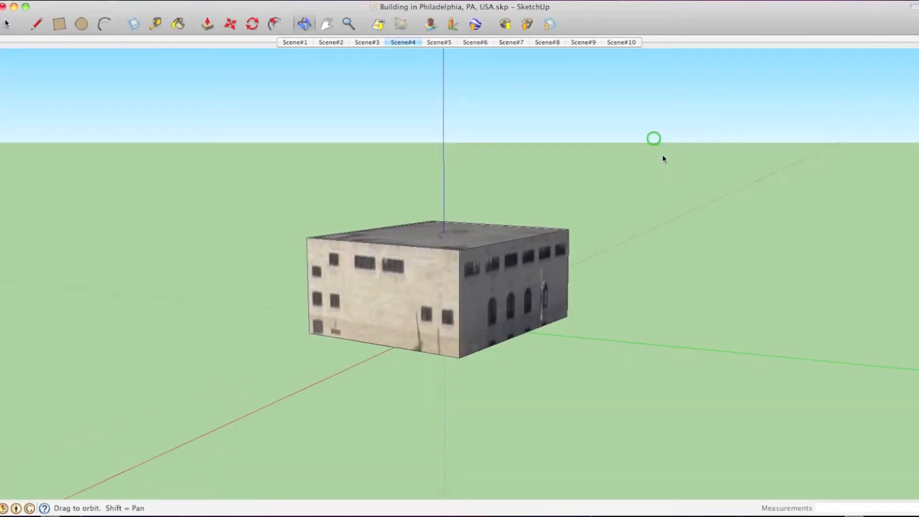
click(117, 1)
mouse_move(206, 7)
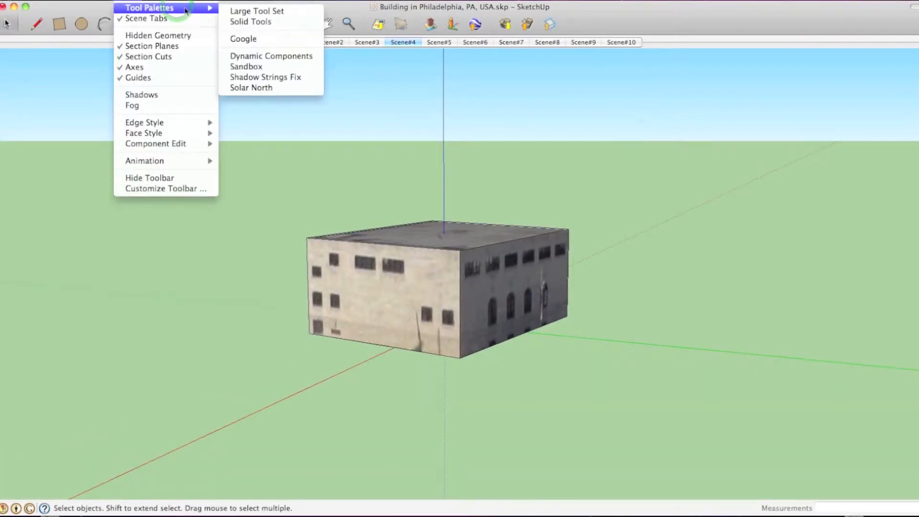
click(261, 9)
drag(659, 116, 38, 59)
Examine the building's other textured walls and compare the model with the aerial photos in Scene#1 through Scene#6
middle_drag(349, 188, 561, 212)
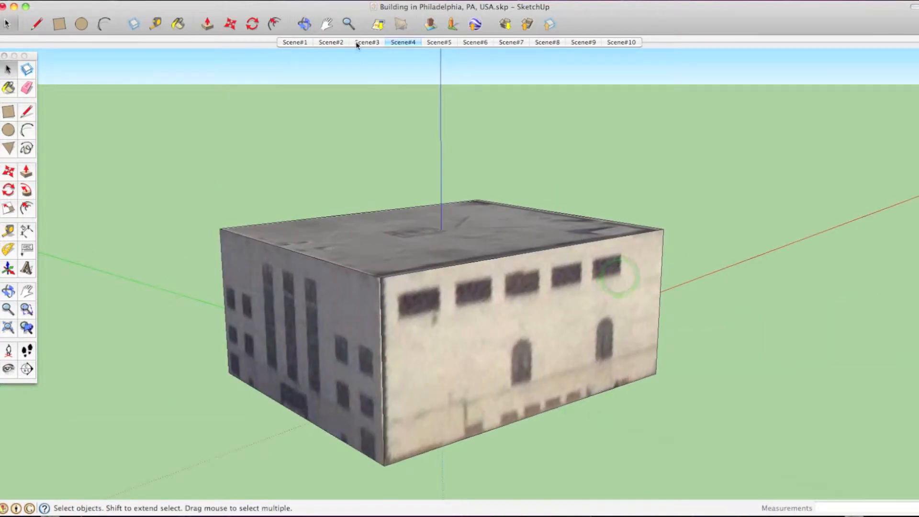
click(304, 42)
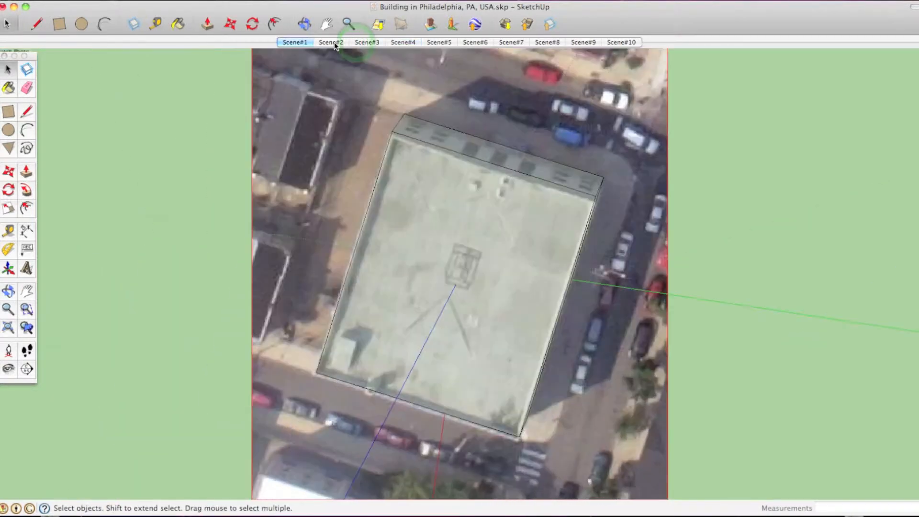
click(335, 42)
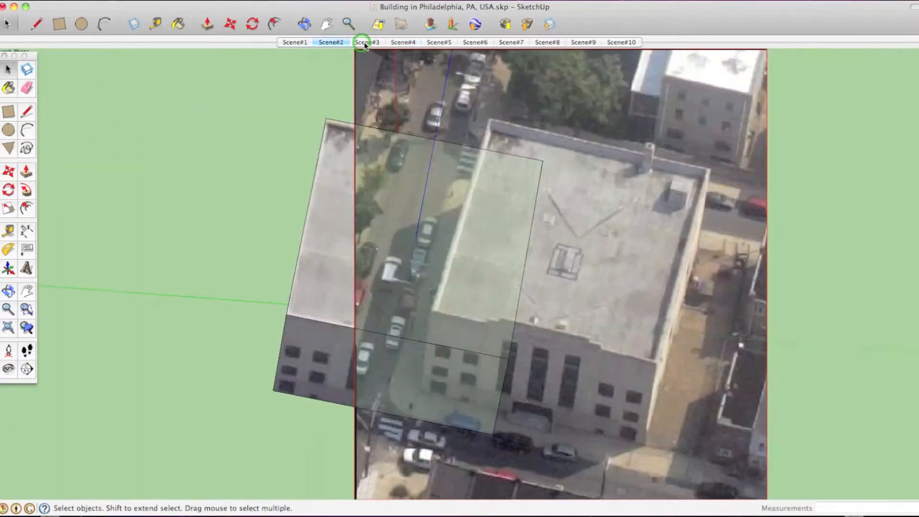
click(364, 43)
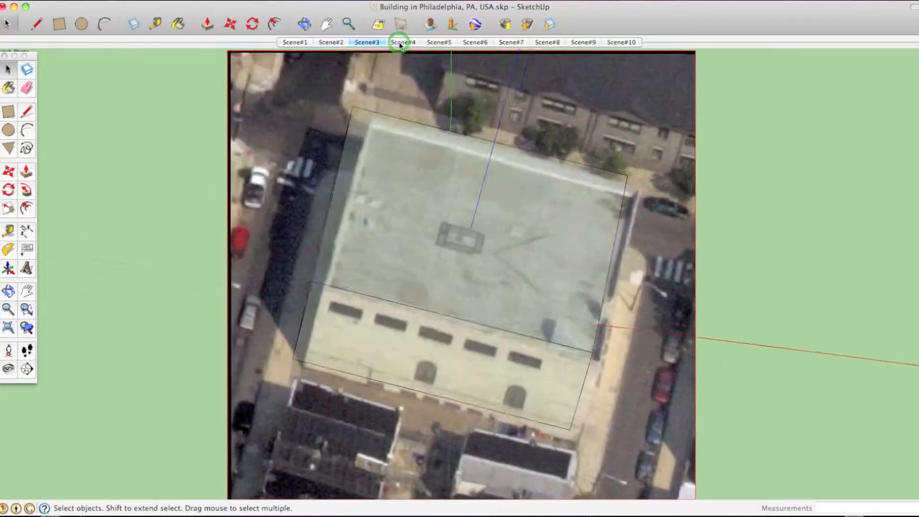
click(400, 43)
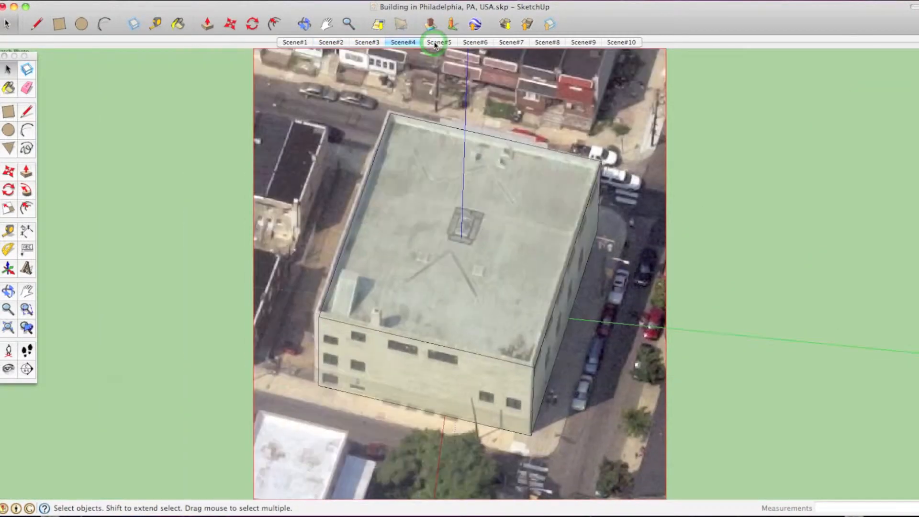
click(435, 43)
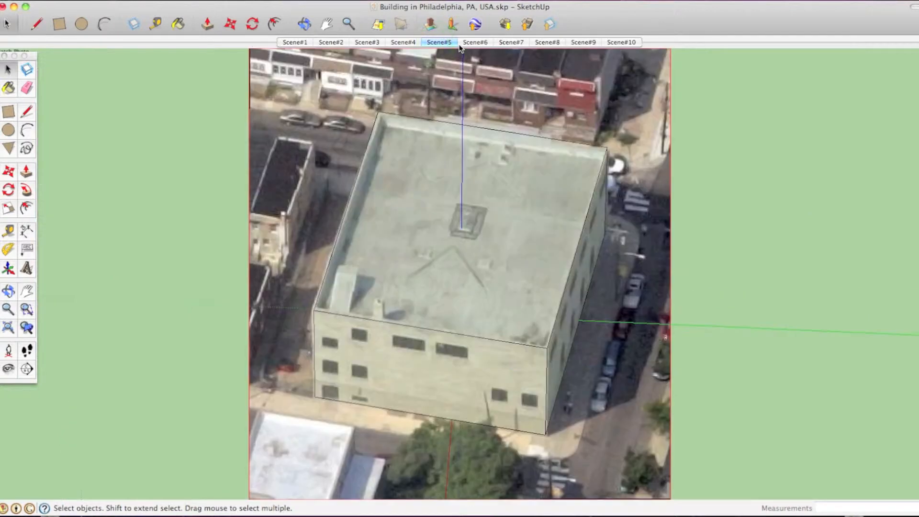
click(460, 45)
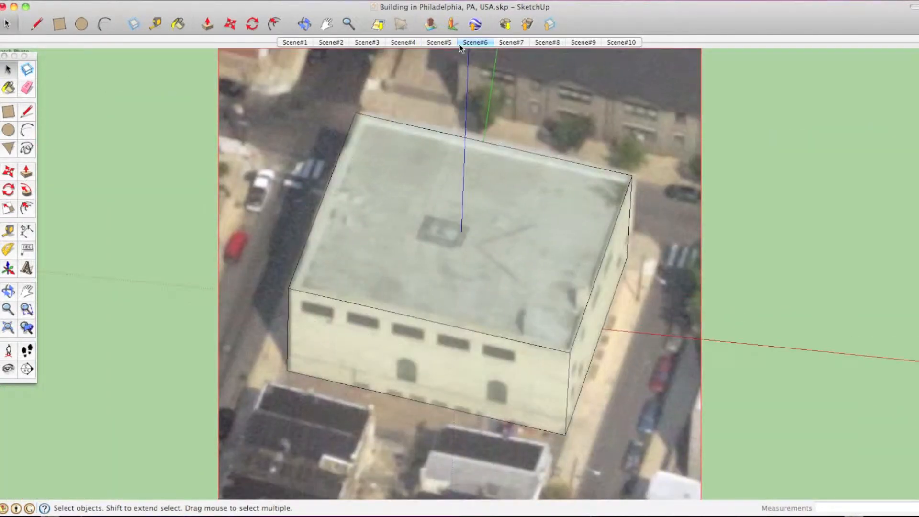
Compare the model with the aerial photos in Scene#1 and Scene#2 and examine the stepped parapet along the front roof edge
click(287, 43)
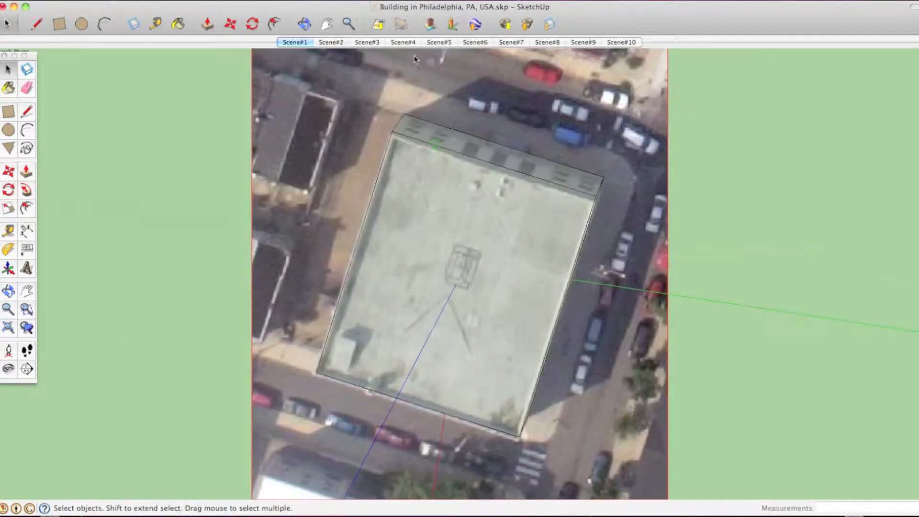
click(334, 43)
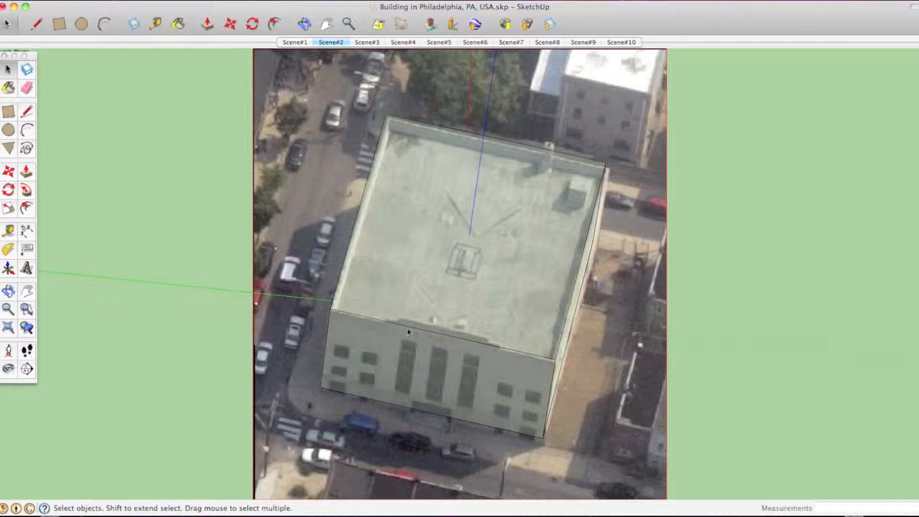
scroll(415, 327, up, 2)
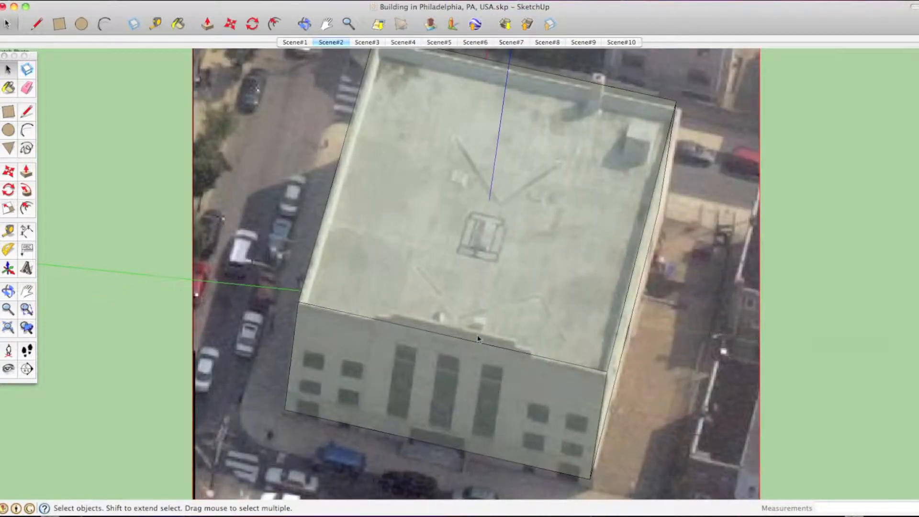
scroll(490, 352, up, 3)
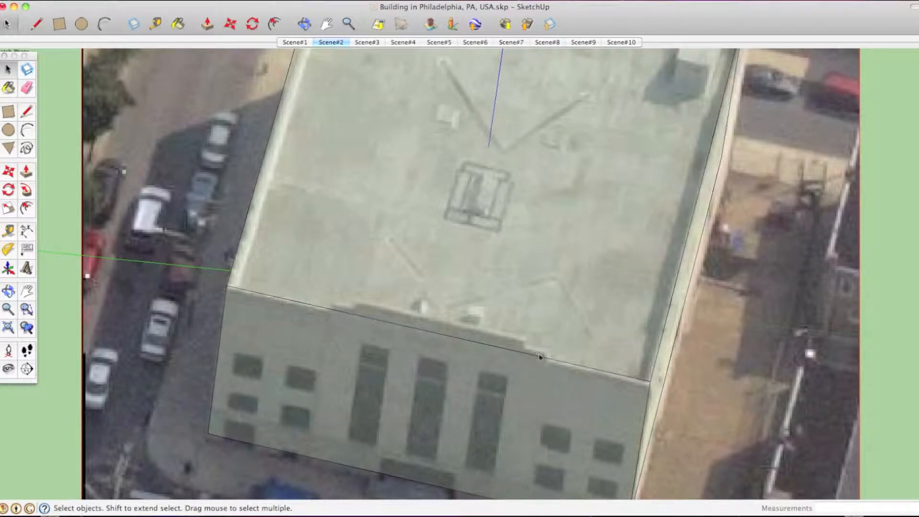
scroll(395, 339, down, 3)
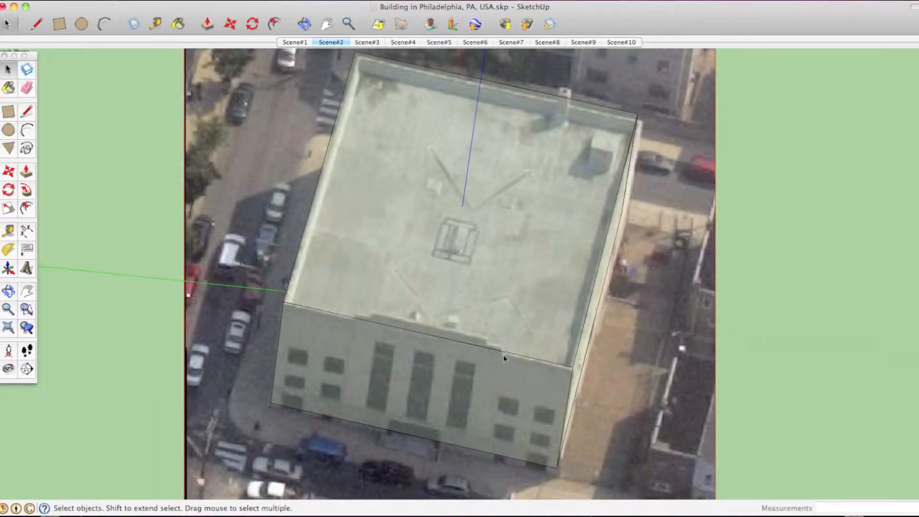
scroll(504, 355, down, 2)
scroll(504, 355, up, 3)
scroll(504, 356, down, 2)
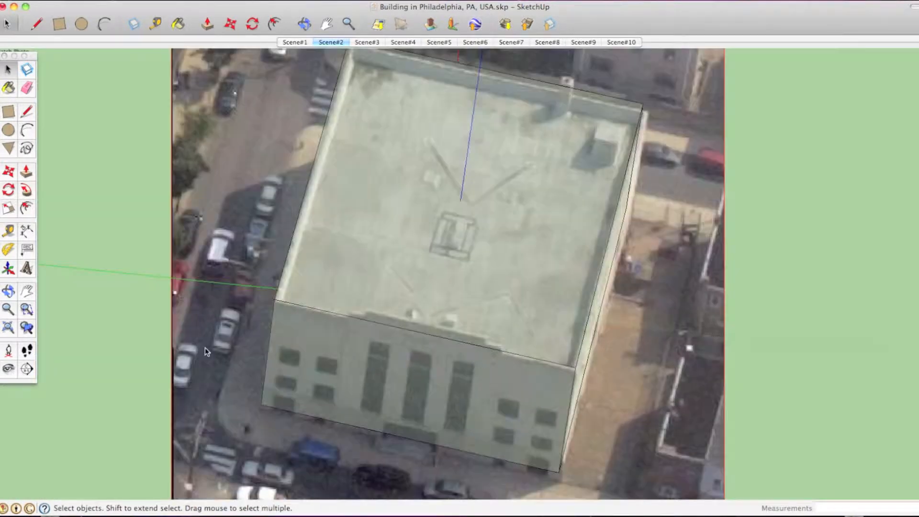
Move the drawing axes' origin to the front facade's right roof corner, aligning red with the side roof edge and green with the front edge
click(7, 269)
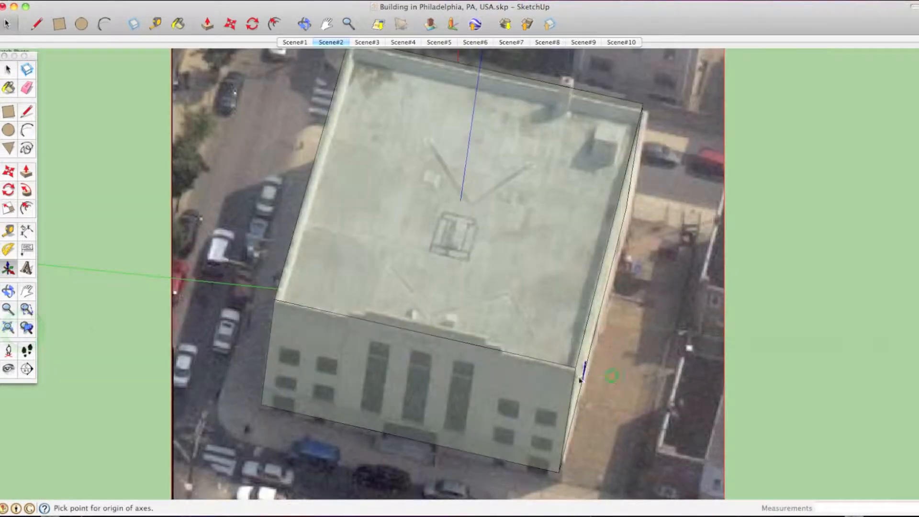
click(575, 366)
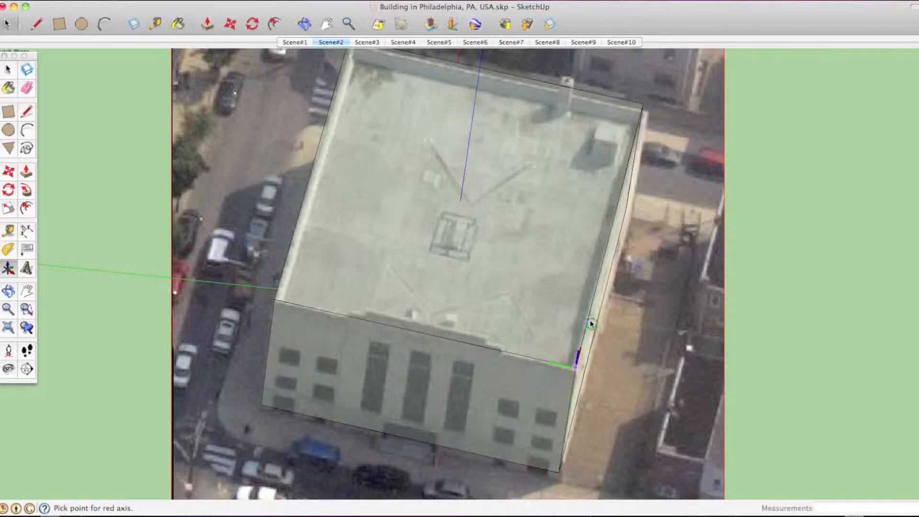
click(590, 320)
click(594, 300)
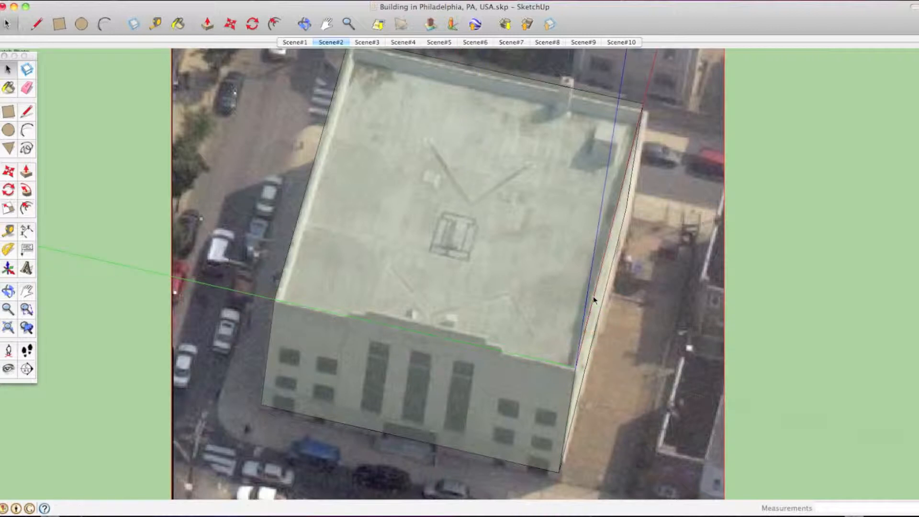
Try to trace the right steps of the front parapet in Scene#2 with the Line tool, starting from the roof corner
scroll(519, 377, up, 3)
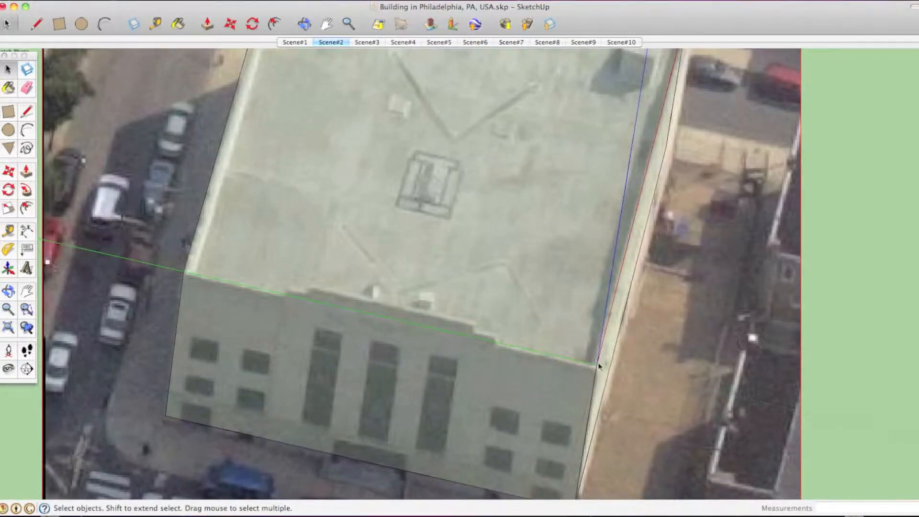
key(l)
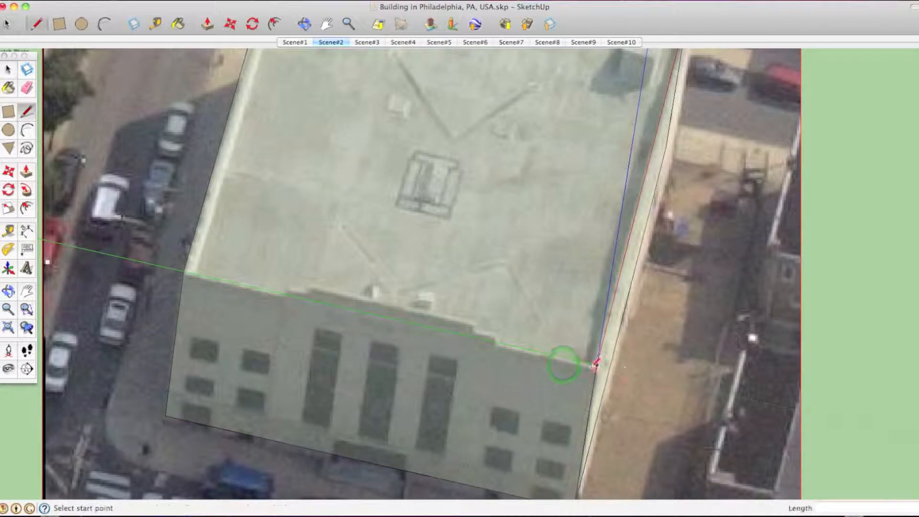
click(596, 365)
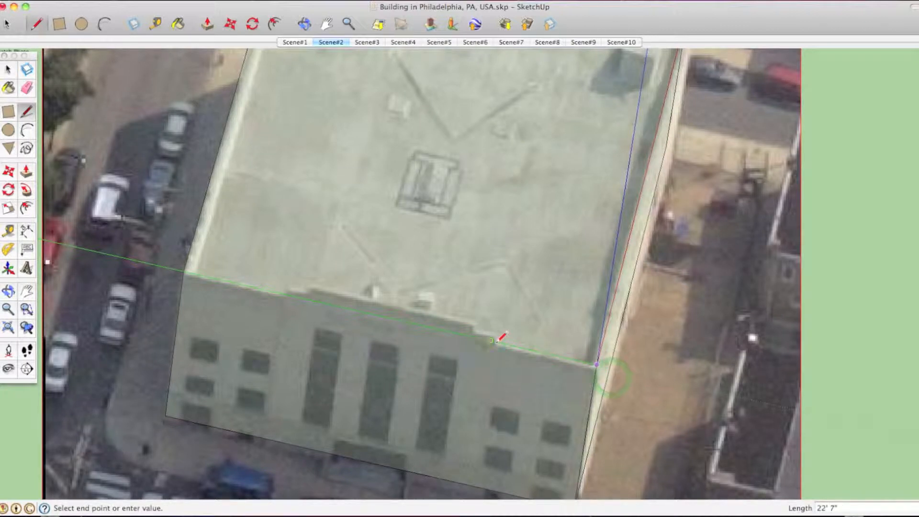
click(496, 341)
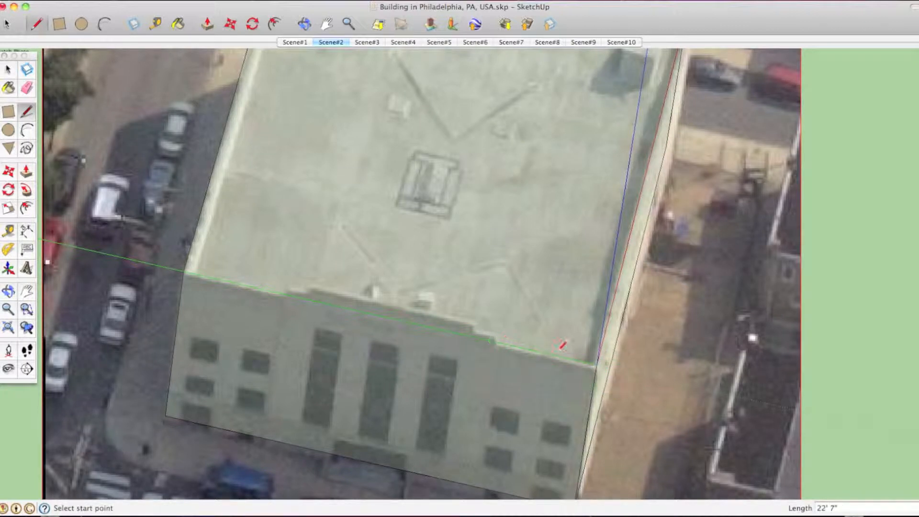
click(597, 363)
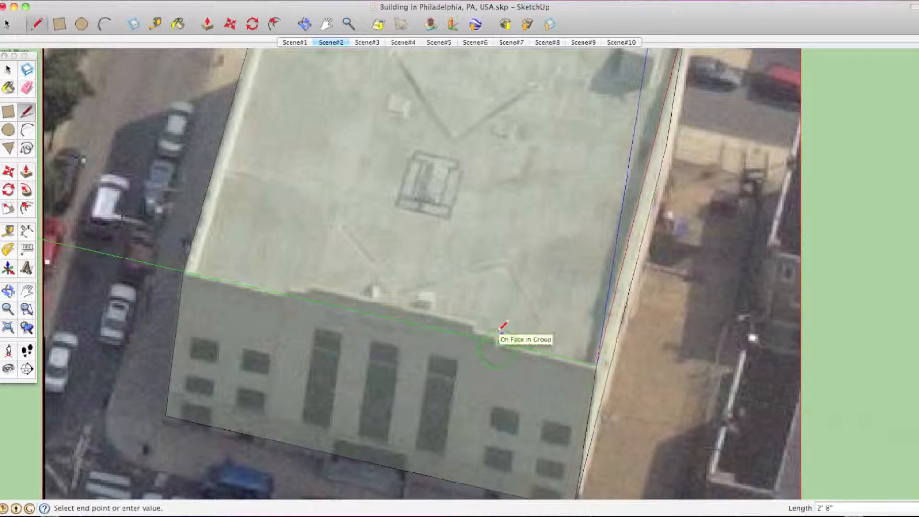
click(477, 328)
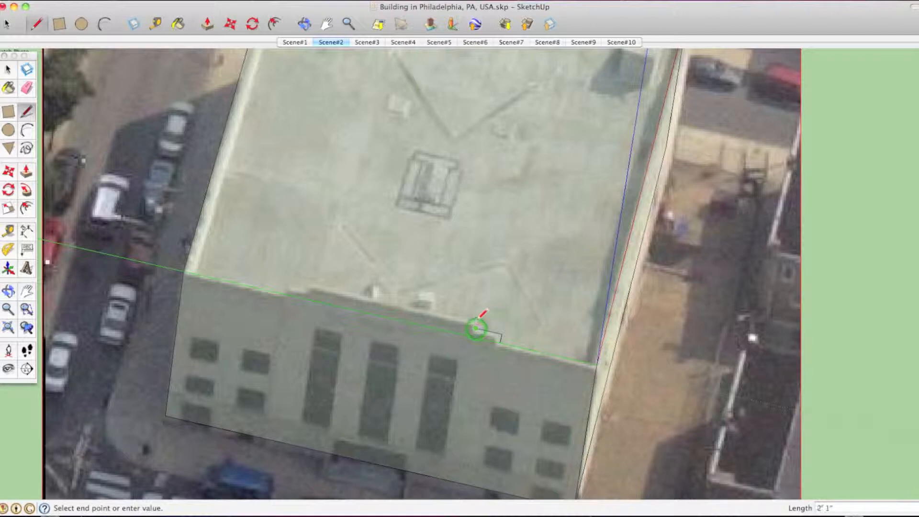
click(478, 319)
middle_drag(496, 349, 498, 246)
scroll(501, 270, down, 1)
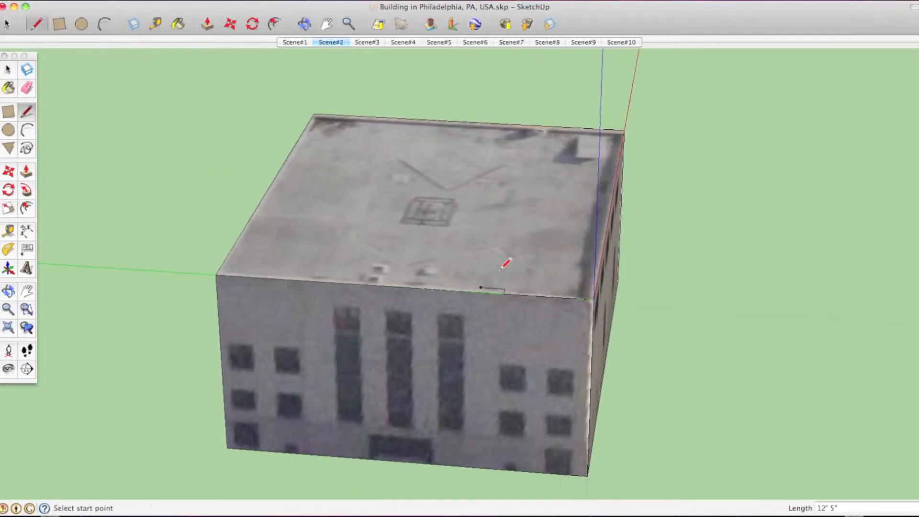
click(593, 300)
click(482, 294)
Measure along the front roof edge from the right corner to the parapet's first step in Scene#2
click(345, 39)
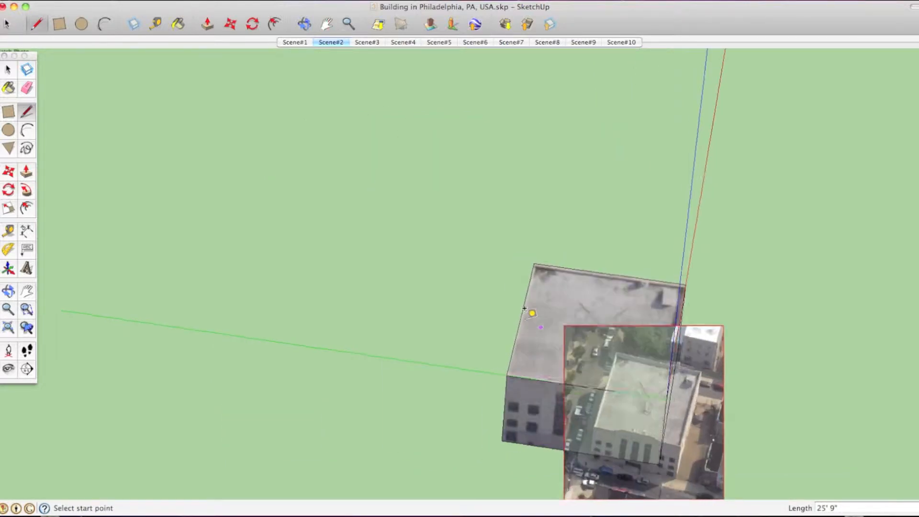
key(t)
click(555, 358)
click(503, 340)
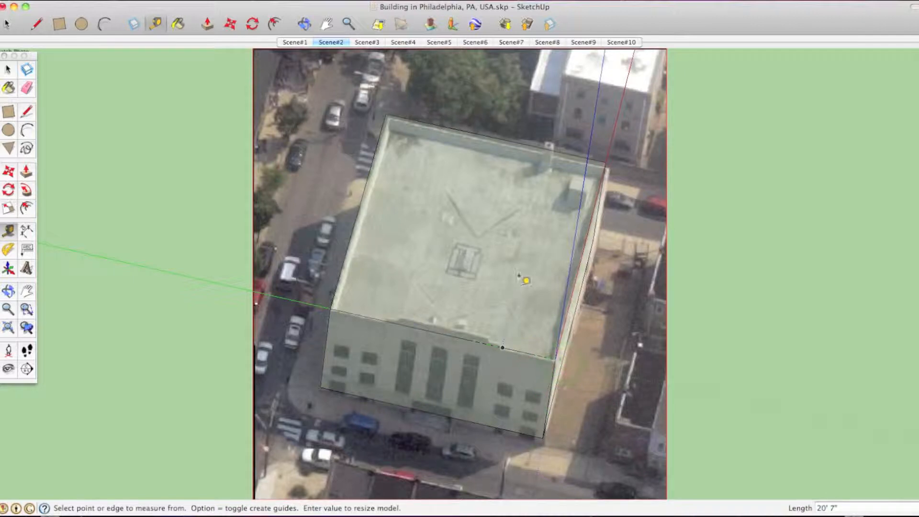
click(558, 353)
click(507, 340)
Draw the parapet's right steps over the Scene#2 photo, starting on the front roof edge with a 3' vertical line along the blue axis
scroll(507, 342, up, 5)
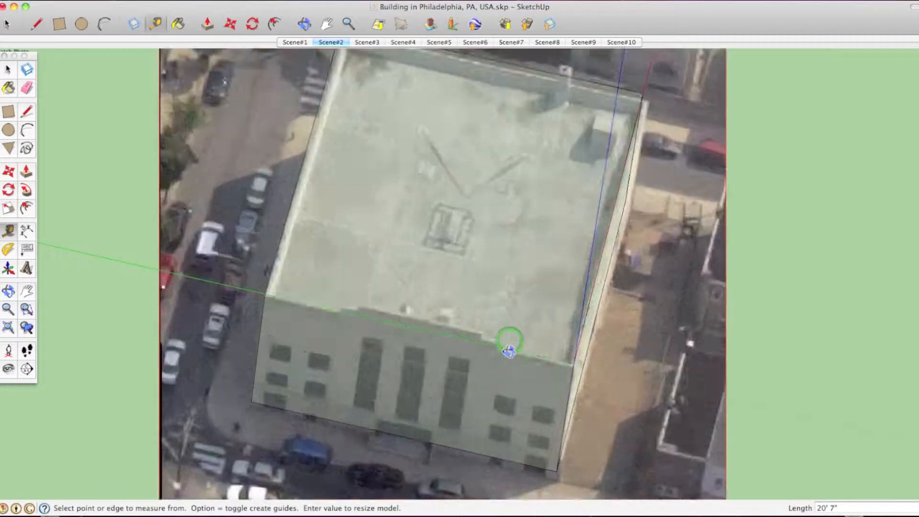
middle_drag(507, 342, 507, 313)
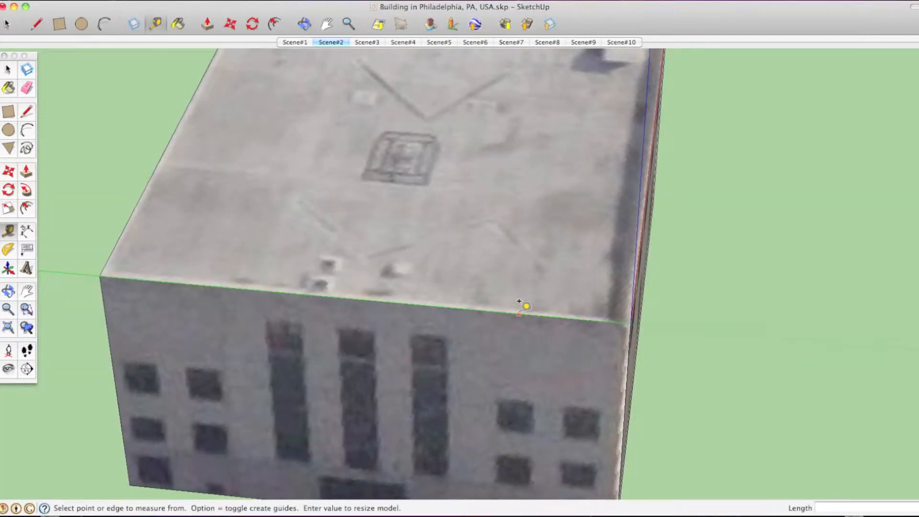
key(l)
click(503, 312)
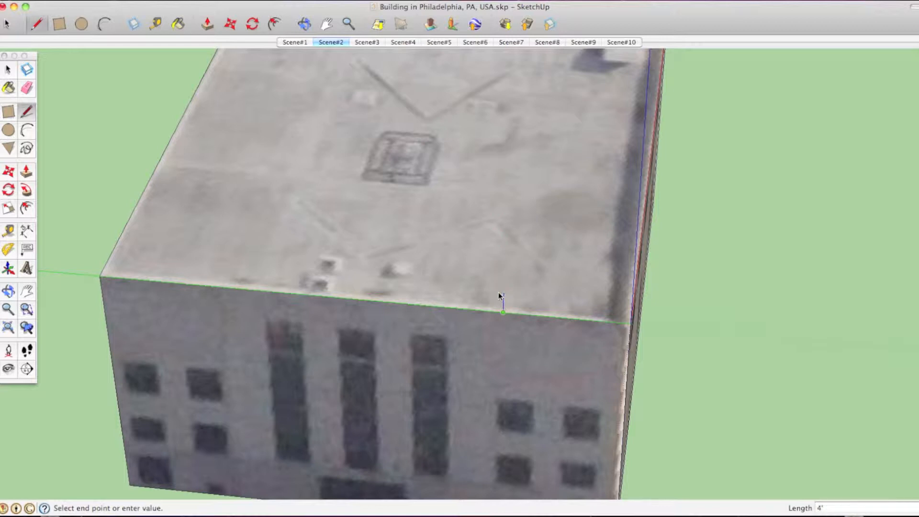
click(339, 42)
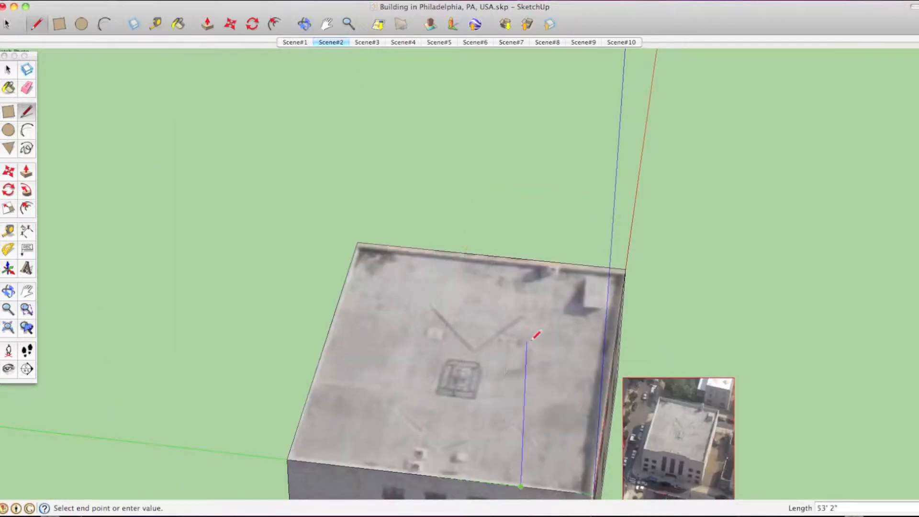
scroll(513, 353, up, 5)
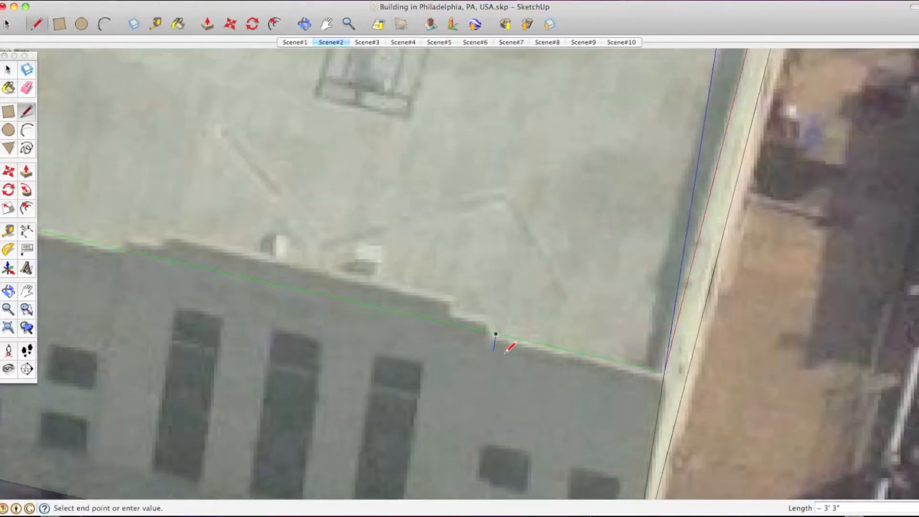
scroll(505, 352, up, 2)
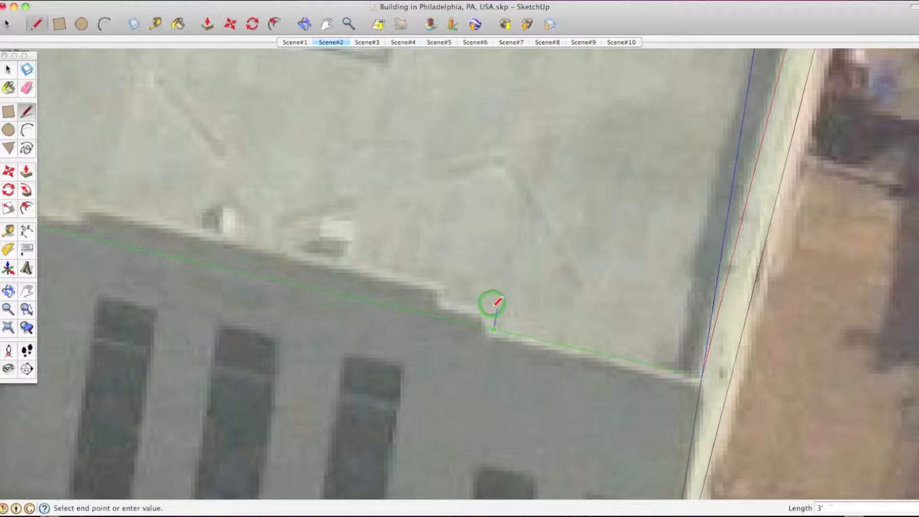
click(447, 298)
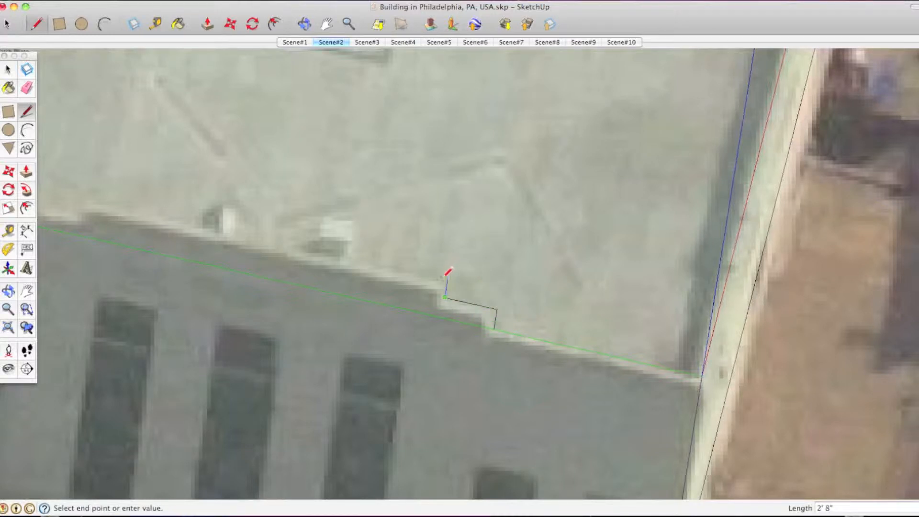
click(445, 281)
Draw the parapet's top edge, about 36' long and parallel to the green axis, and drop a vertical line from its end to the roof edge
scroll(314, 239, down, 1)
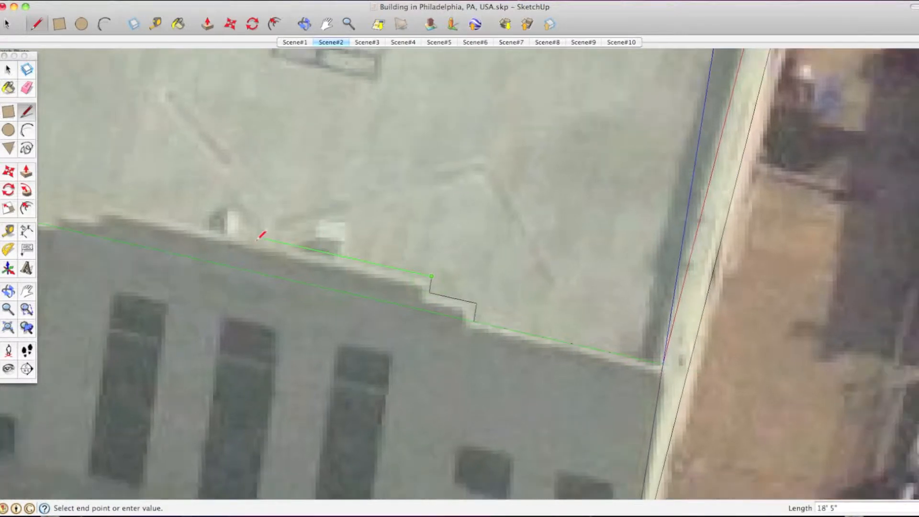
scroll(174, 230, down, 2)
scroll(127, 210, up, 4)
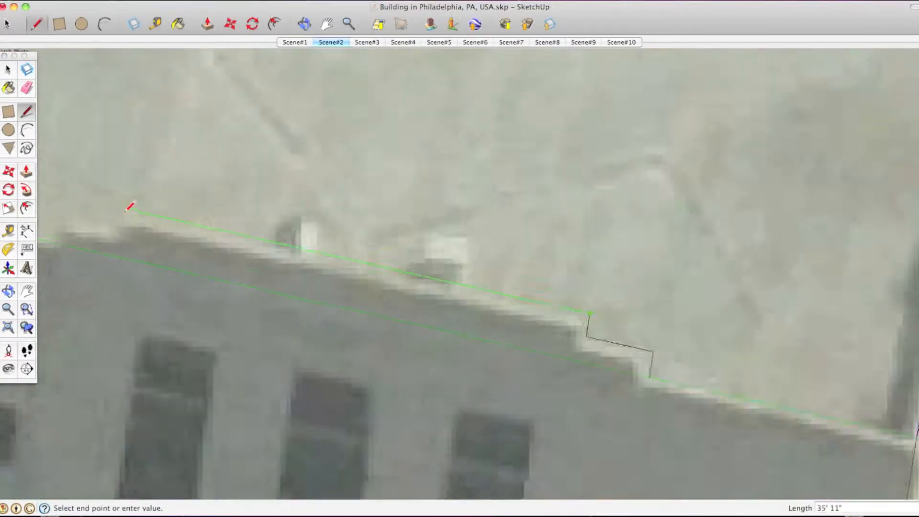
click(121, 206)
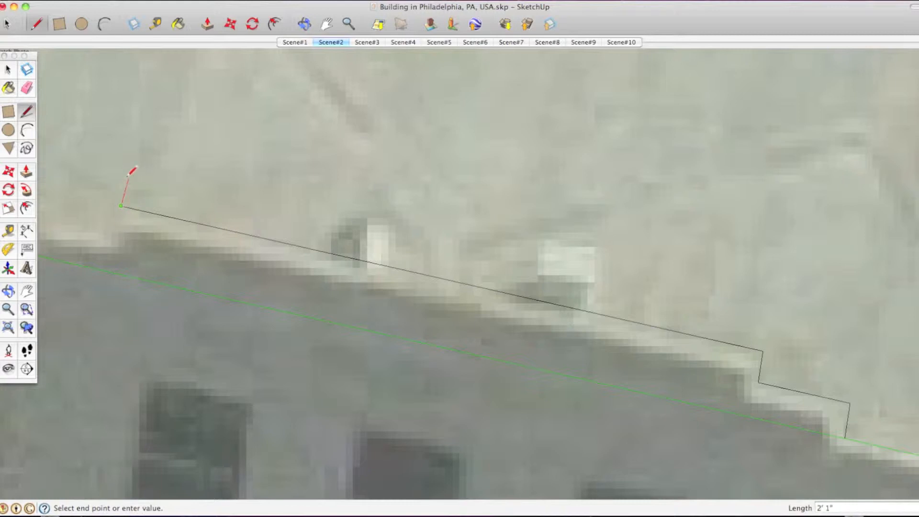
click(111, 272)
click(112, 272)
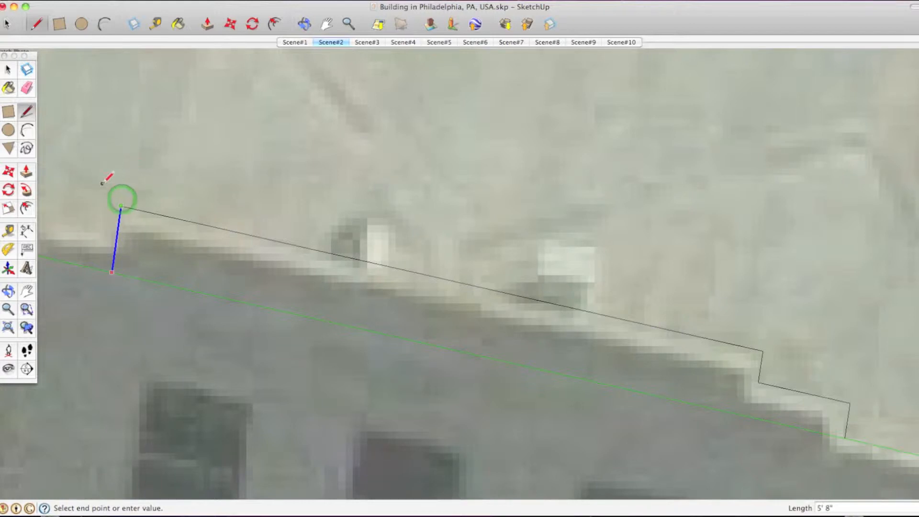
Draw the parapet's lower left step from the vertical line, about 4' 10" wide, and bring it down to the front roof edge
click(117, 239)
click(119, 241)
scroll(117, 242, down, 5)
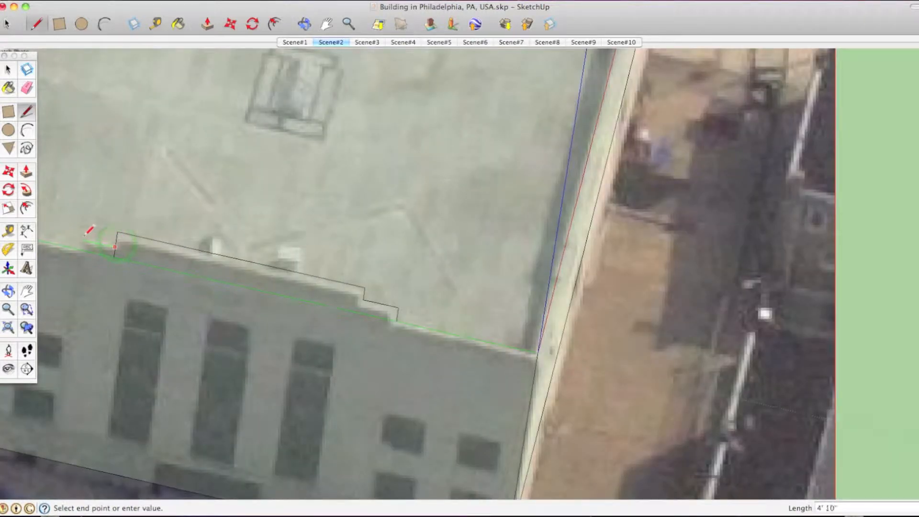
scroll(76, 245, up, 2)
Erase the leftover vertical segment between the parapet's lower left step and the front roof edge
mouse_move(88, 263)
middle_down()
mouse_move(275, 147)
mouse_move(115, 117)
mouse_move(254, 119)
mouse_move(254, 237)
middle_up()
key(space)
key(e)
click(218, 348)
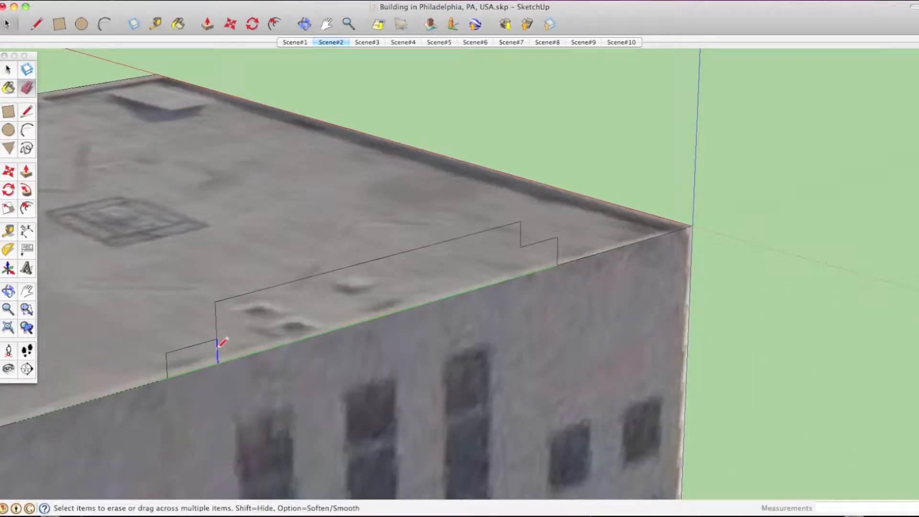
Close the parapet outline into a face with a 46' 6" line along the front roof edge
mouse_move(259, 344)
middle_down()
mouse_move(394, 288)
mouse_move(279, 287)
middle_up()
key(l)
click(98, 305)
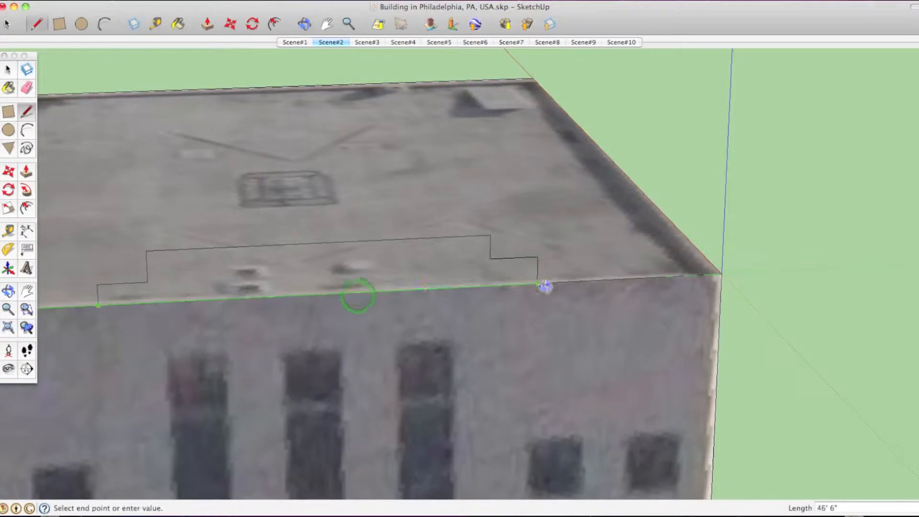
click(540, 281)
middle_drag(541, 281, 366, 278)
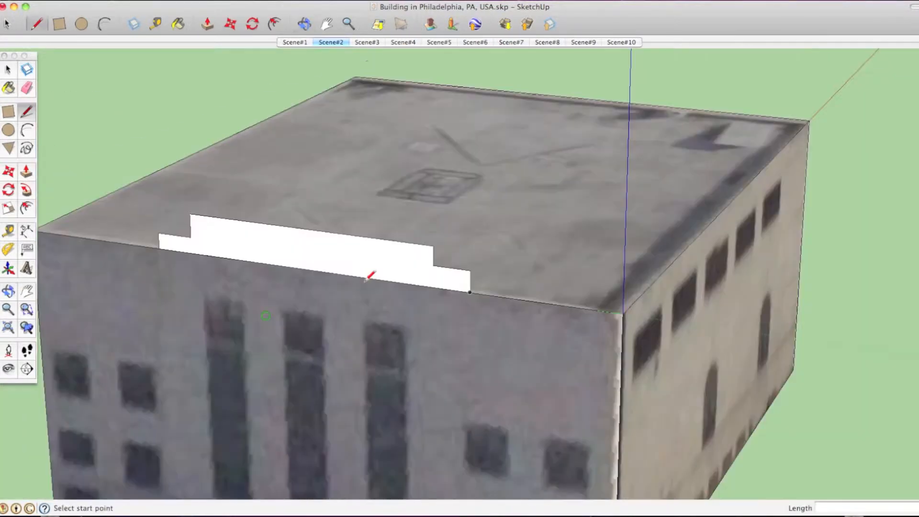
Check the finished parapet outline against the aerial photo in Scene#2
click(331, 42)
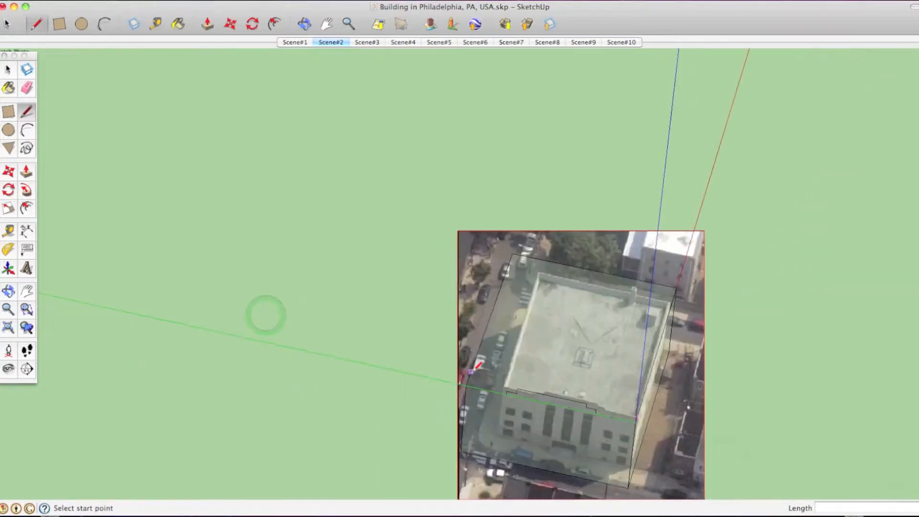
scroll(515, 389, up, 5)
scroll(460, 353, down, 5)
scroll(509, 304, up, 8)
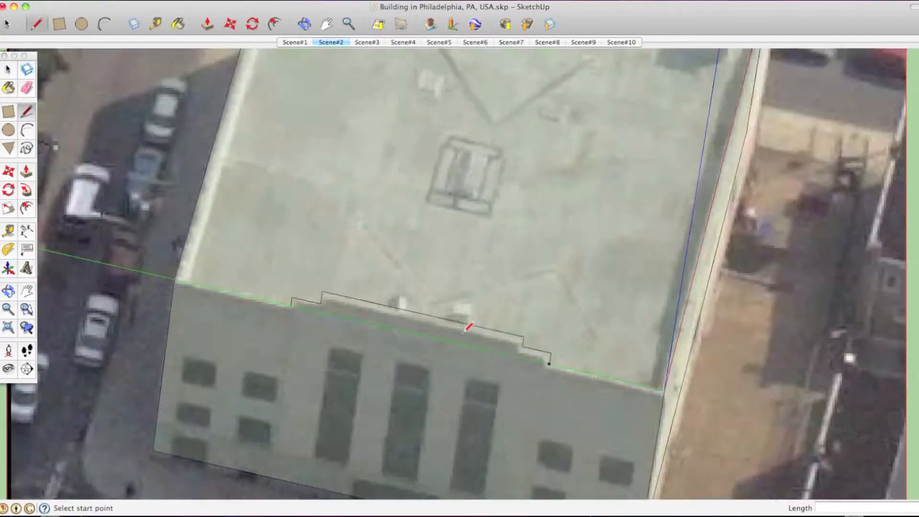
Extrude the stepped parapet face along the front roof edge to a thickness of 6 inches
key(p)
mouse_move(447, 339)
mouse_down()
mouse_move(440, 329)
mouse_move(448, 334)
mouse_up()
text(6)
key(Return)
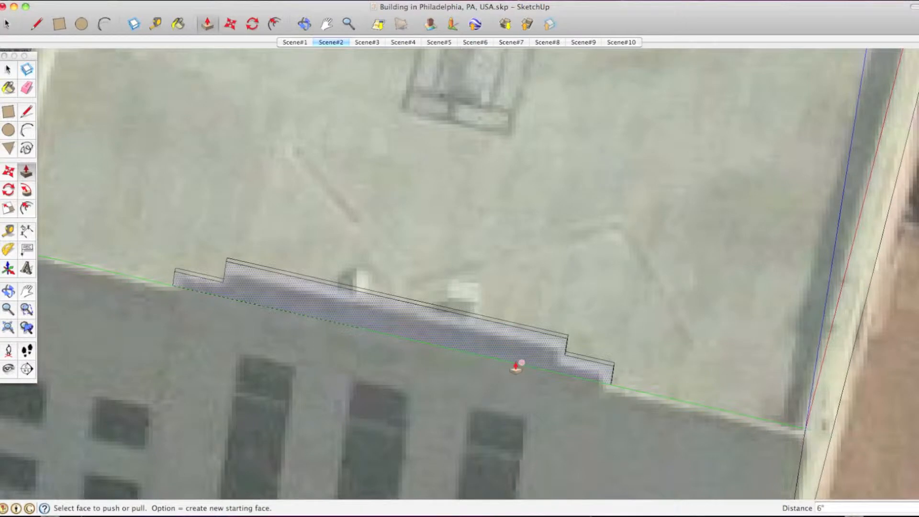
middle_drag(577, 349, 580, 73)
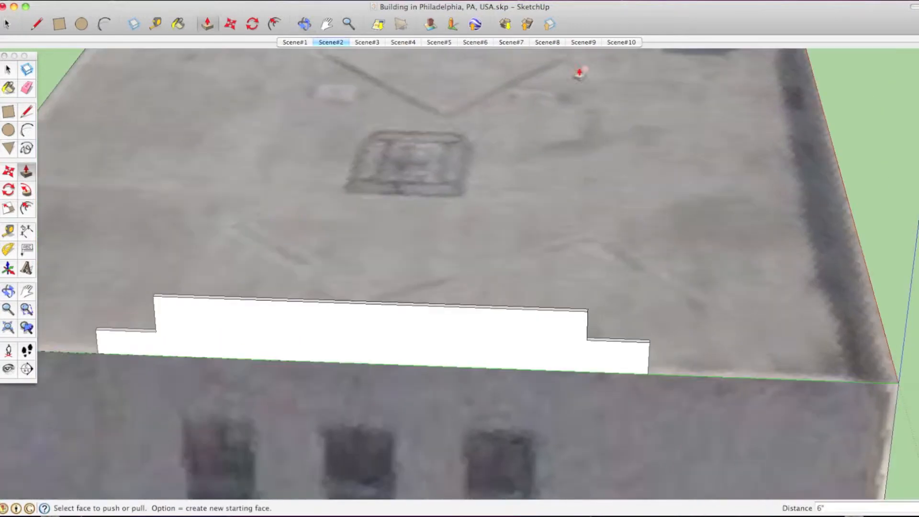
Return to Scene#2 and try to offset the building's roof face inward
click(330, 43)
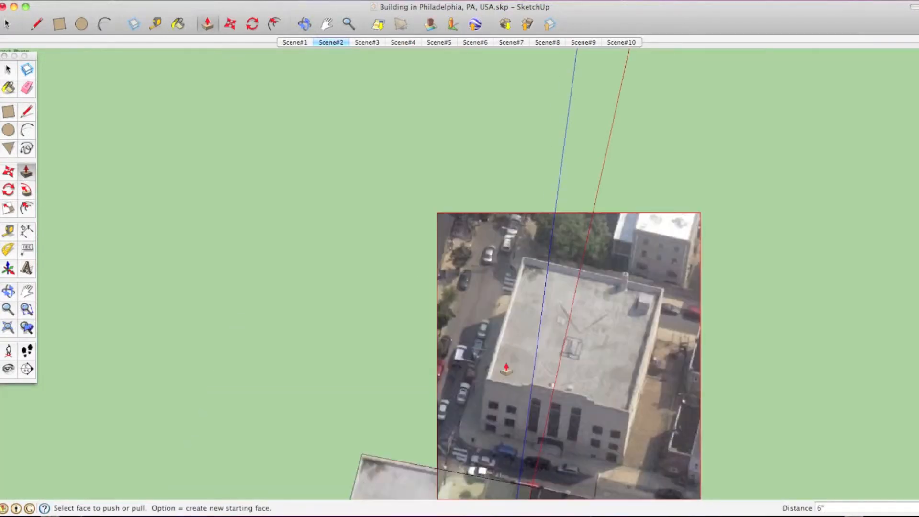
scroll(461, 364, up, 5)
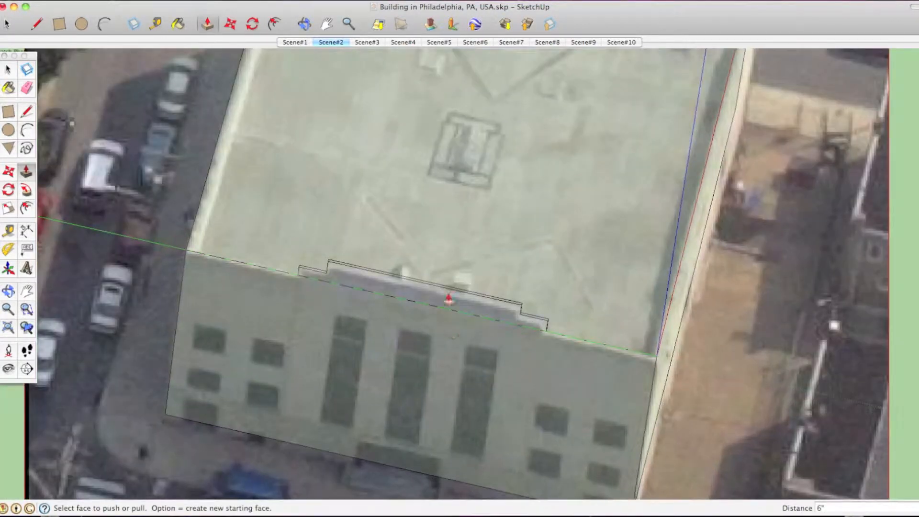
scroll(451, 304, down, 8)
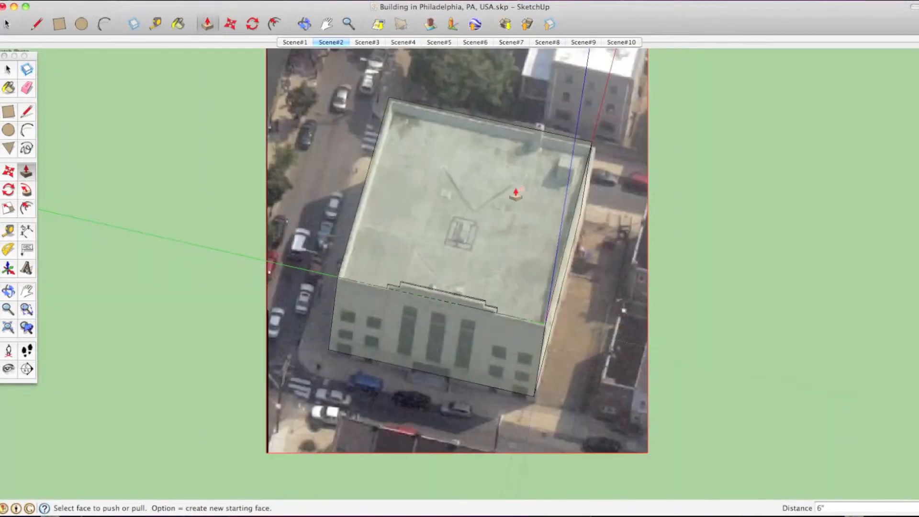
scroll(553, 165, up, 5)
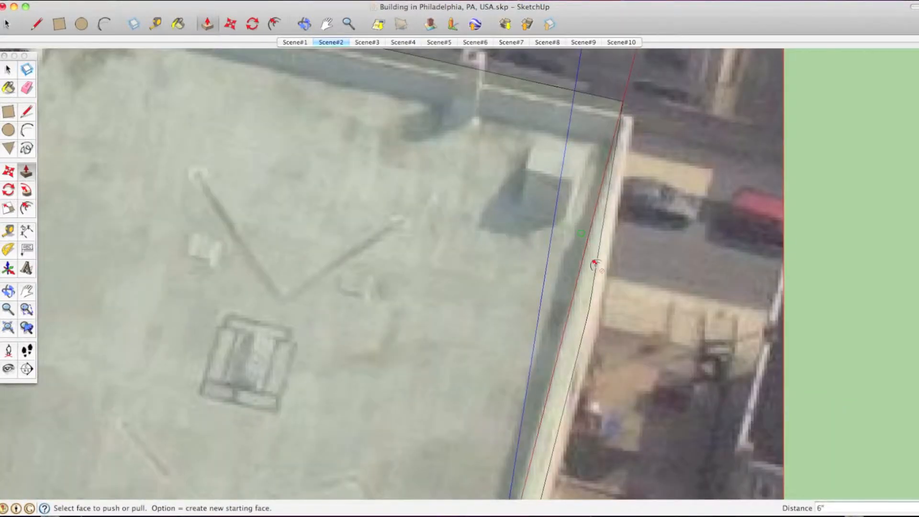
scroll(595, 265, down, 5)
click(493, 293)
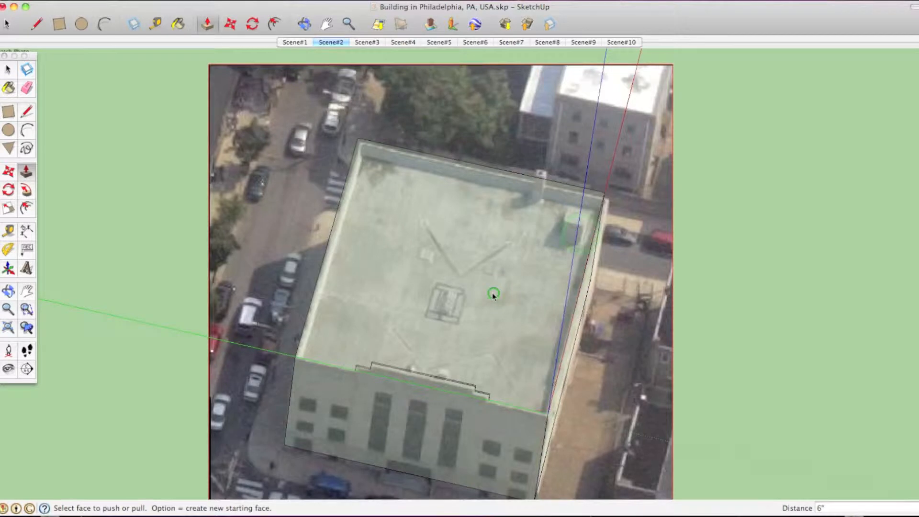
key(f)
click(471, 295)
click(499, 325)
key(space)
double_click(498, 323)
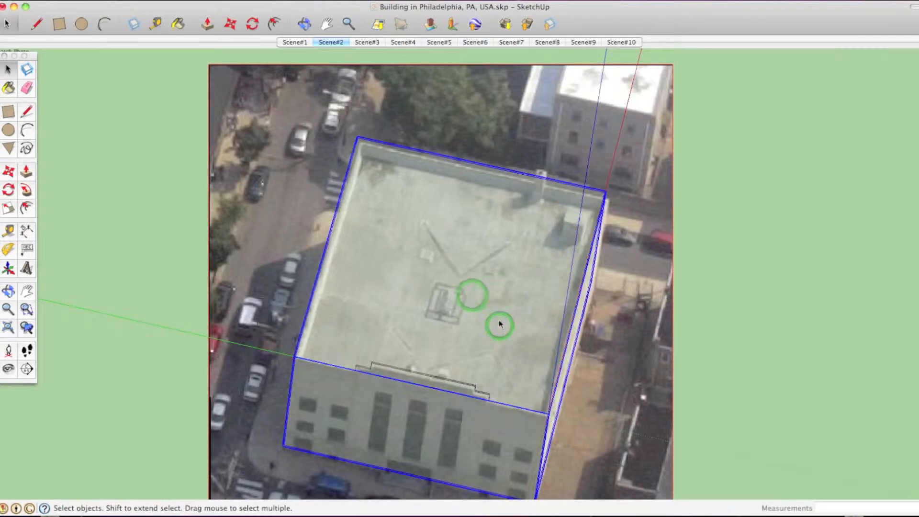
key(Escape)
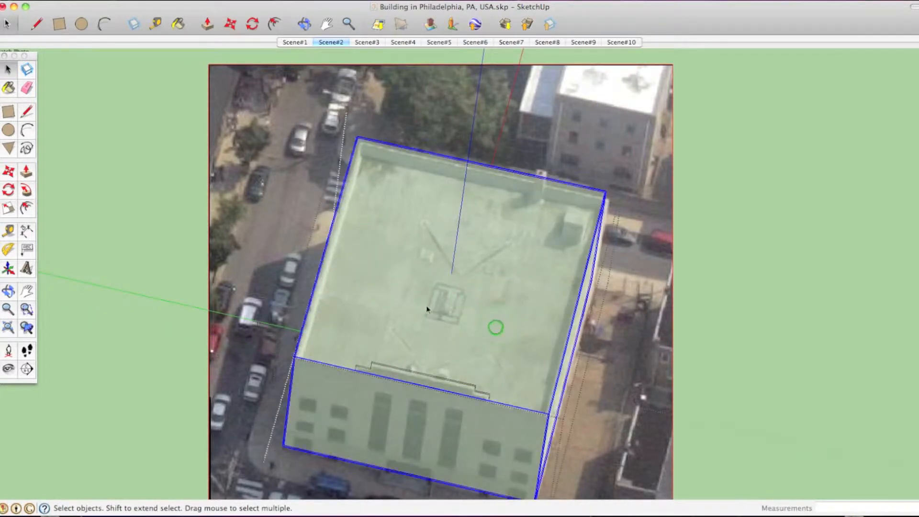
Explode the building together with the parapet and check that the roof and parapet faces can be selected individually
click(708, 212)
click(544, 252)
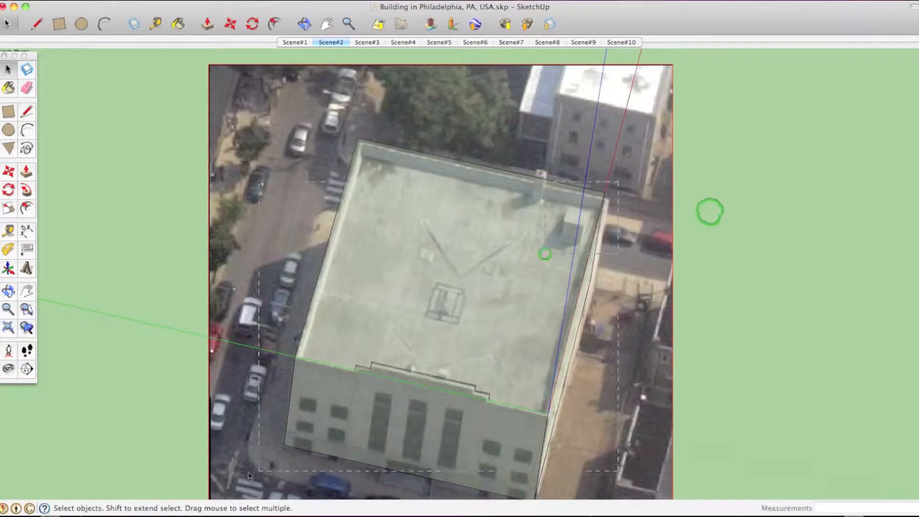
right_click(493, 258)
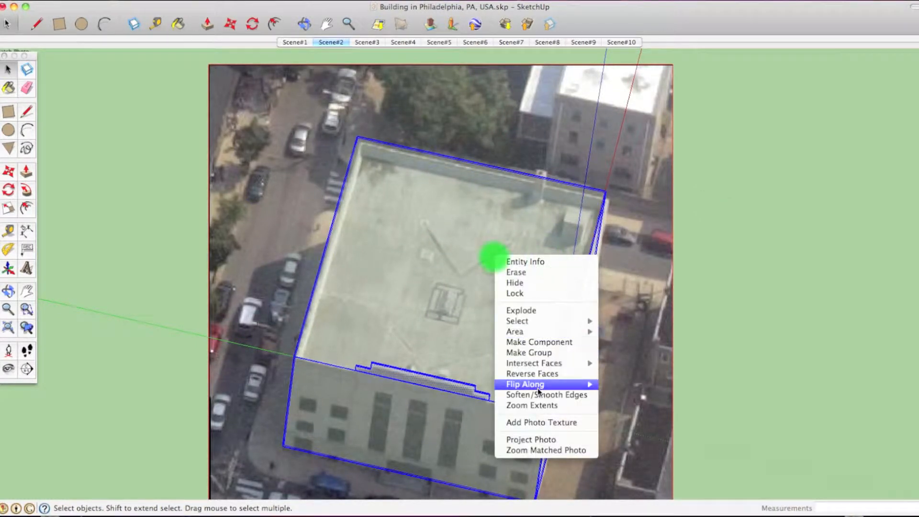
click(545, 313)
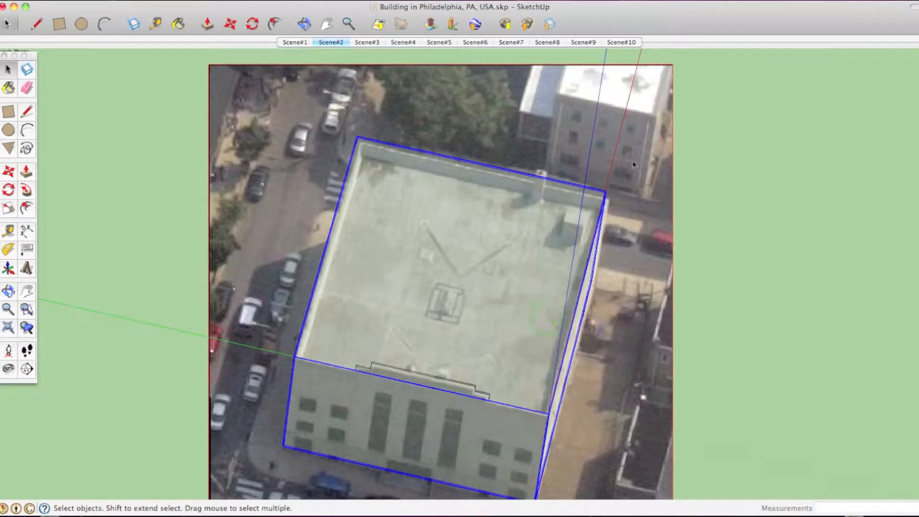
right_click(471, 387)
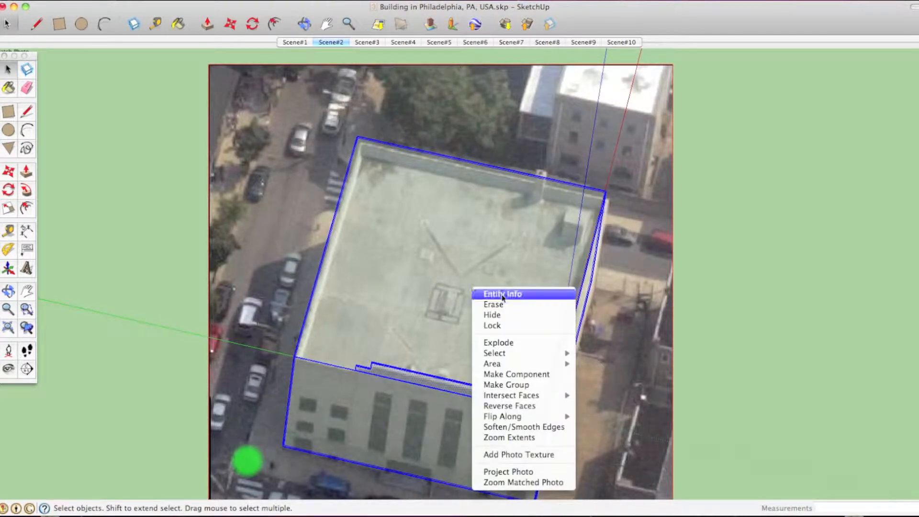
click(503, 342)
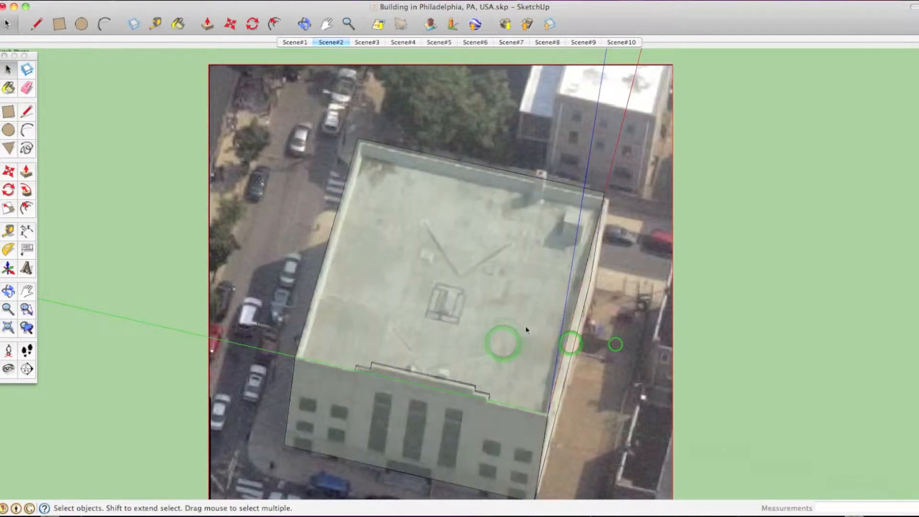
click(441, 331)
click(555, 381)
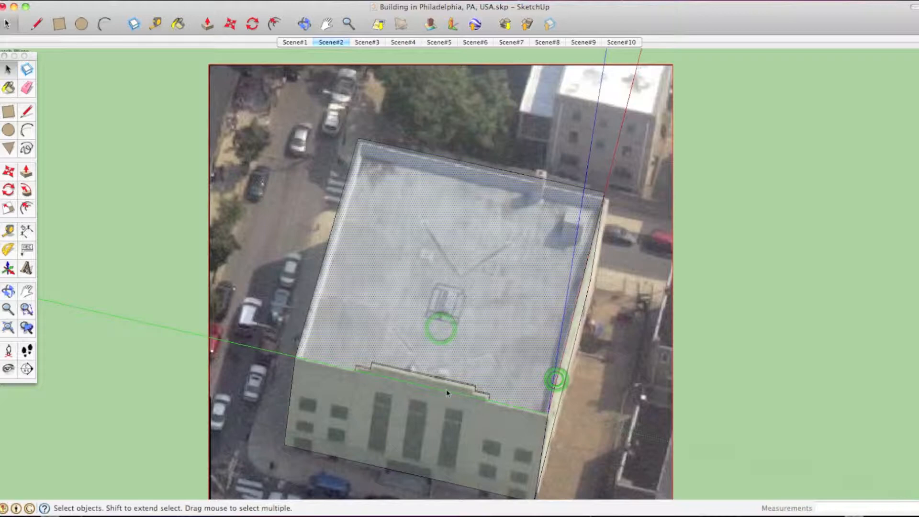
click(446, 387)
click(445, 389)
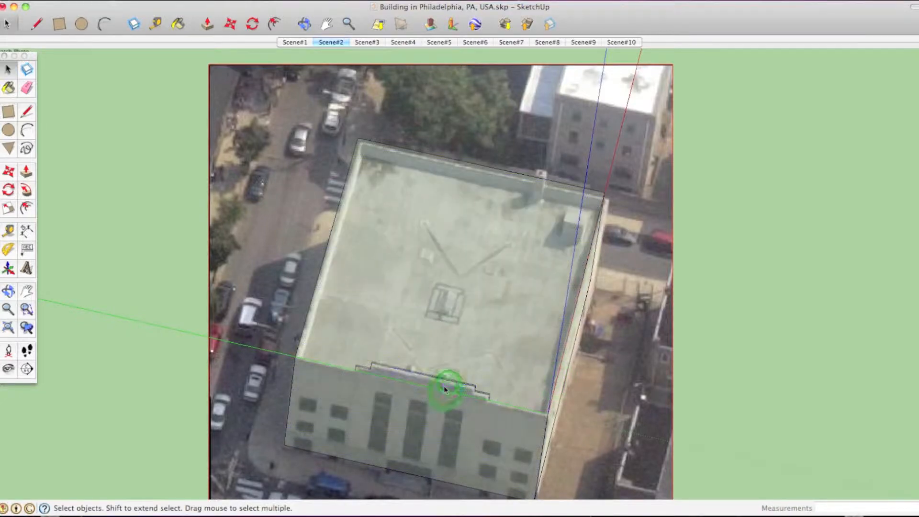
Erase the edge separating the parapet's front face from the building's front wall
scroll(443, 404, up, 3)
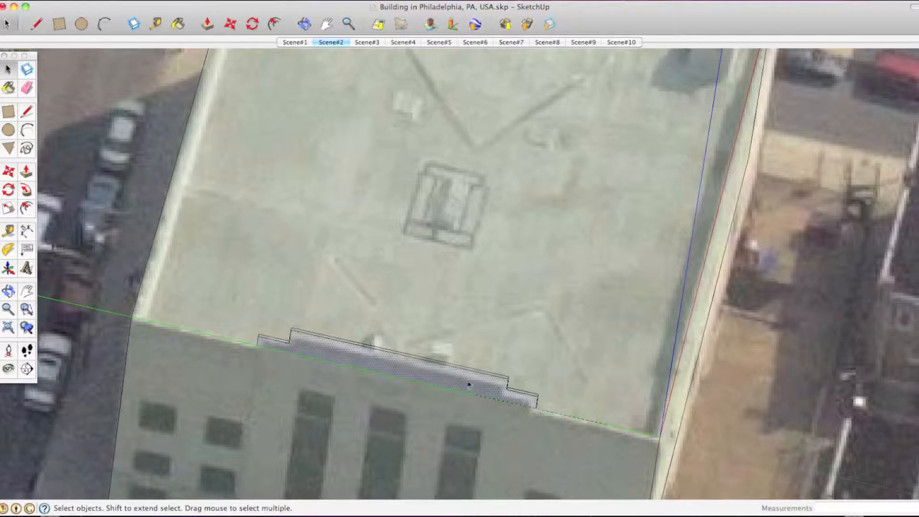
mouse_move(452, 406)
middle_down()
mouse_move(500, 228)
mouse_move(487, 324)
mouse_move(462, 322)
mouse_move(455, 303)
mouse_move(388, 273)
mouse_move(410, 310)
mouse_move(414, 297)
middle_up()
scroll(461, 322, down, 3)
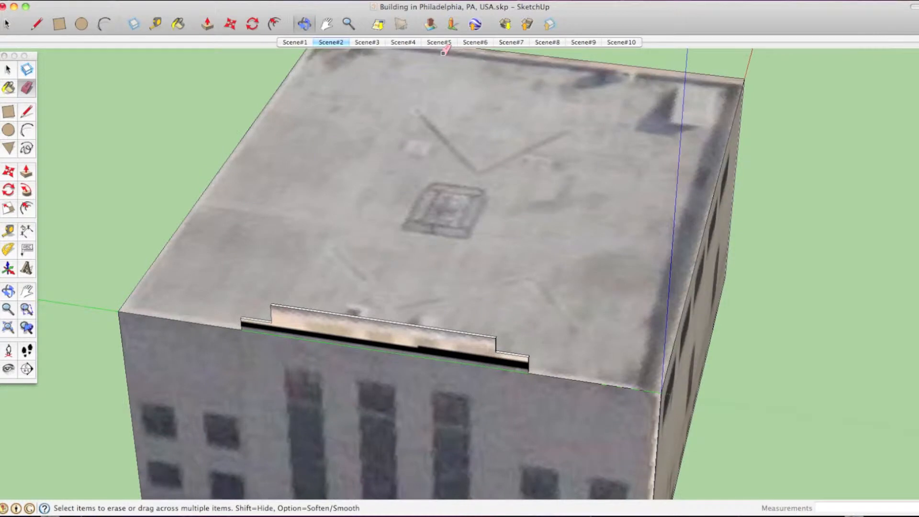
Return to Scene#2 and offset the roof outline inward about 2' 7" to match the perimeter wall in the photo
click(331, 42)
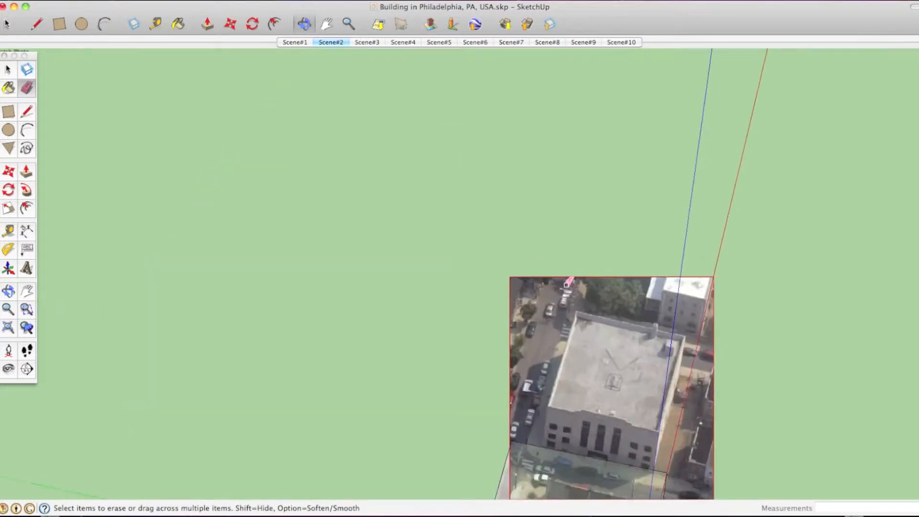
scroll(503, 300, up, 1)
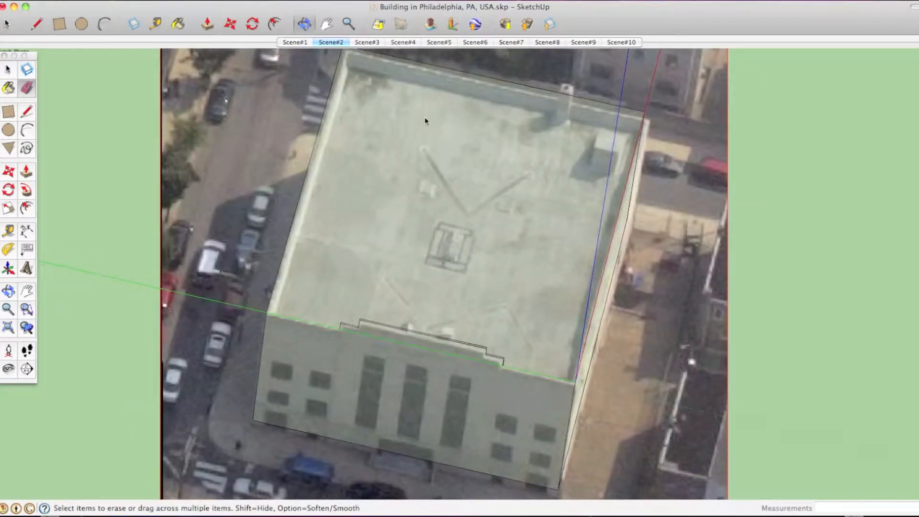
key(f)
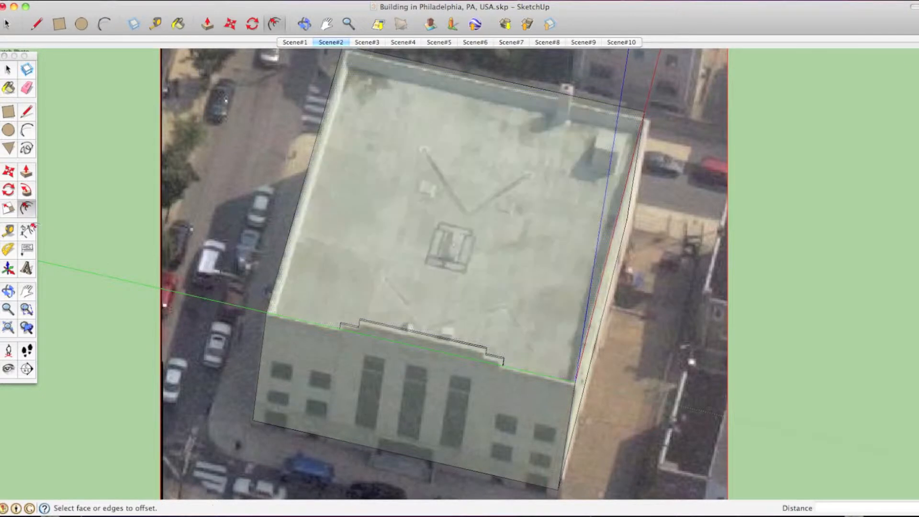
click(366, 220)
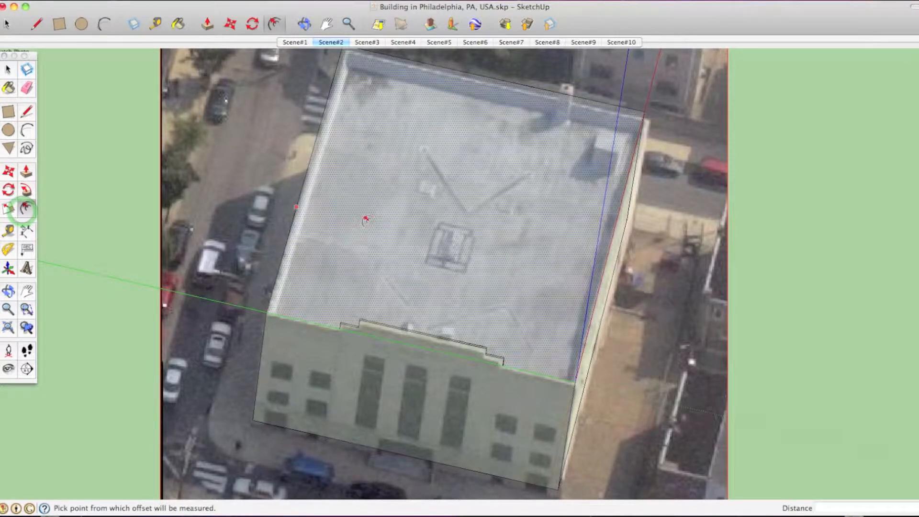
click(409, 219)
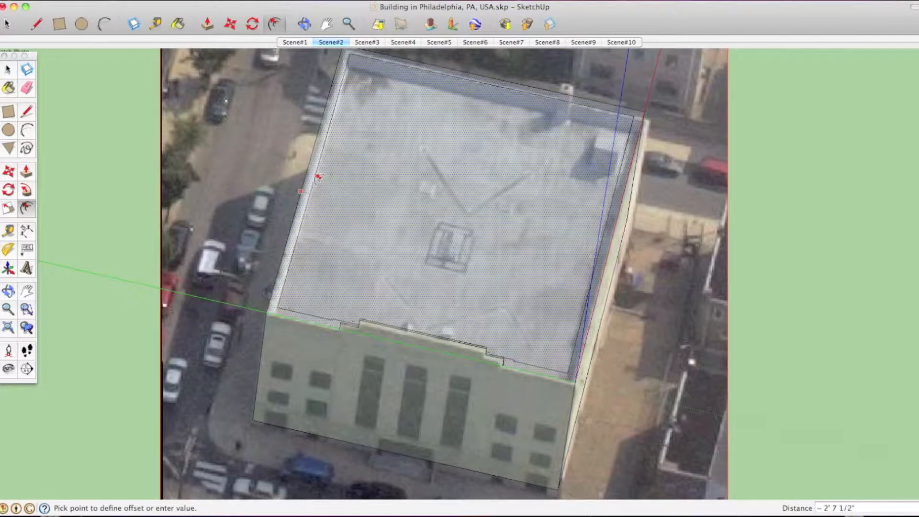
click(315, 175)
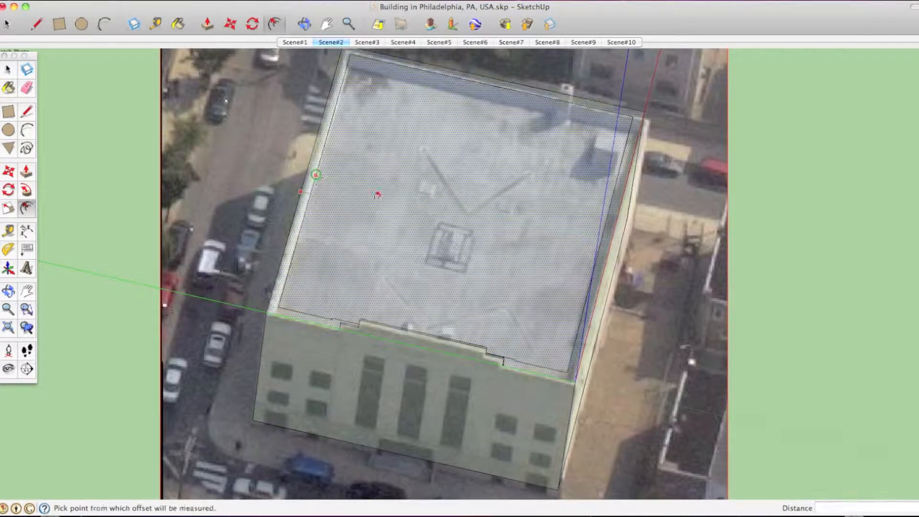
Push the inner roof face down 5' 6" to recess it behind the perimeter wall
key(p)
click(478, 219)
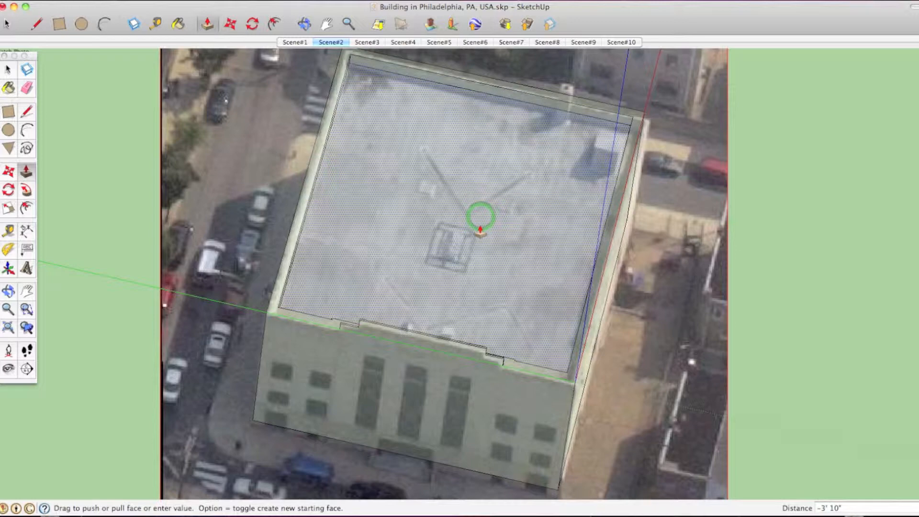
click(479, 235)
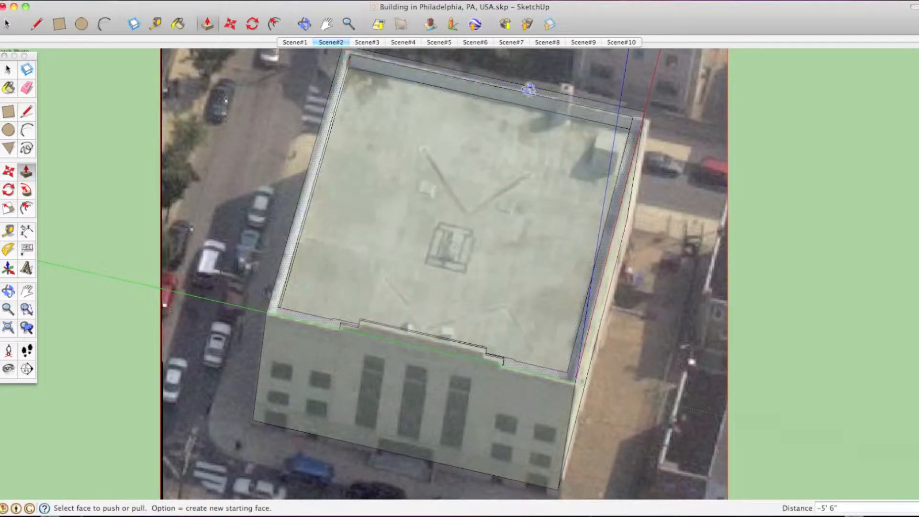
Examine the recessed roof and the textures on the inner faces of the perimeter wall from several angles
middle_drag(545, 120, 455, 88)
scroll(498, 107, up, 10)
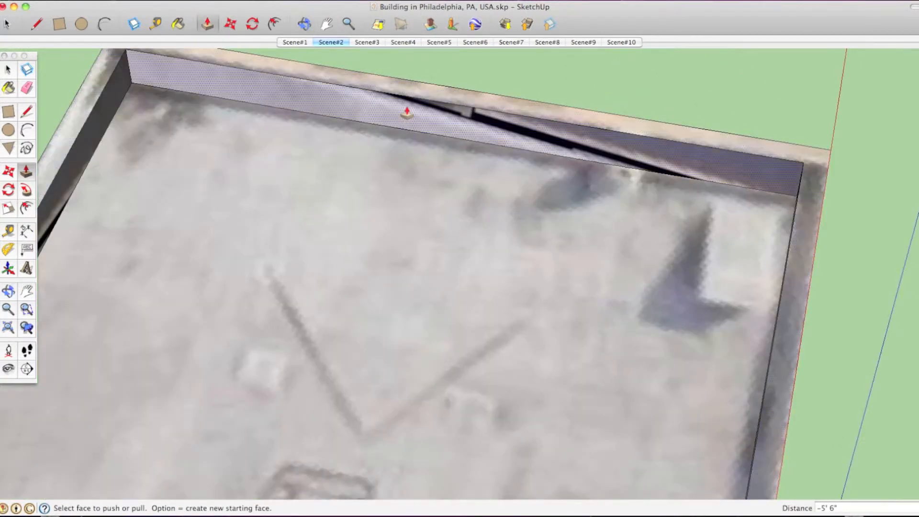
middle_drag(634, 162, 364, 146)
middle_drag(437, 131, 263, 58)
scroll(271, 150, down, 4)
scroll(316, 71, up, 6)
scroll(334, 73, down, 5)
middle_drag(333, 73, 708, 123)
scroll(743, 166, up, 3)
middle_drag(742, 166, 673, 199)
scroll(672, 194, down, 4)
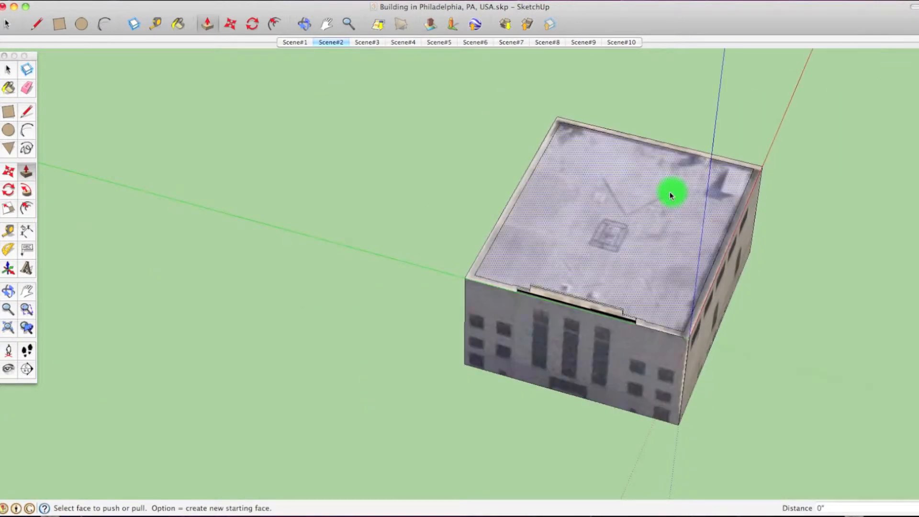
Set the texture of the roof's perimeter border to Projected and try pushing the inner roof face down
scroll(670, 194, up, 4)
right_click(610, 92)
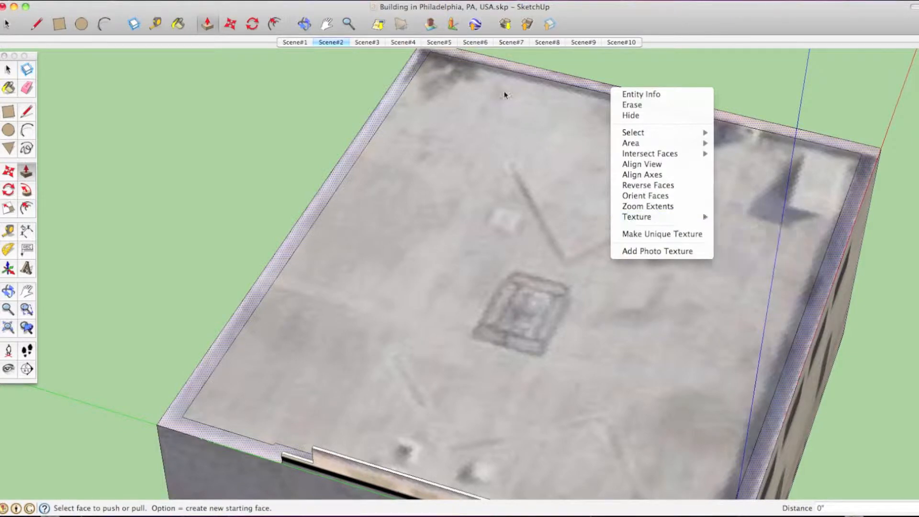
mouse_move(680, 217)
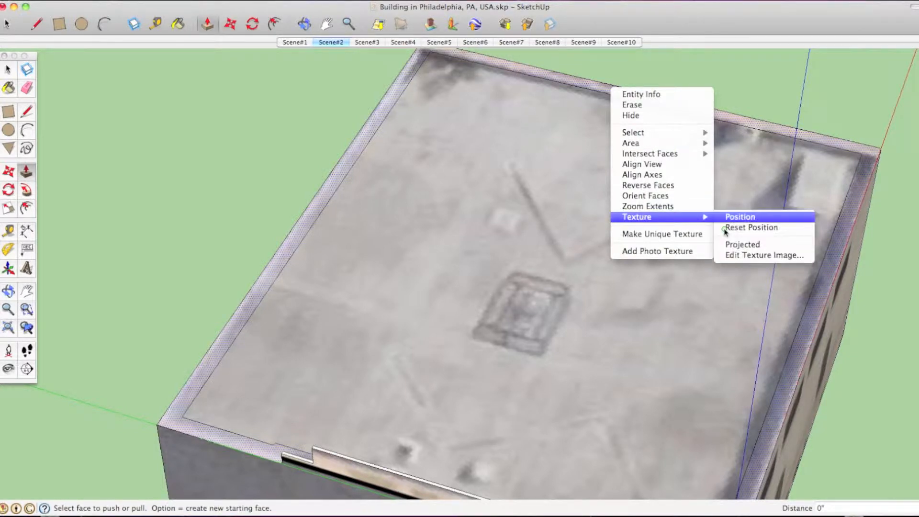
click(742, 245)
click(584, 120)
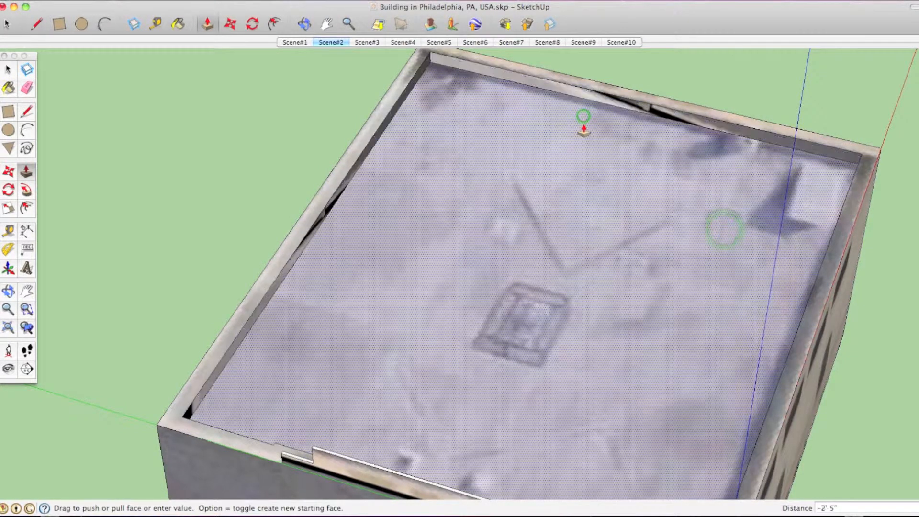
Set the inner roof face's texture to Projected and try pushing the face down again
right_click(583, 120)
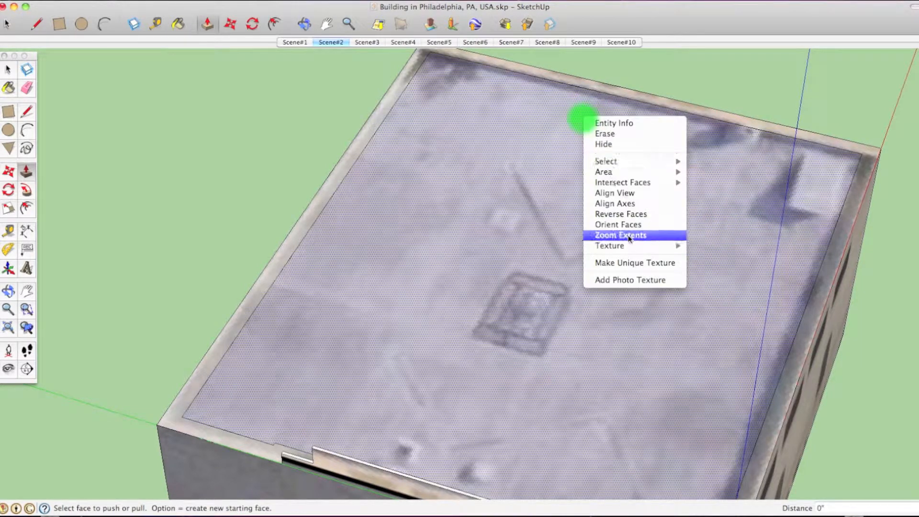
mouse_move(637, 246)
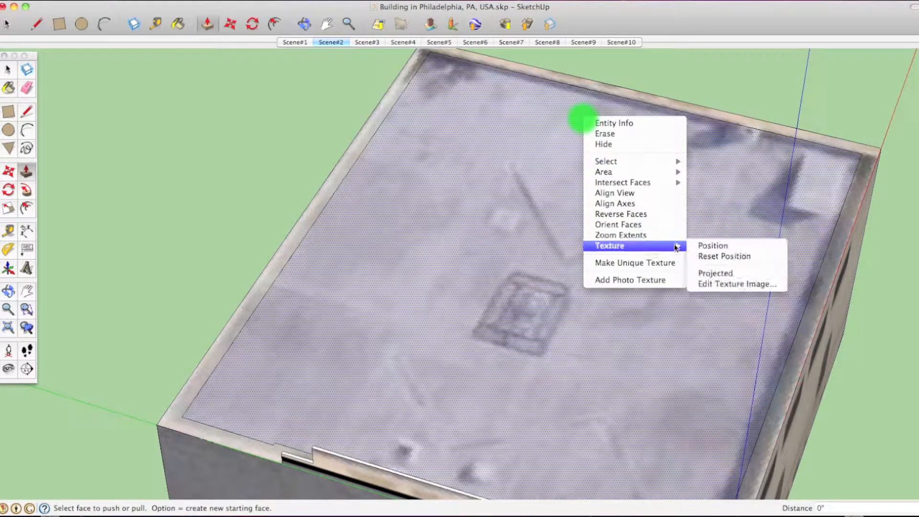
click(713, 275)
click(599, 165)
key(Escape)
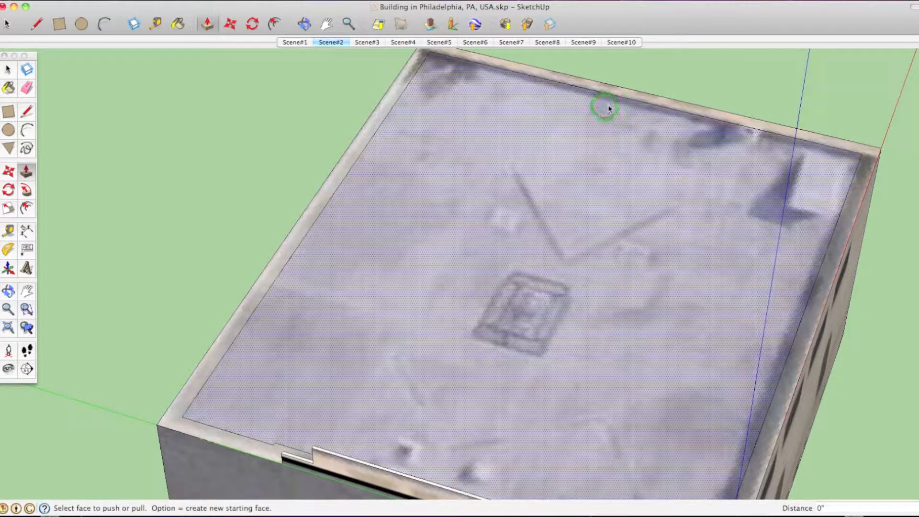
click(608, 109)
click(594, 92)
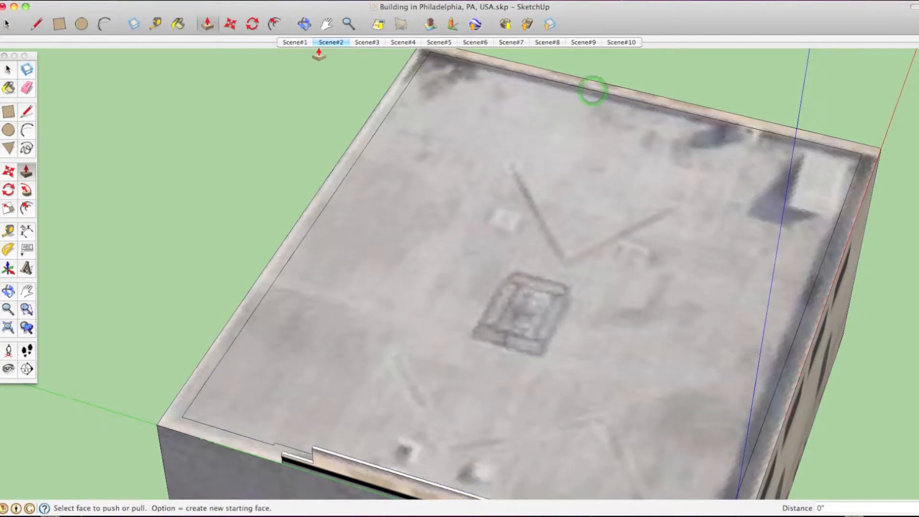
Switch to the Scene#2 photo view and push the inner roof face down 5' 5" to match the photo
click(329, 42)
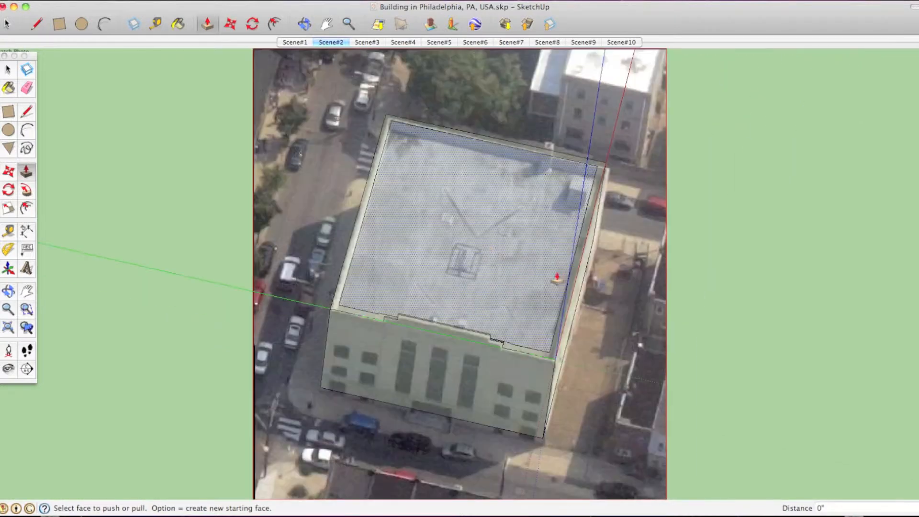
scroll(484, 239, up, 4)
click(508, 128)
click(507, 138)
middle_drag(535, 139, 530, 105)
scroll(536, 122, up, 5)
middle_drag(582, 154, 455, 85)
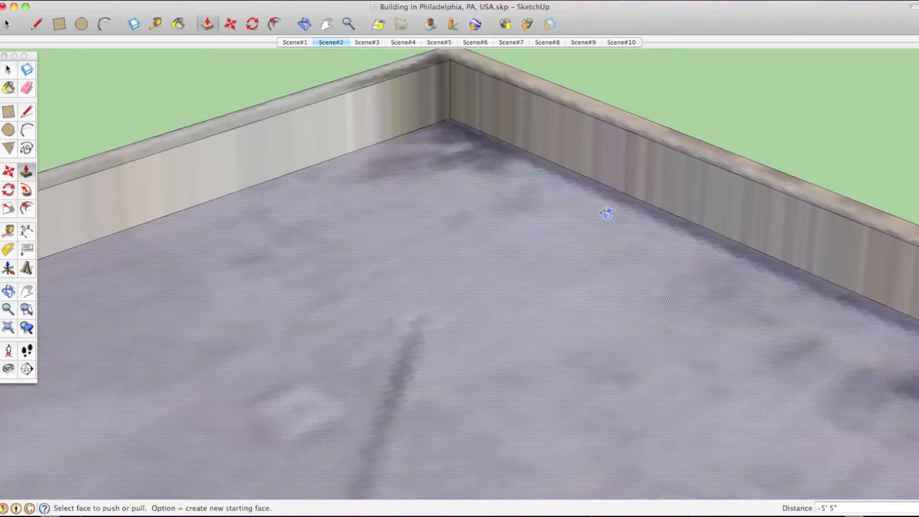
Erase the leftover vertical edges on the inner face of the front perimeter wall behind the stepped parapet
scroll(606, 213, down, 10)
middle_drag(576, 199, 268, 259)
scroll(361, 265, up, 4)
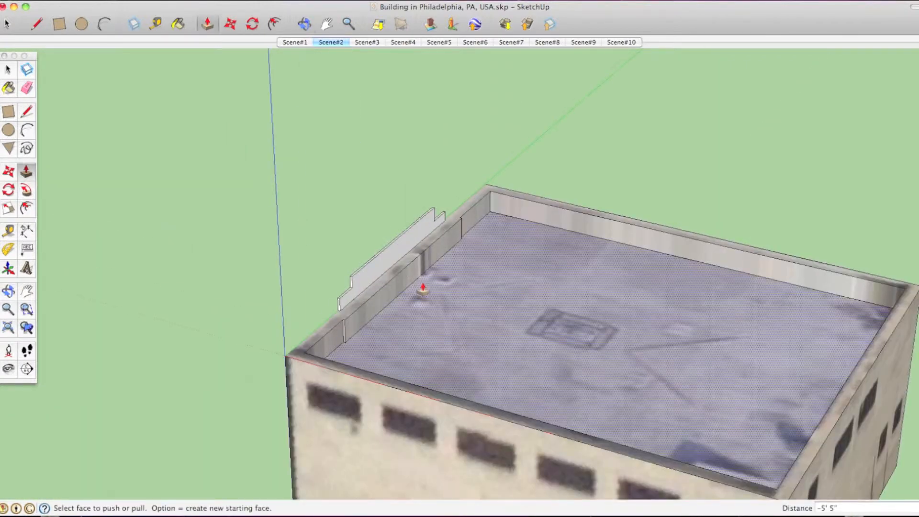
middle_drag(423, 291, 259, 302)
scroll(301, 297, up, 5)
click(364, 290)
mouse_move(353, 294)
mouse_down()
mouse_move(322, 297)
mouse_move(359, 279)
mouse_up()
click(321, 292)
key(e)
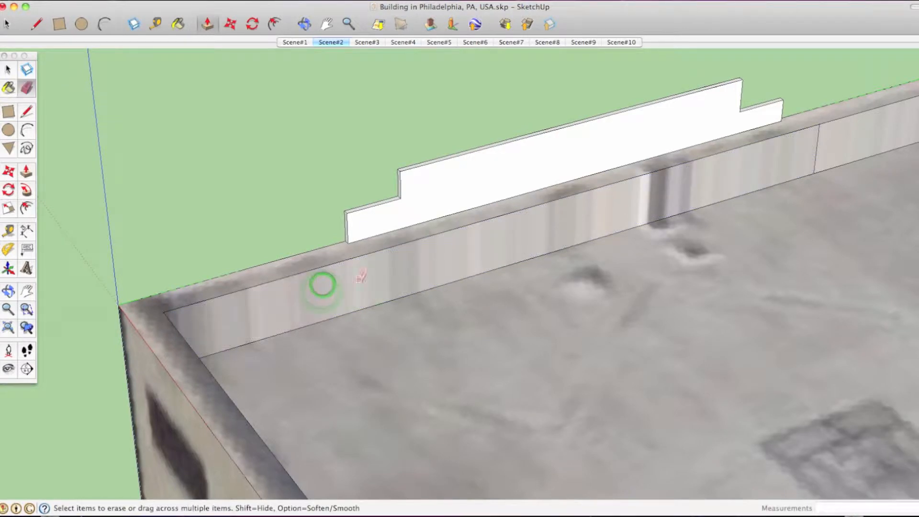
mouse_move(577, 226)
middle_down()
mouse_move(728, 215)
mouse_move(435, 214)
mouse_move(597, 119)
mouse_move(698, 205)
mouse_move(733, 203)
mouse_move(678, 190)
mouse_move(718, 209)
mouse_move(698, 214)
mouse_move(704, 206)
middle_up()
Trace the base of the rooftop box in the roof's back corner over the Scene#2 photo, using guide lines and a rectangle about 11' 10 1/2" by 7' 4"
click(327, 41)
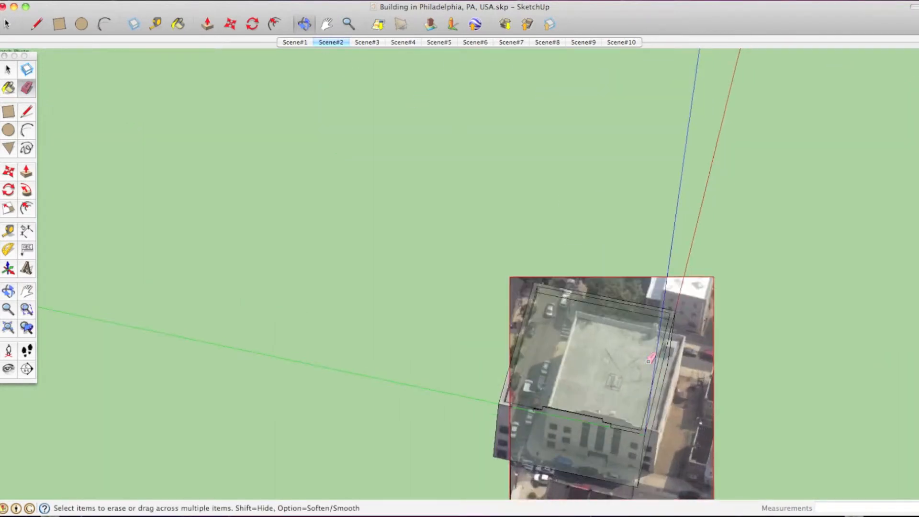
scroll(569, 181, up, 3)
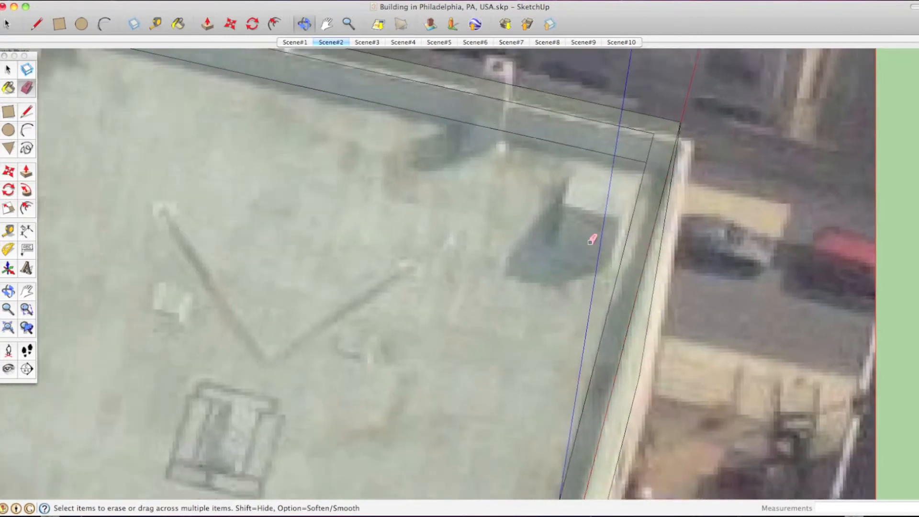
scroll(615, 217, up, 2)
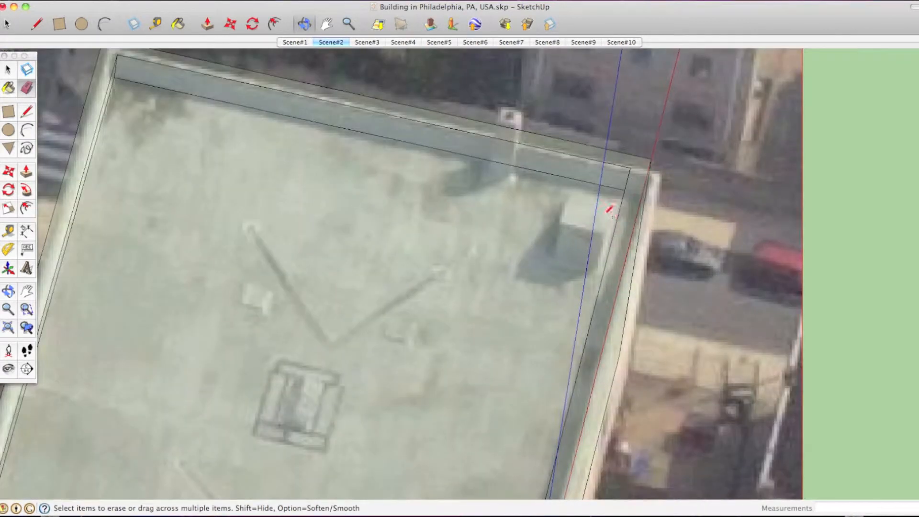
key(l)
click(574, 179)
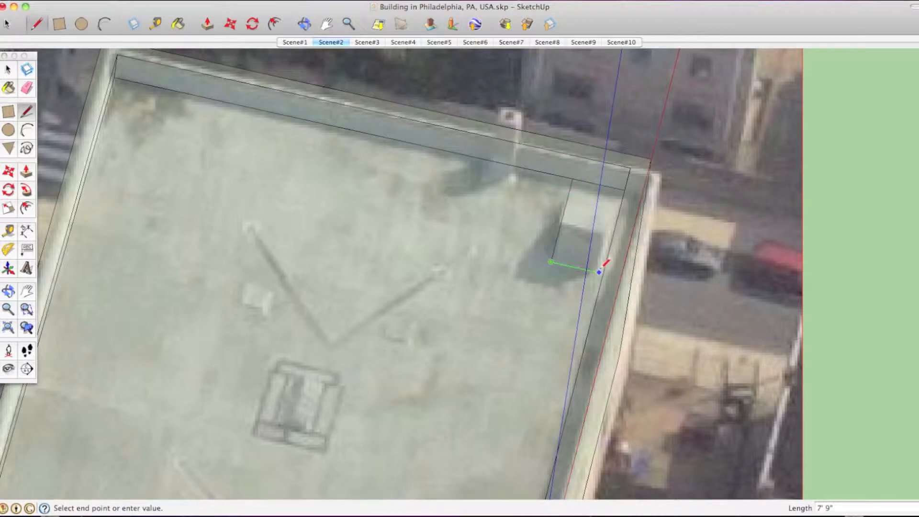
key(r)
click(597, 270)
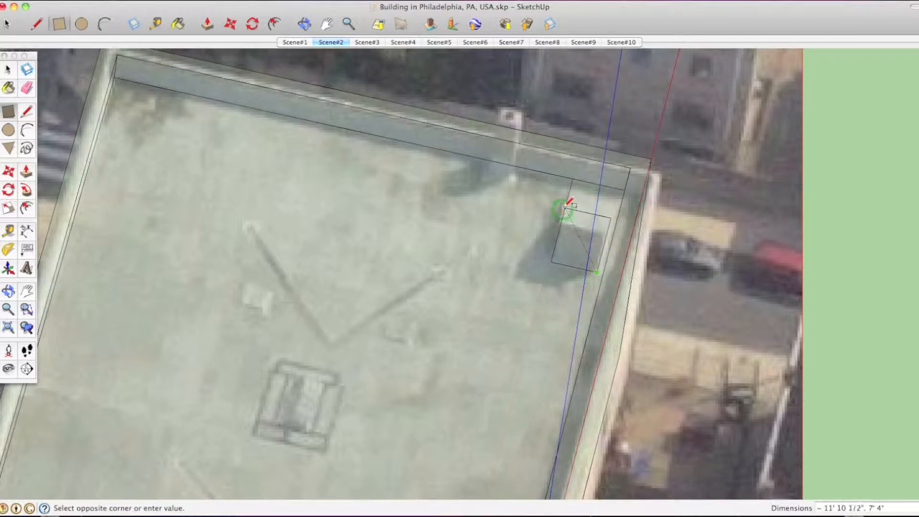
click(564, 211)
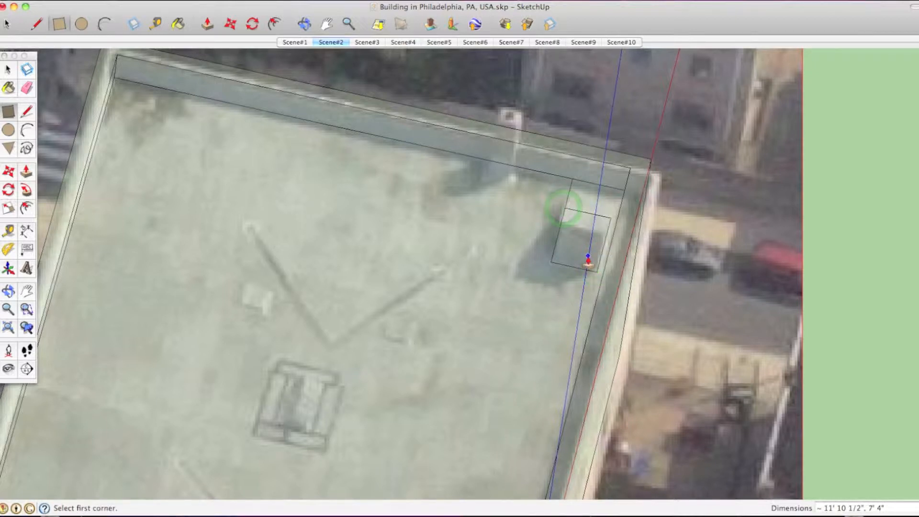
Pull the traced base up to the box height in the photo and clear the leftover lines around it
key(p)
drag(580, 248, 582, 223)
mouse_move(562, 258)
middle_down()
mouse_move(612, 221)
mouse_move(655, 134)
mouse_move(744, 157)
mouse_move(550, 160)
mouse_move(627, 180)
mouse_move(733, 158)
mouse_move(804, 182)
mouse_move(833, 259)
mouse_move(763, 246)
middle_up()
scroll(763, 246, down, 2)
scroll(442, 157, up, 5)
key(e)
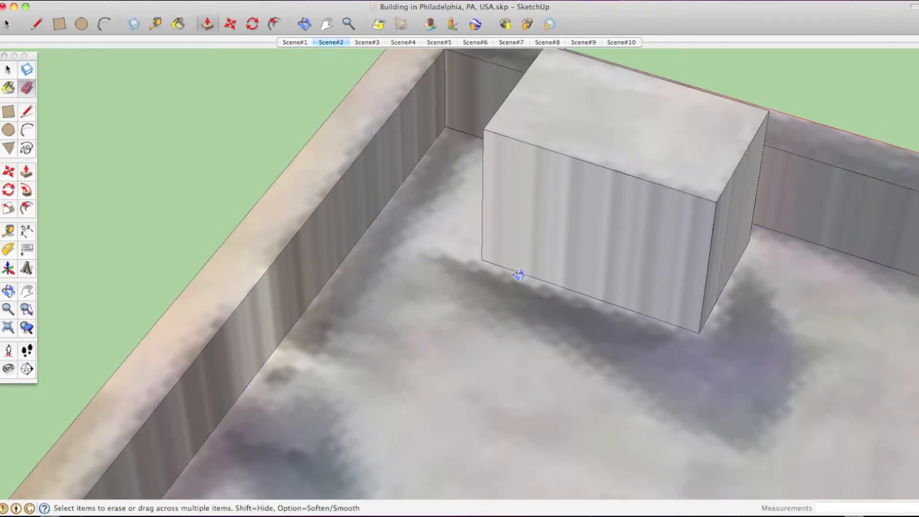
Examine the rooftop box and the recessed roof from several angles
middle_drag(519, 275, 490, 189)
scroll(491, 189, down, 5)
mouse_move(567, 244)
middle_down()
mouse_move(278, 201)
mouse_move(497, 250)
mouse_move(551, 239)
mouse_move(379, 254)
mouse_move(601, 203)
mouse_move(689, 256)
mouse_move(593, 303)
middle_up()
scroll(562, 329, down, 3)
scroll(510, 406, up, 4)
middle_drag(510, 406, 404, 285)
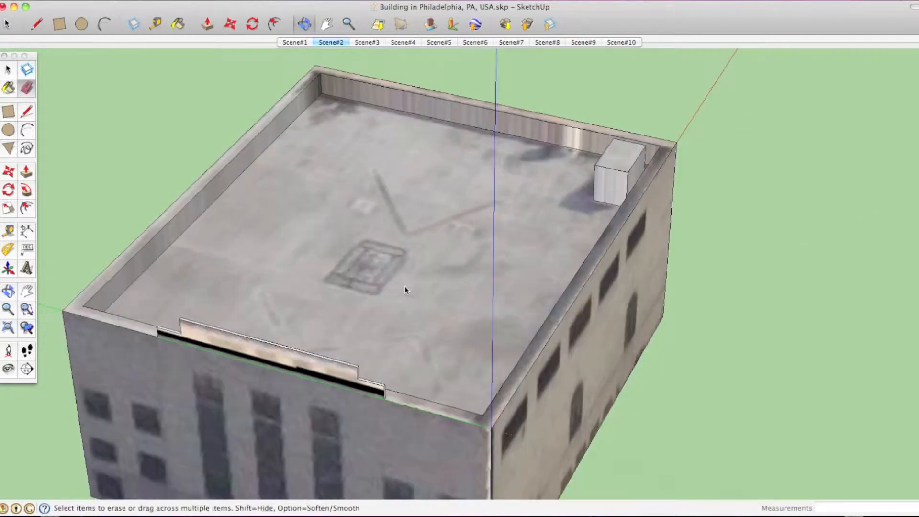
scroll(404, 286, down, 2)
scroll(416, 357, up, 3)
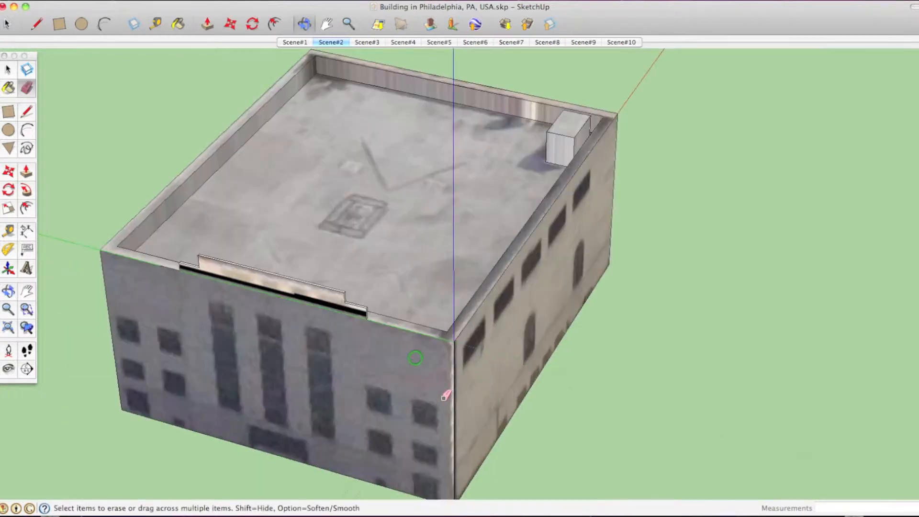
Try drawing a chimney base about 5' 9 1/2" by 3' 7" against the back wall in Scene#2 and pulling it up about 8' 6"
click(341, 43)
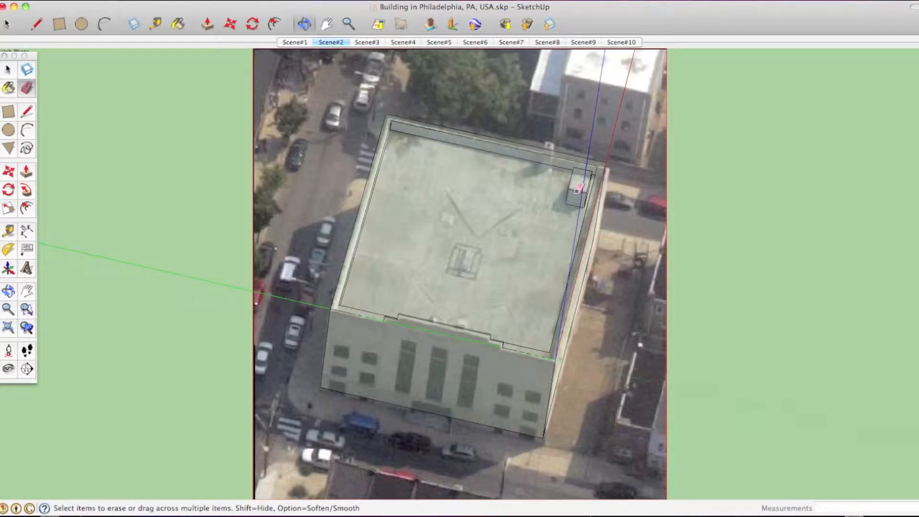
scroll(577, 191, up, 3)
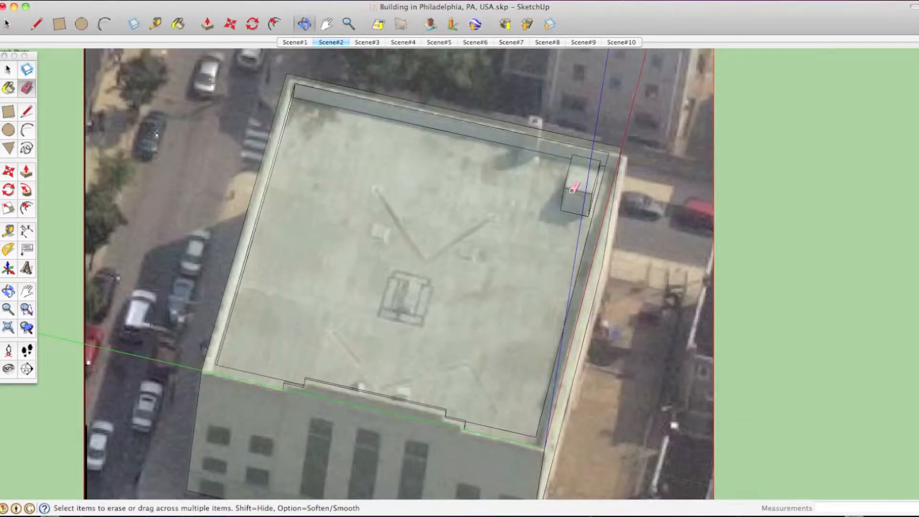
scroll(518, 163, up, 3)
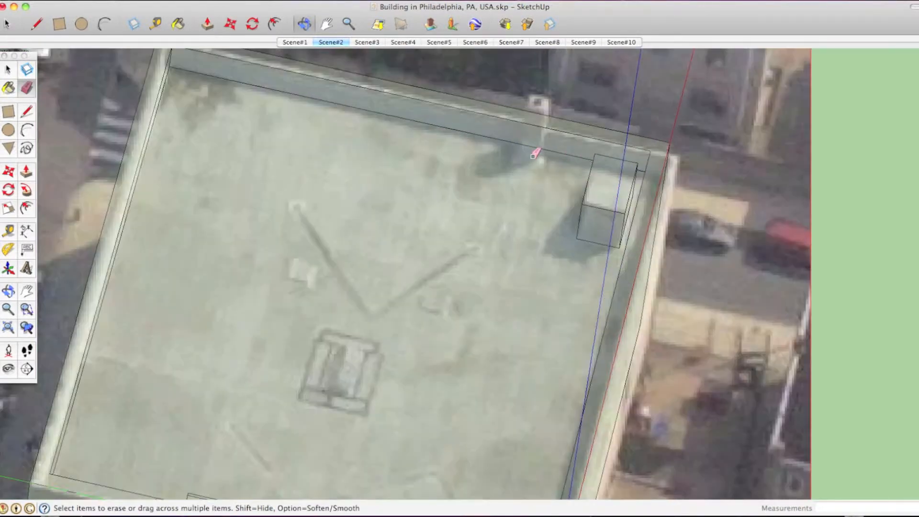
key(r)
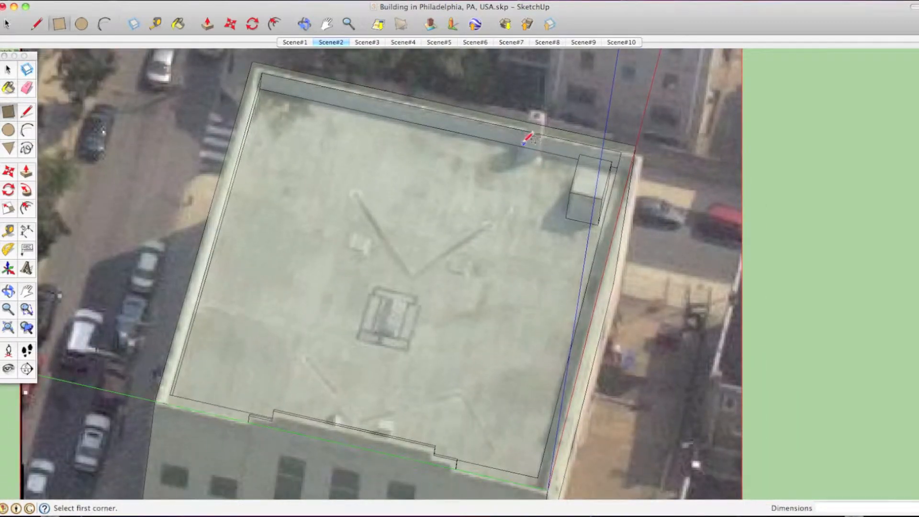
click(518, 146)
click(545, 161)
key(p)
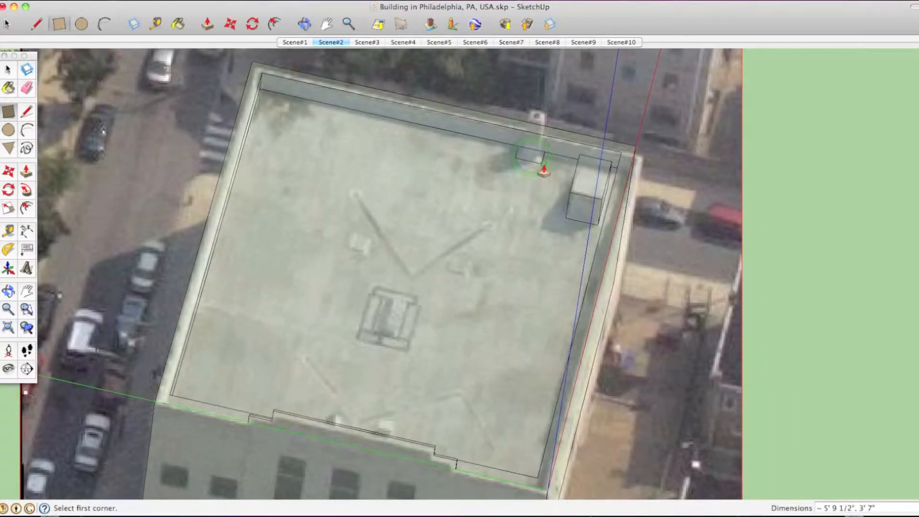
click(538, 166)
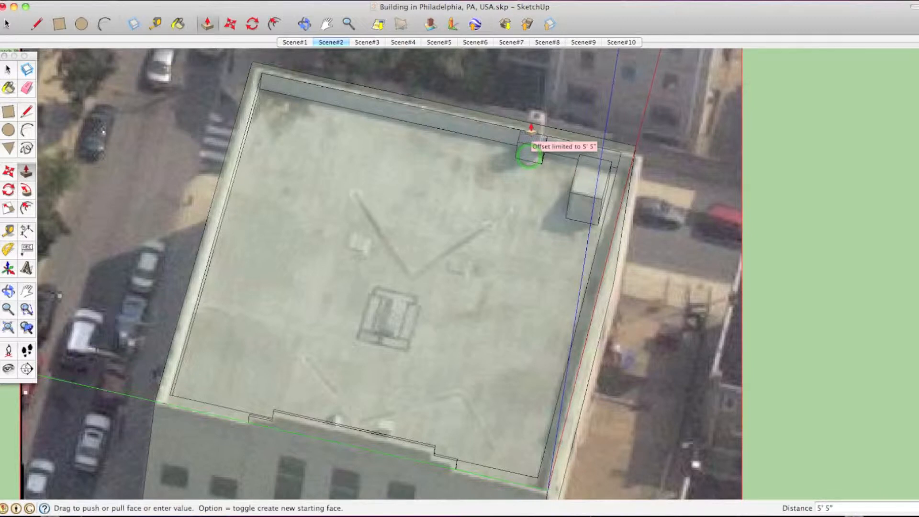
click(533, 122)
click(533, 123)
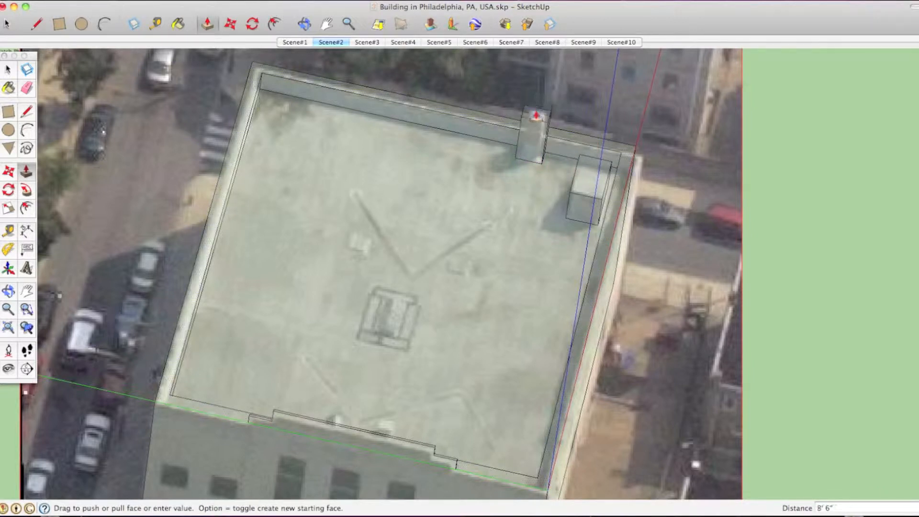
click(536, 116)
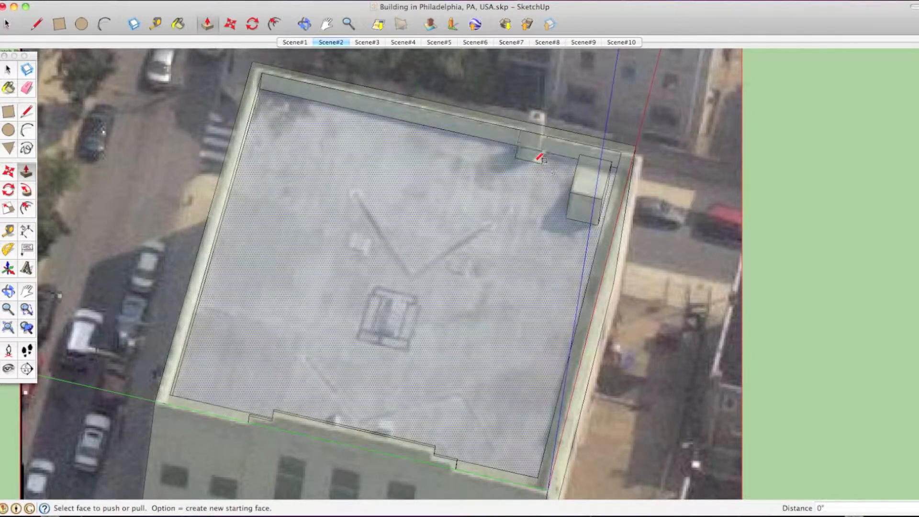
Draw a 4' 4" square against the back wall and pull it up to the chimney height in the photo
key(r)
click(525, 148)
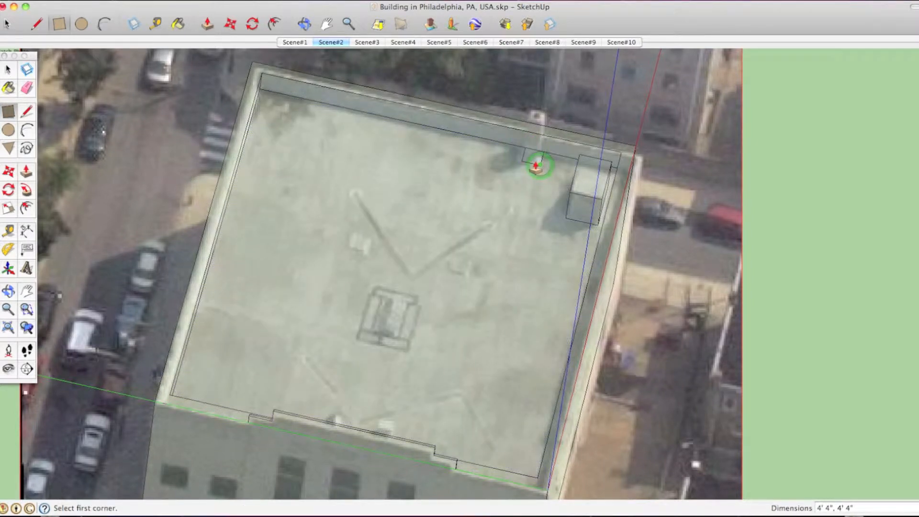
key(p)
click(536, 158)
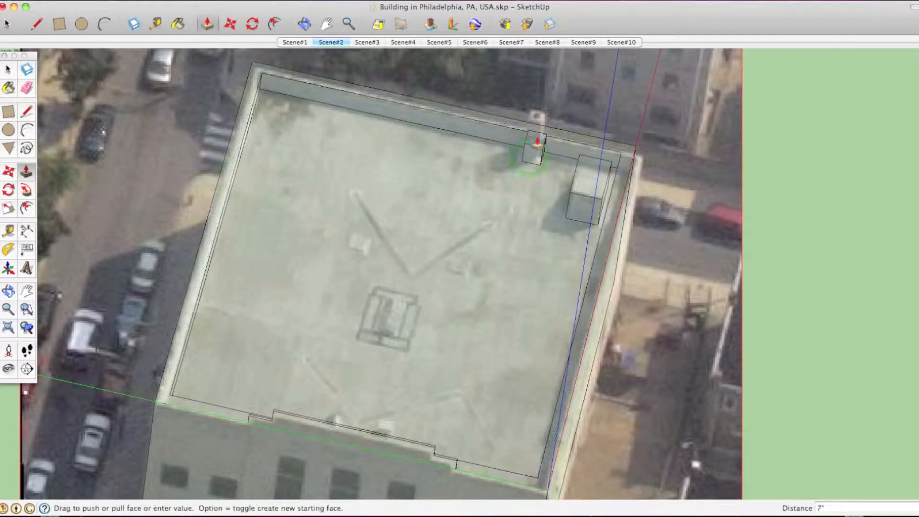
click(538, 118)
key(space)
middle_drag(610, 148, 426, 65)
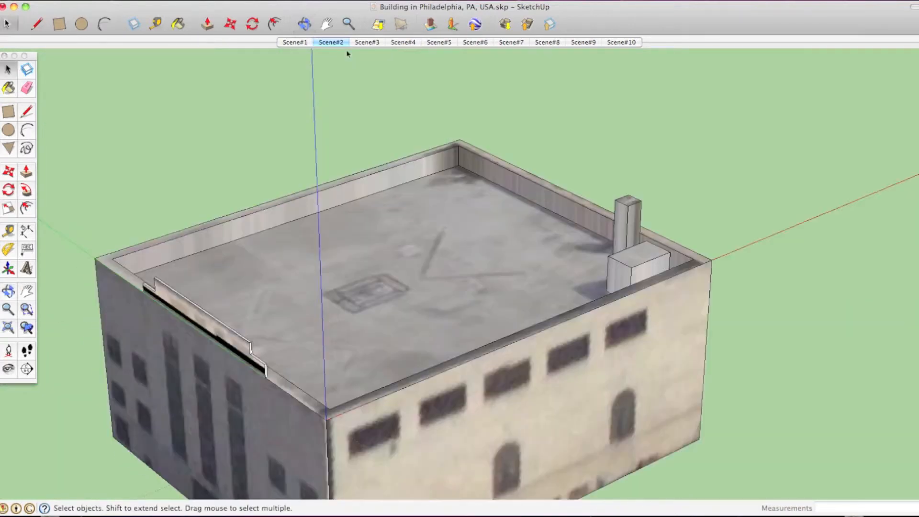
Select the visible faces of the chimney and rooftop box and project the Scene#2 photo onto them, overwriting existing materials
click(335, 42)
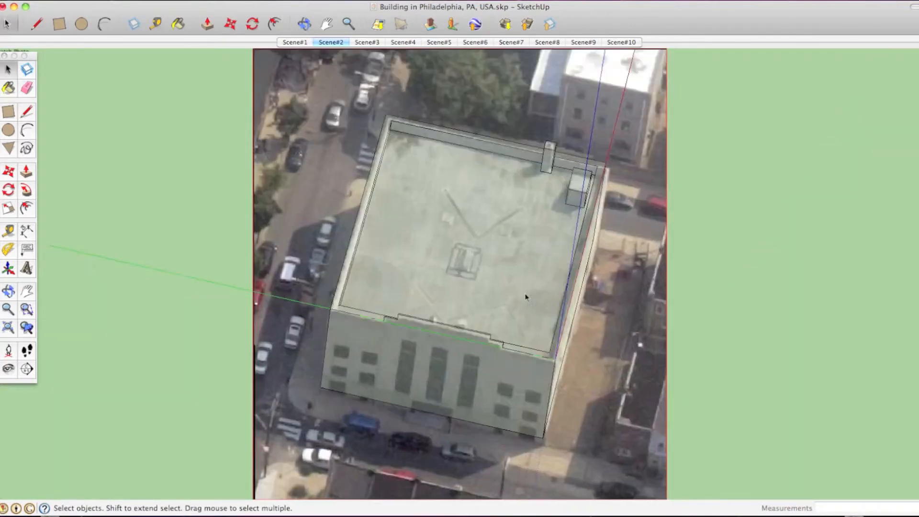
scroll(468, 274, up, 3)
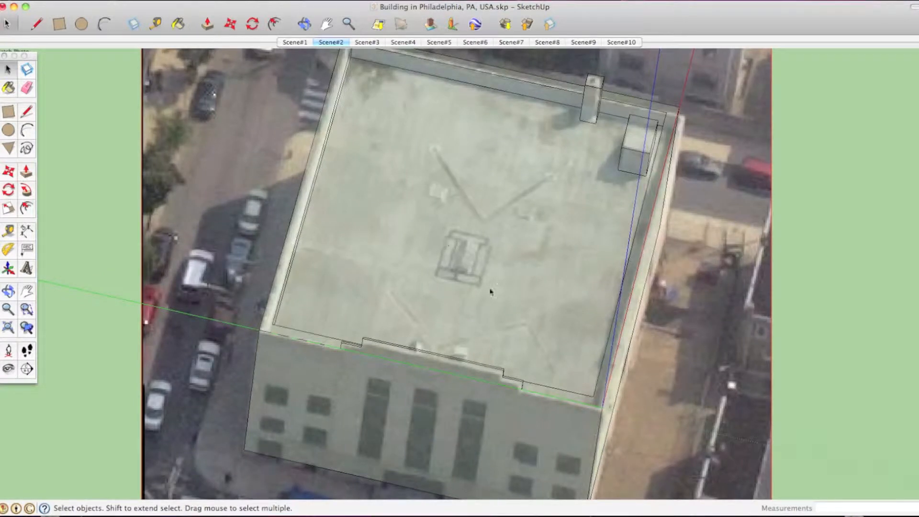
scroll(499, 308, down, 4)
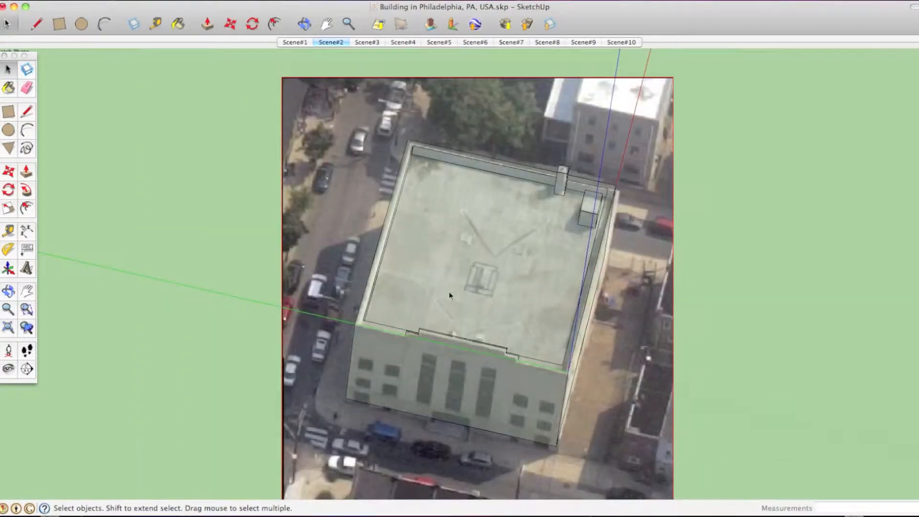
scroll(471, 356, up, 3)
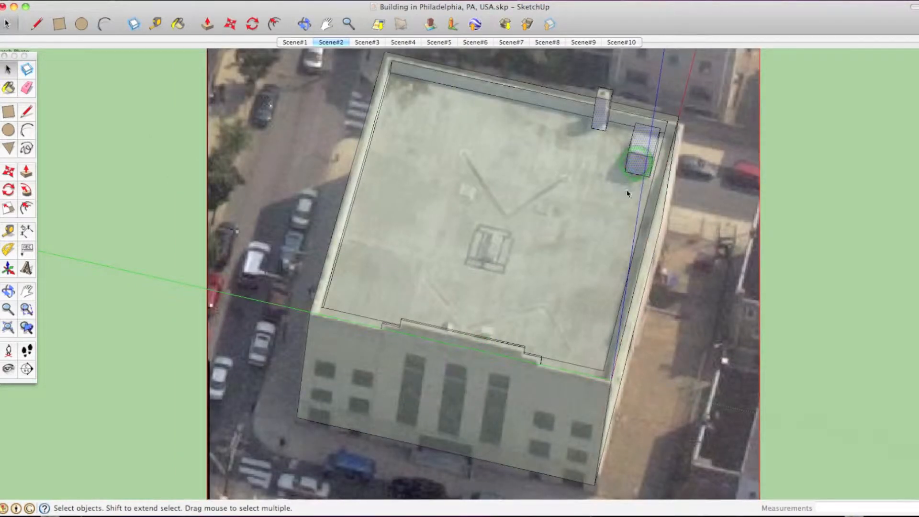
right_click(340, 42)
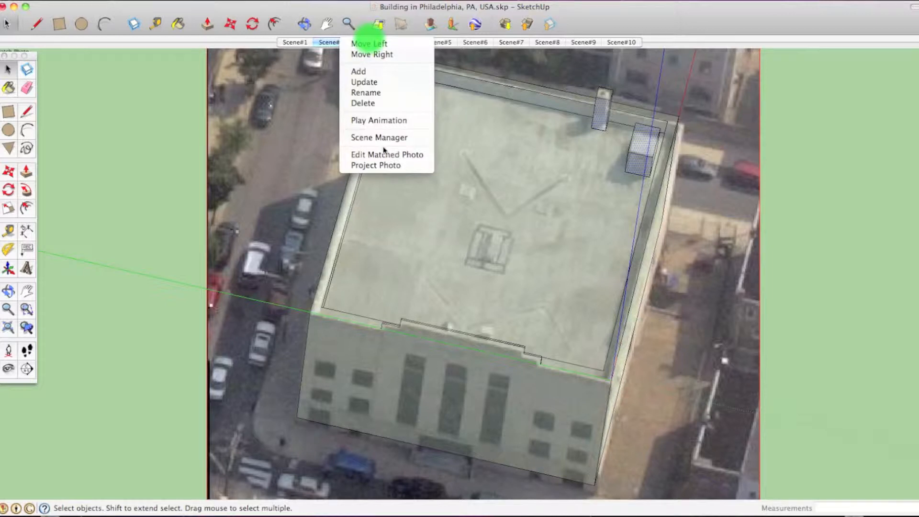
right_click(329, 41)
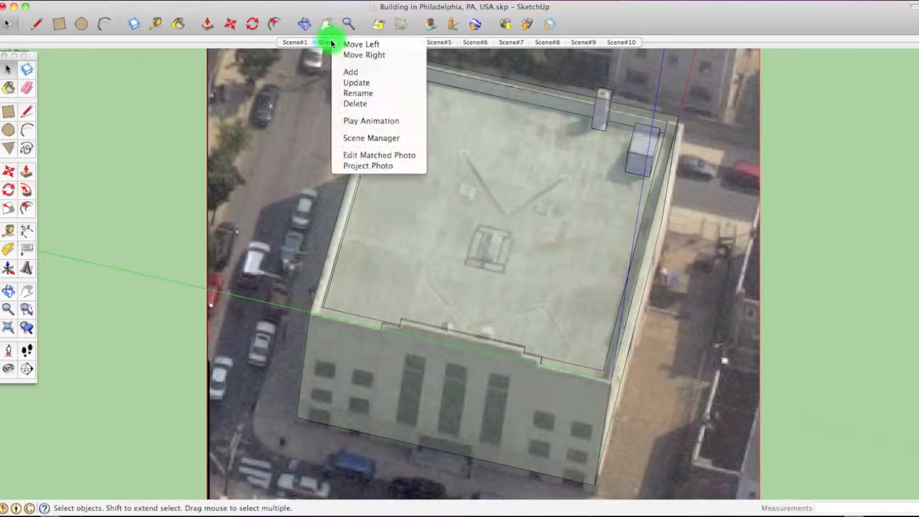
click(367, 166)
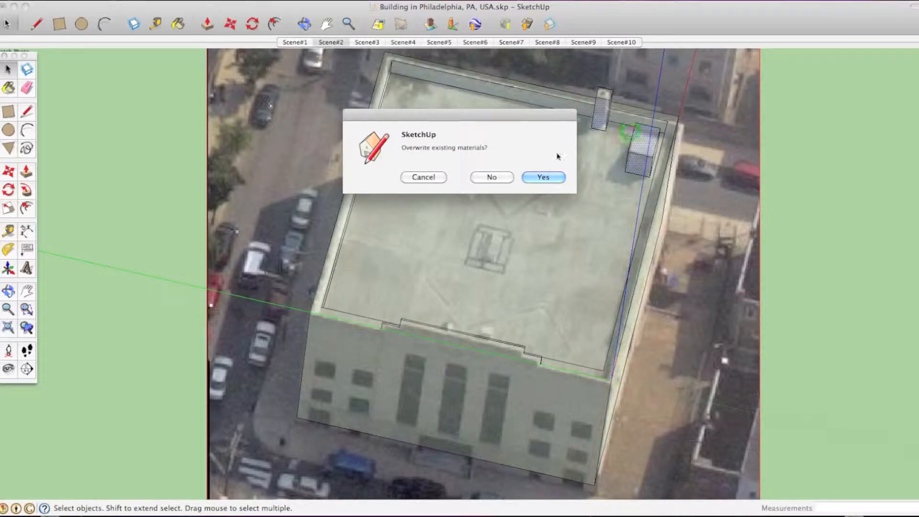
click(545, 178)
Examine the projected photo textures on the chimney and rooftop box from several angles
scroll(675, 138, up, 2)
middle_drag(676, 139, 740, 124)
scroll(662, 154, up, 2)
scroll(662, 155, up, 4)
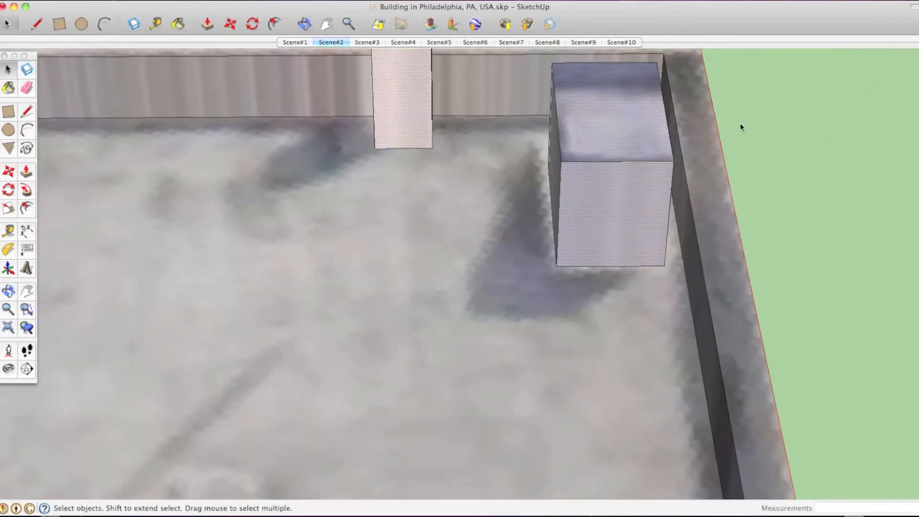
scroll(740, 124, down, 4)
scroll(556, 73, up, 4)
middle_drag(556, 74, 595, 131)
scroll(595, 131, down, 5)
click(732, 138)
middle_drag(732, 139, 649, 55)
scroll(638, 130, up, 6)
middle_drag(633, 171, 695, 189)
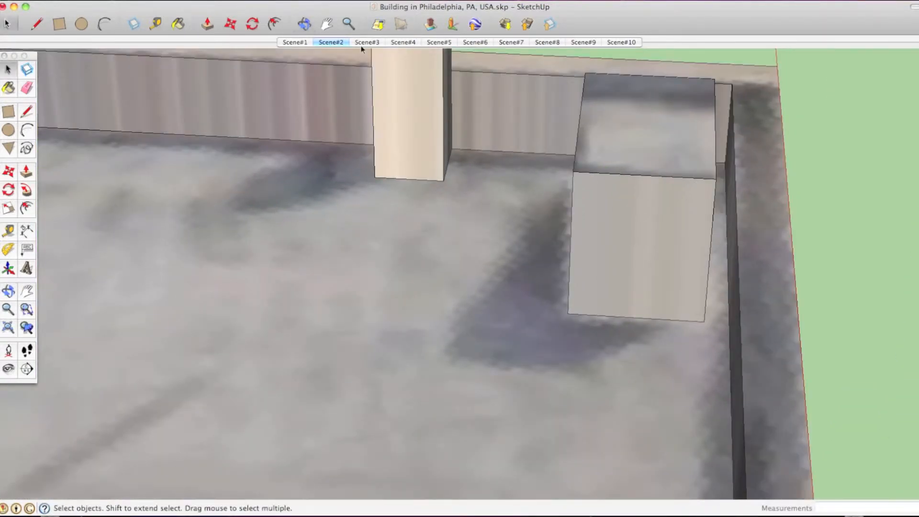
Project the Scene#2 photo onto the chimney's top face
click(330, 42)
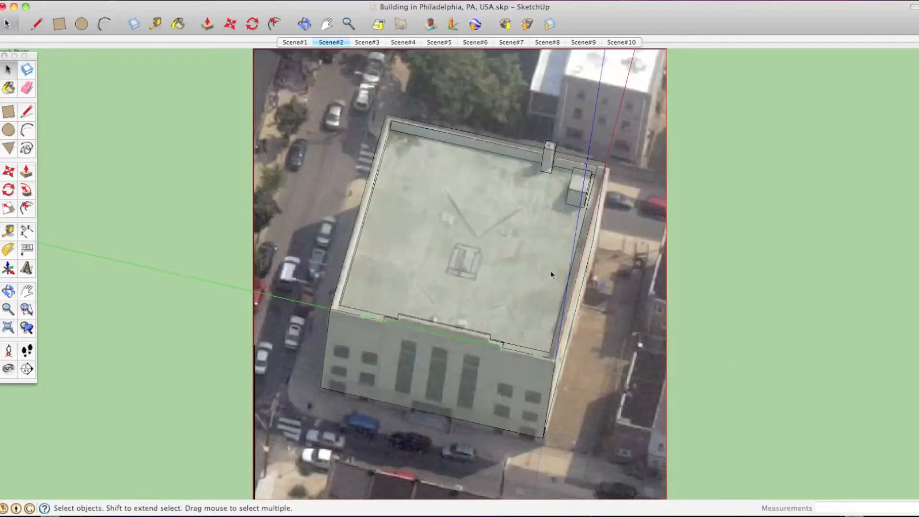
scroll(573, 185, up, 6)
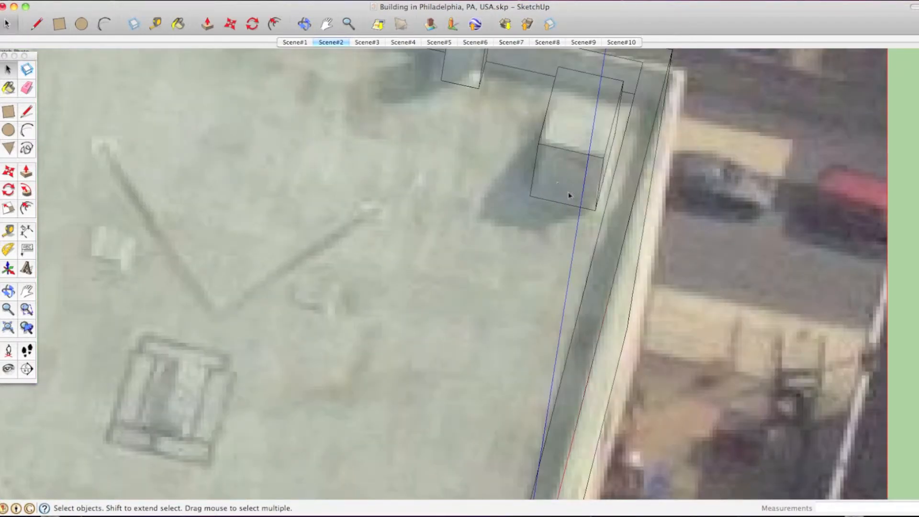
scroll(575, 117, down, 5)
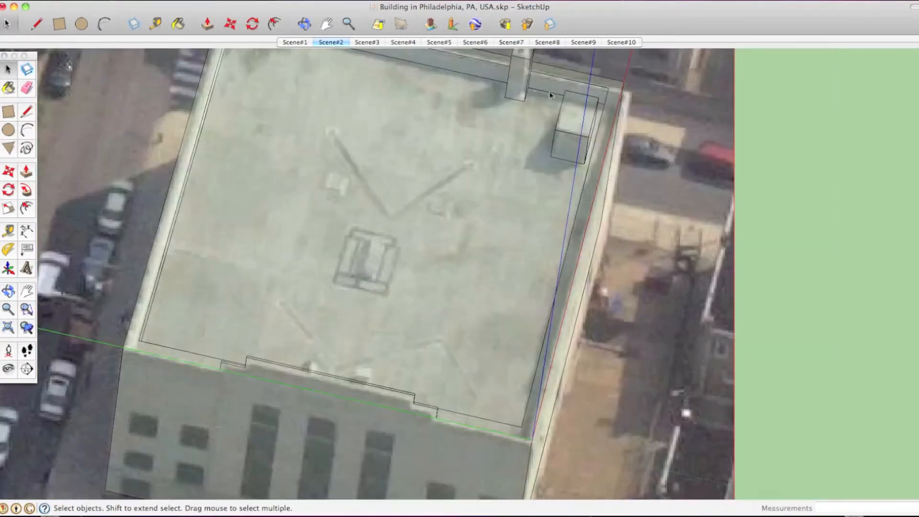
scroll(533, 67, up, 5)
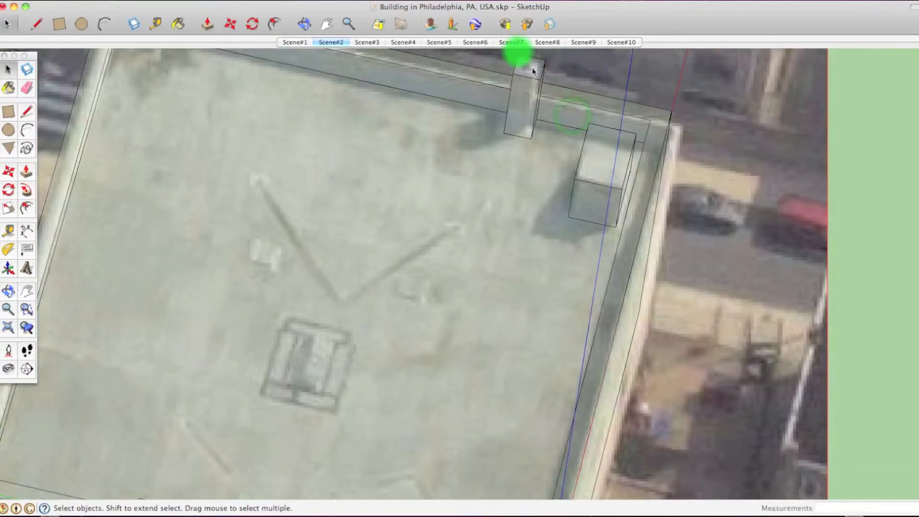
right_click(534, 71)
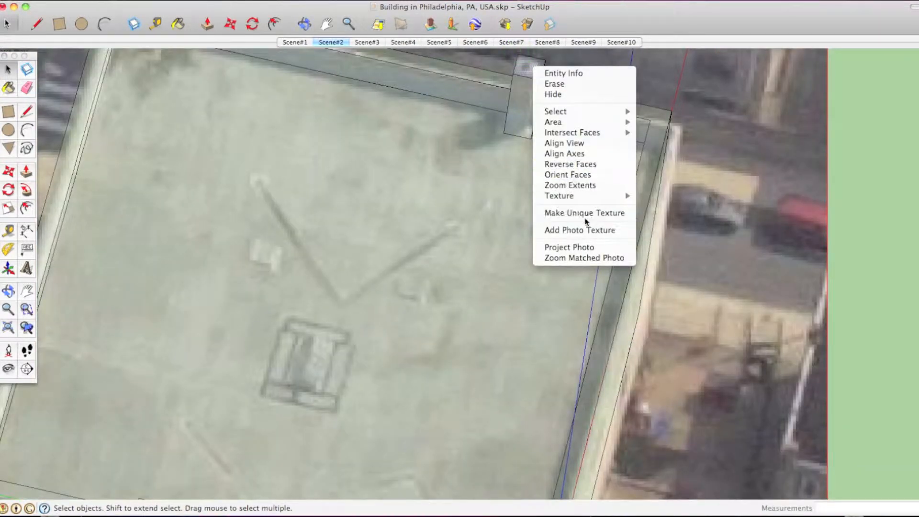
click(588, 249)
click(528, 178)
scroll(542, 87, down, 5)
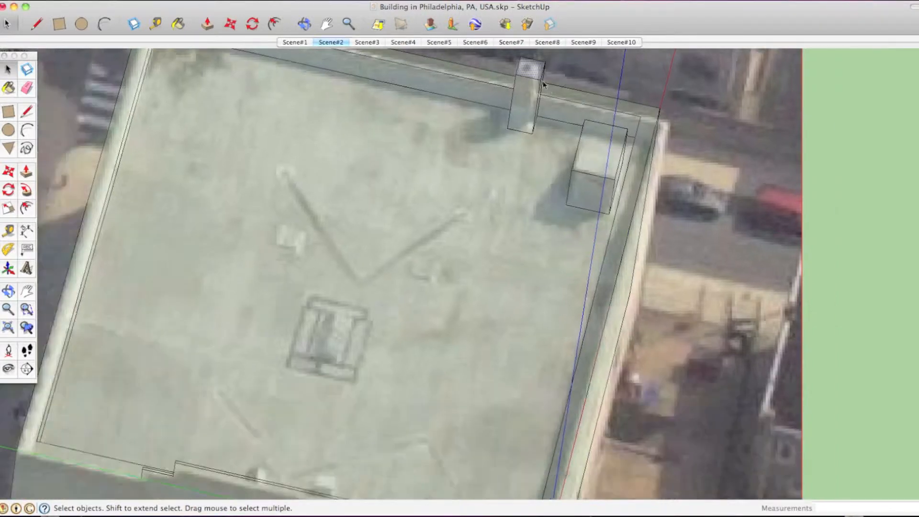
middle_drag(542, 87, 530, 76)
scroll(542, 87, up, 8)
middle_drag(606, 108, 601, 175)
scroll(578, 187, down, 3)
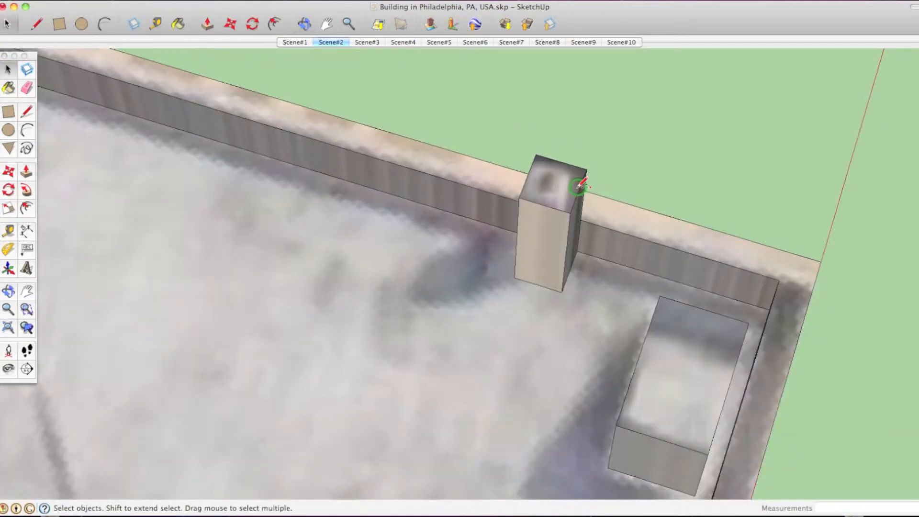
key(a)
click(574, 211)
scroll(577, 204, up, 3)
scroll(578, 204, up, 2)
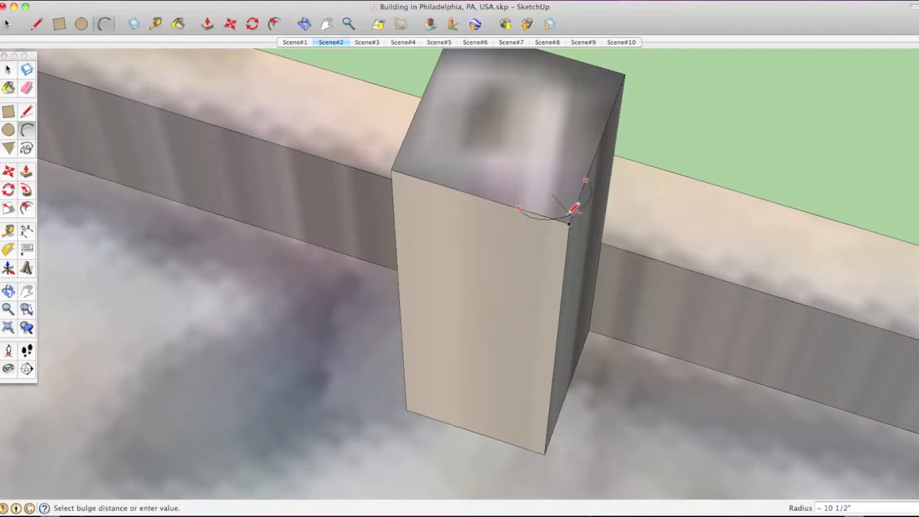
key(Escape)
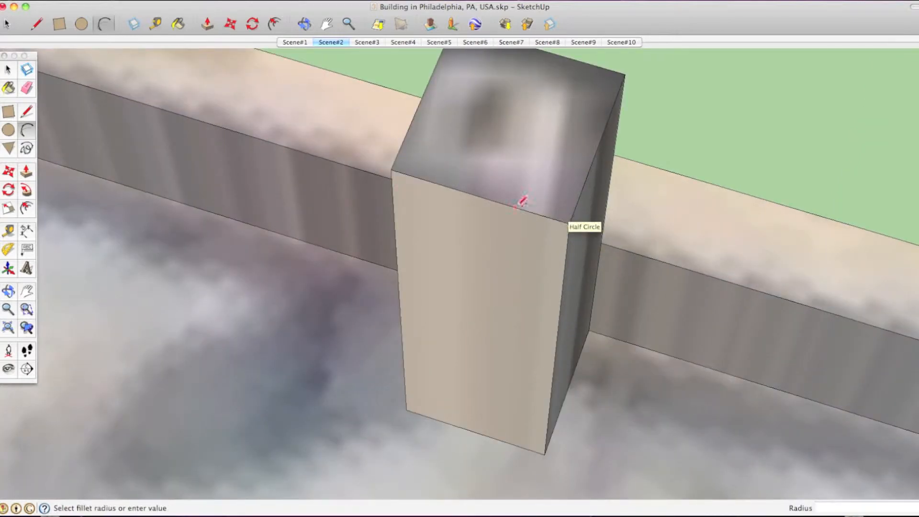
Try rounding the chimney's corner with an arc about 1' 10 1/2" long and 3 1/2" bulge, pushing the corner piece down about 13' 7"
click(505, 204)
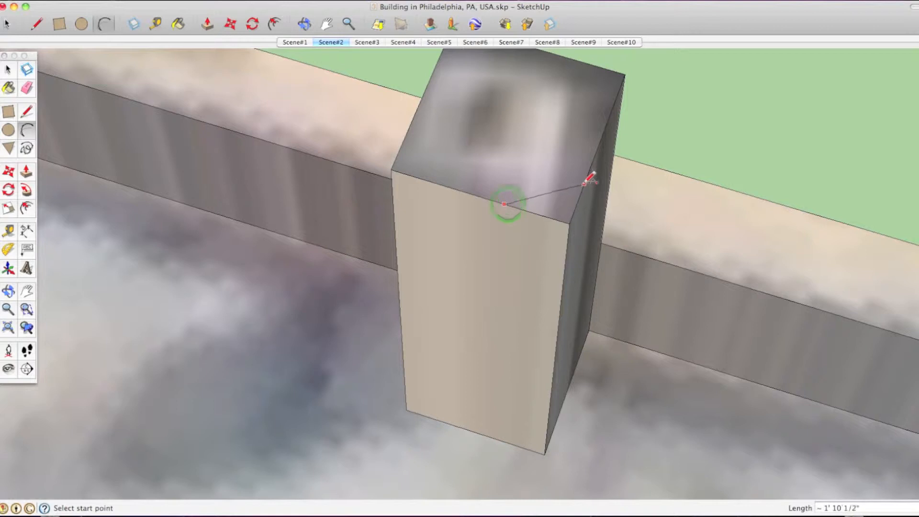
click(585, 182)
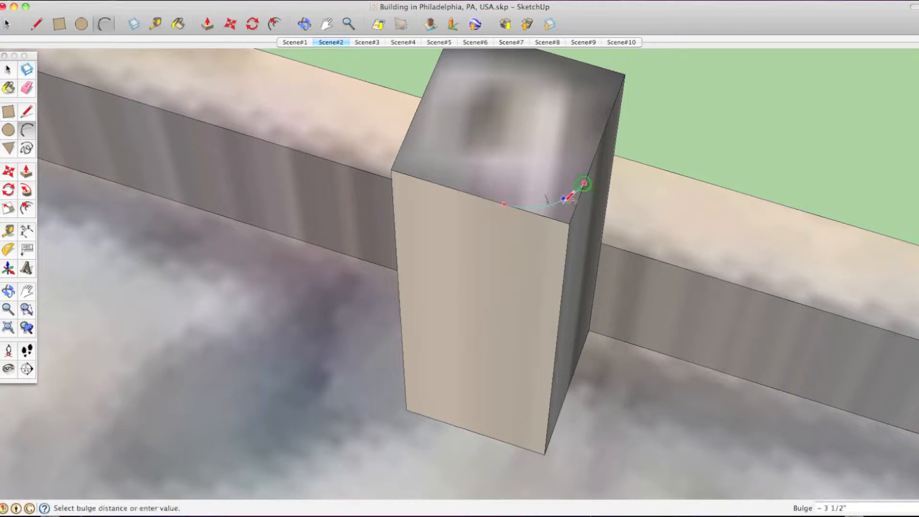
click(569, 202)
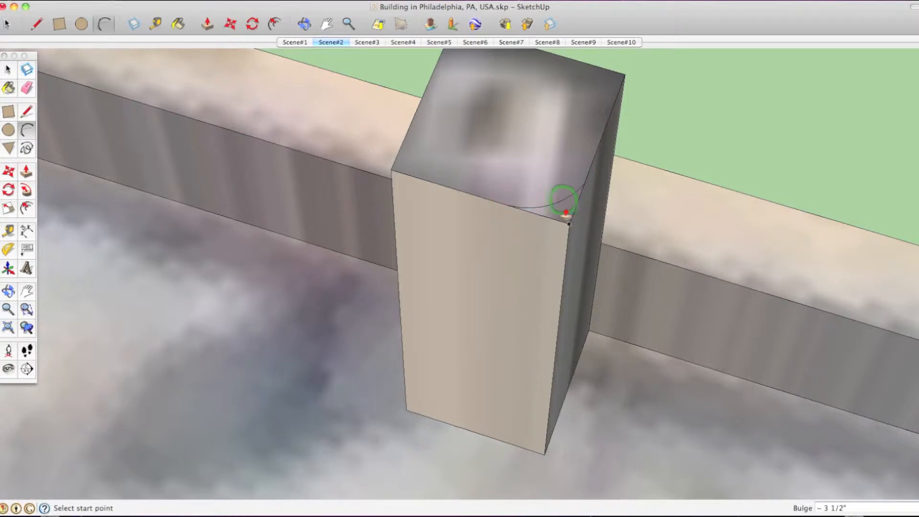
key(p)
drag(565, 201, 568, 432)
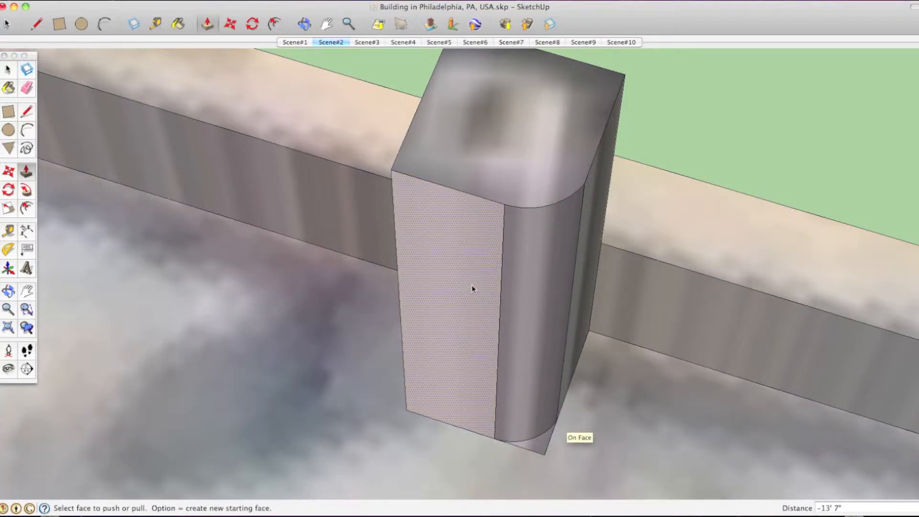
middle_drag(483, 249, 540, 211)
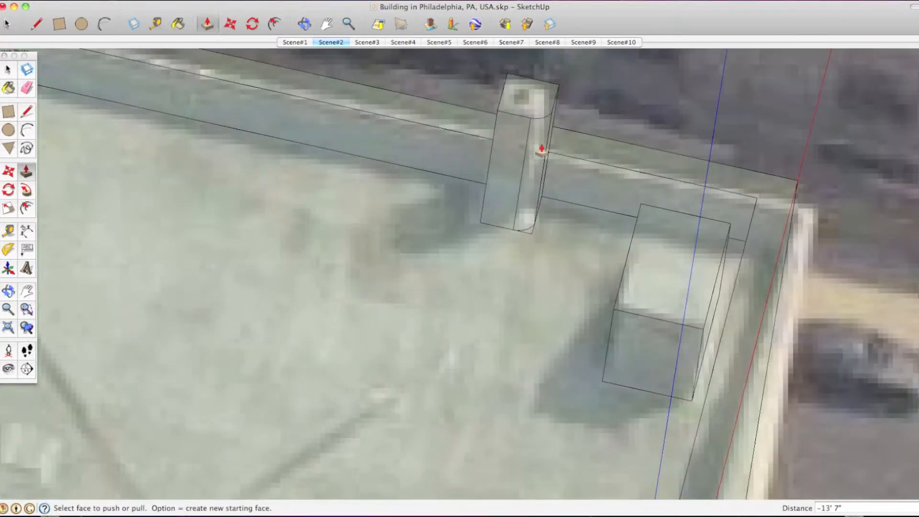
click(542, 149)
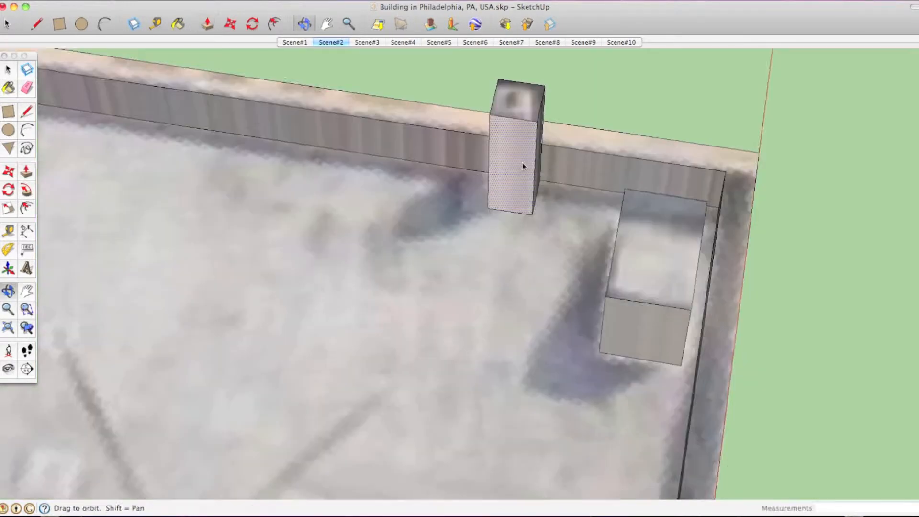
Examine the back faces of the chimney and rooftop box from outside the building and check the Scene#3 photo
scroll(523, 160, down, 5)
middle_drag(524, 157, 106, 93)
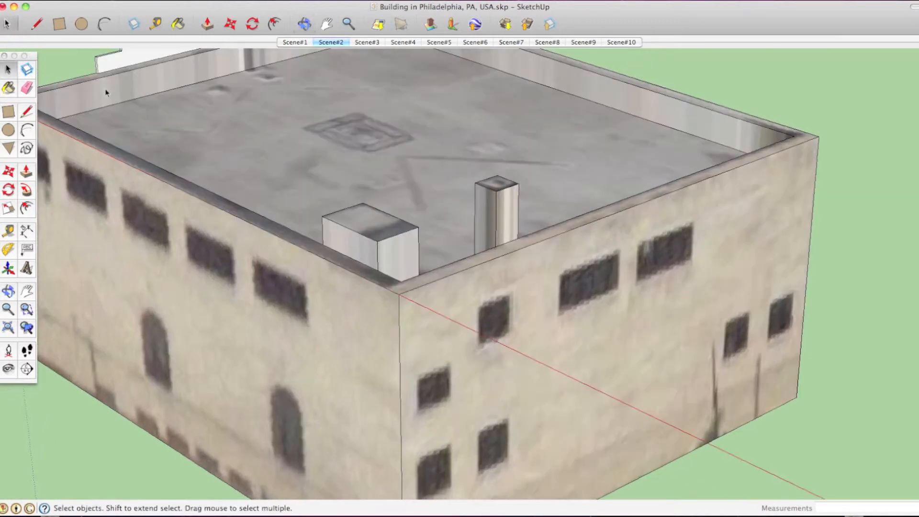
middle_drag(327, 238, 914, 191)
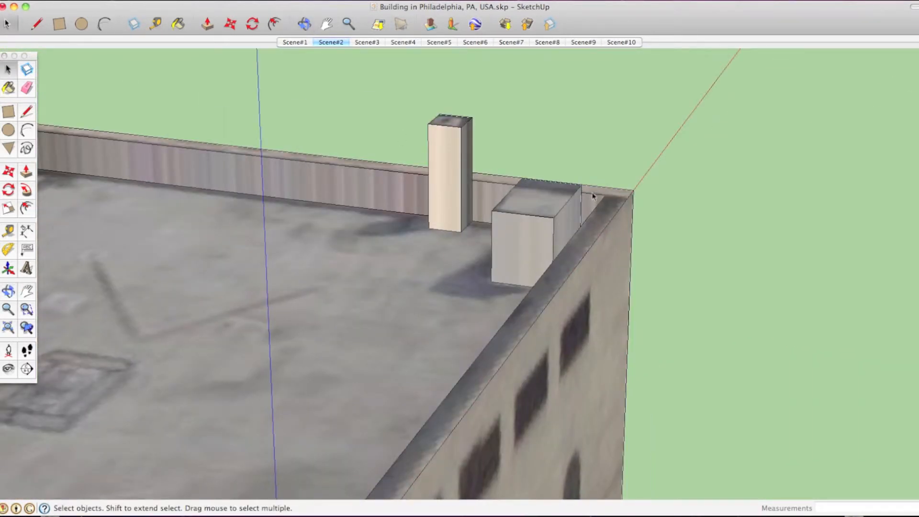
middle_drag(592, 197, 115, 261)
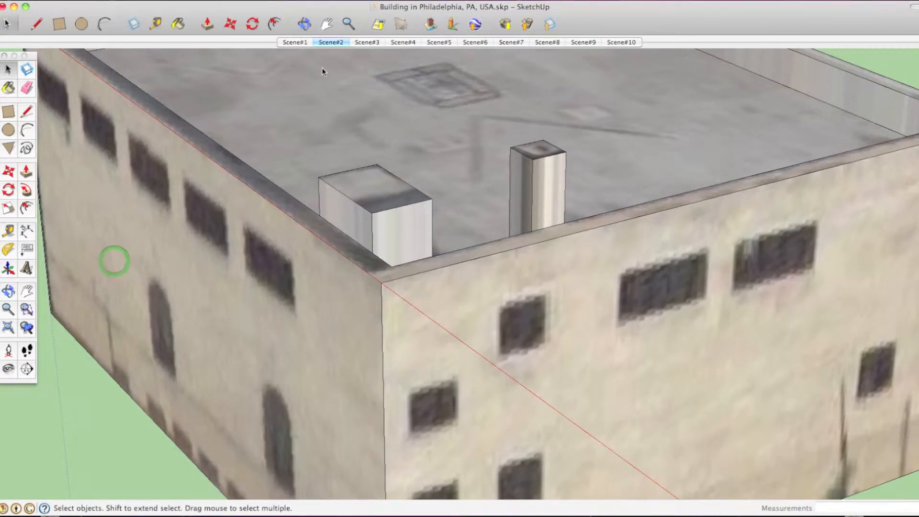
click(371, 42)
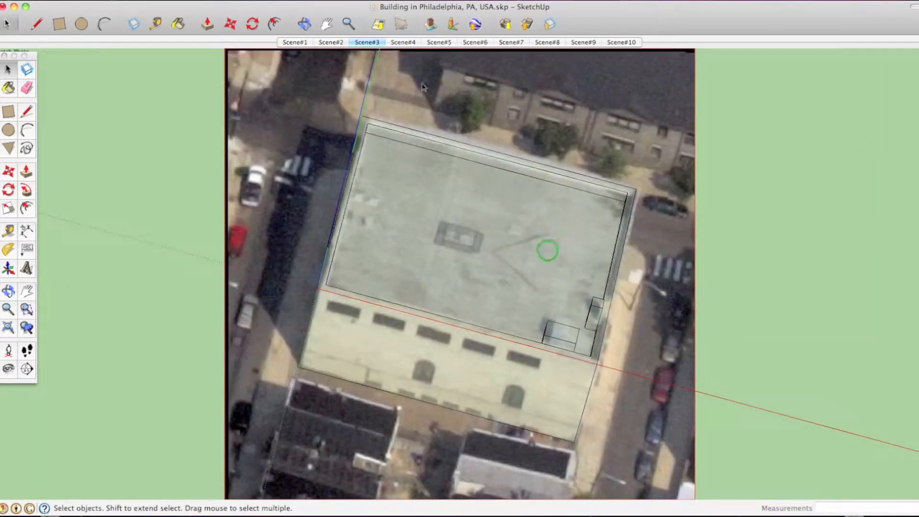
Select the back faces of the rooftop box and chimney and project the Scene#4 photo onto them, trimming partially visible faces
click(403, 42)
scroll(407, 269, up, 10)
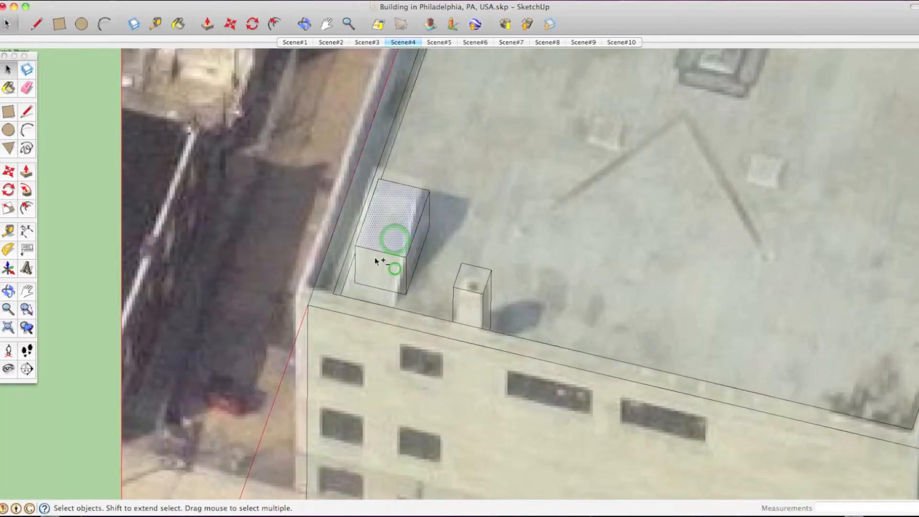
click(376, 259)
shift+click(471, 308)
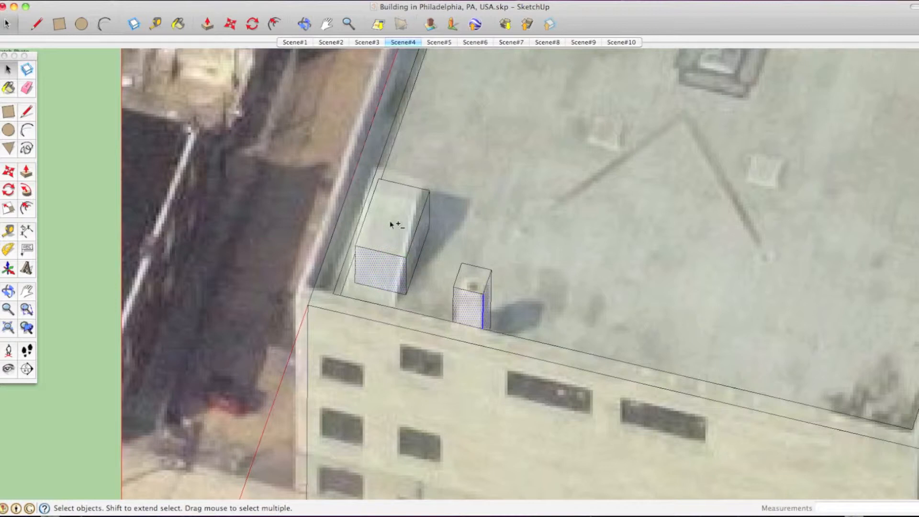
scroll(475, 308, up, 1)
middle_drag(475, 308, 447, 246)
scroll(447, 246, up, 1)
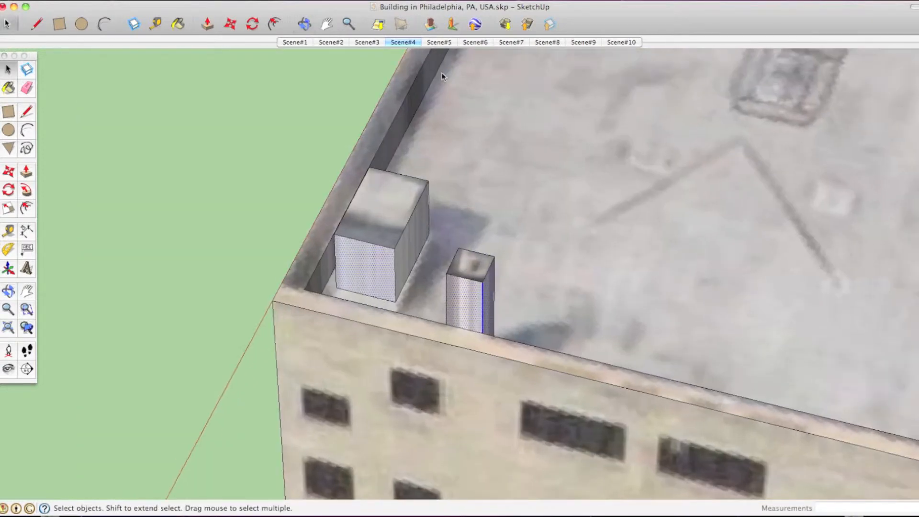
click(415, 42)
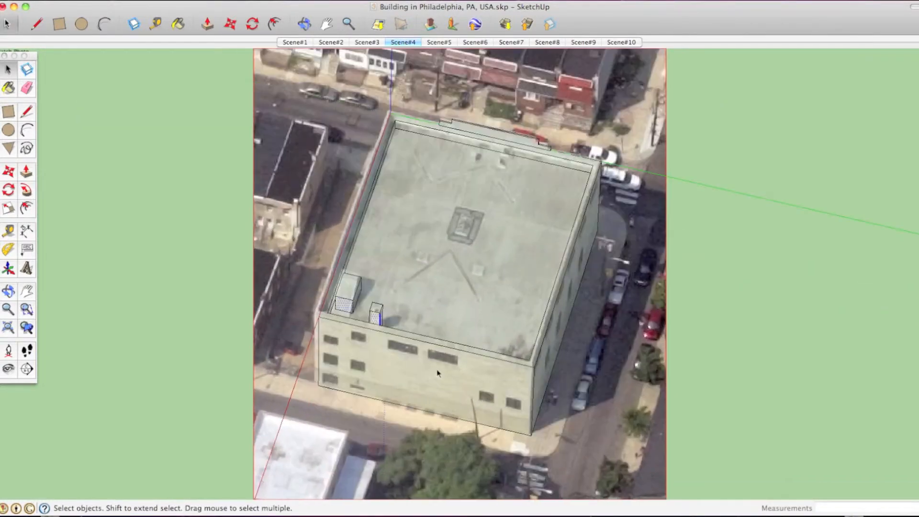
scroll(374, 335, up, 5)
right_click(403, 42)
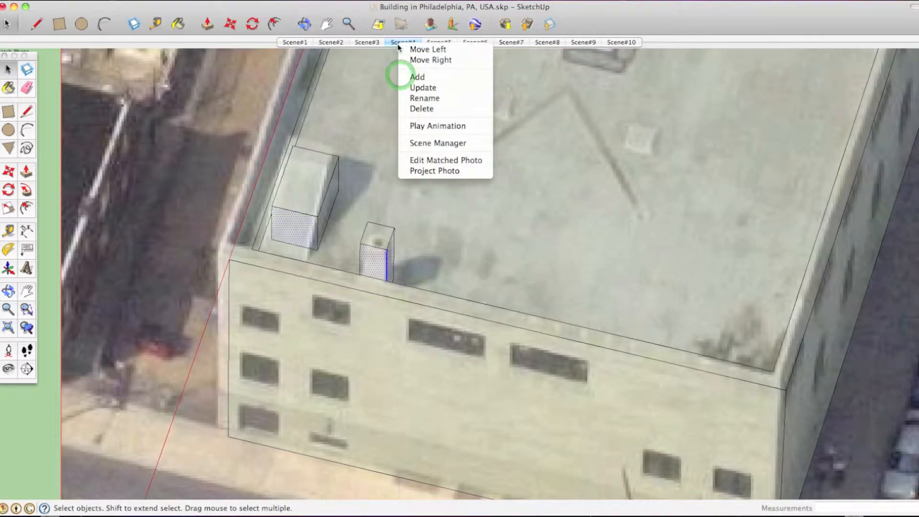
click(421, 170)
key(Return)
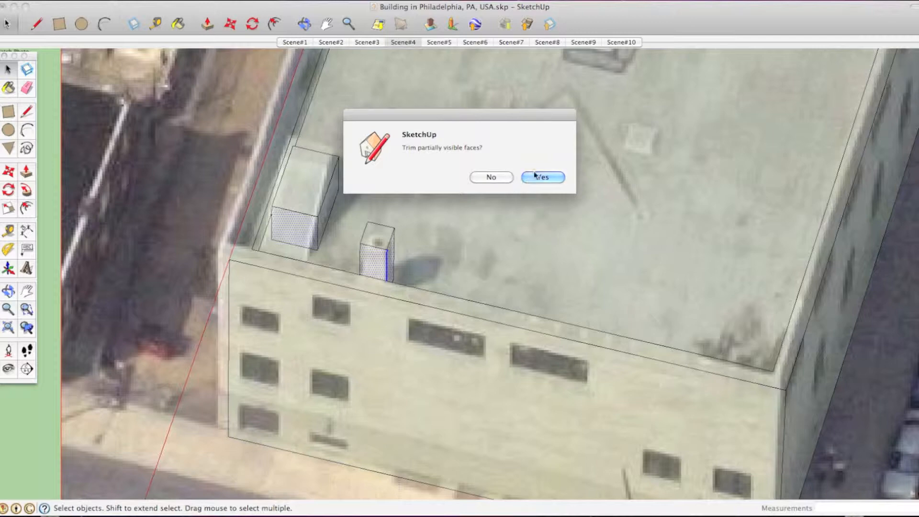
click(537, 176)
Examine the textures on all sides of the chimney and rooftop box from around the building
middle_drag(524, 222, 334, 129)
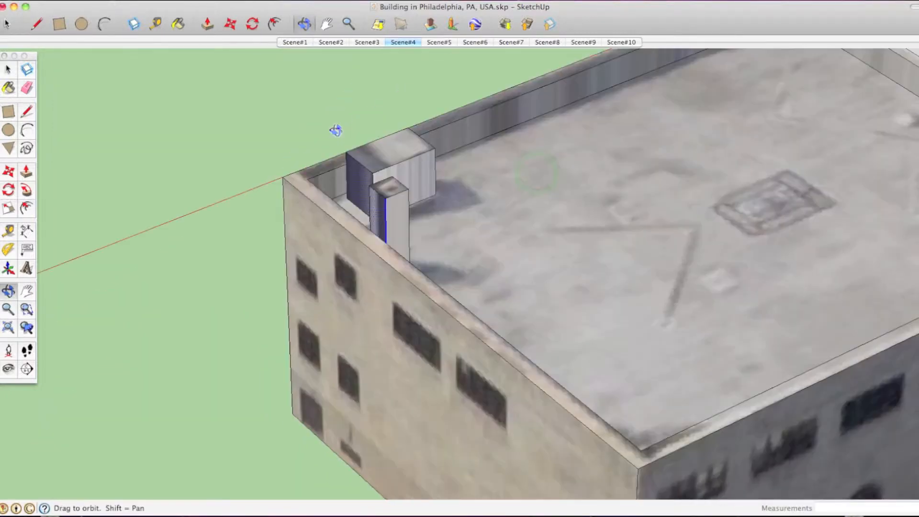
middle_drag(337, 177, 420, 152)
middle_drag(308, 166, 382, 286)
scroll(478, 255, up, 5)
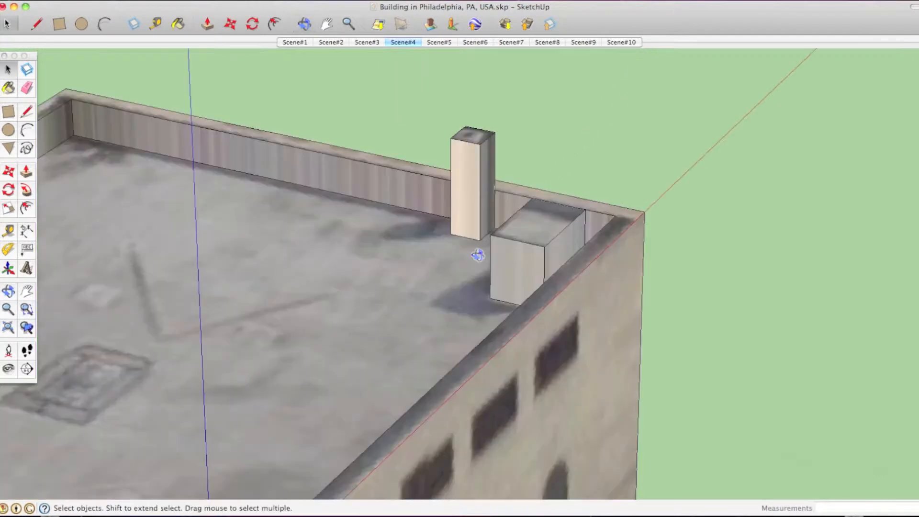
middle_drag(478, 255, 186, 182)
scroll(522, 255, down, 3)
scroll(263, 213, down, 2)
middle_drag(263, 213, 261, 242)
middle_drag(327, 183, 523, 232)
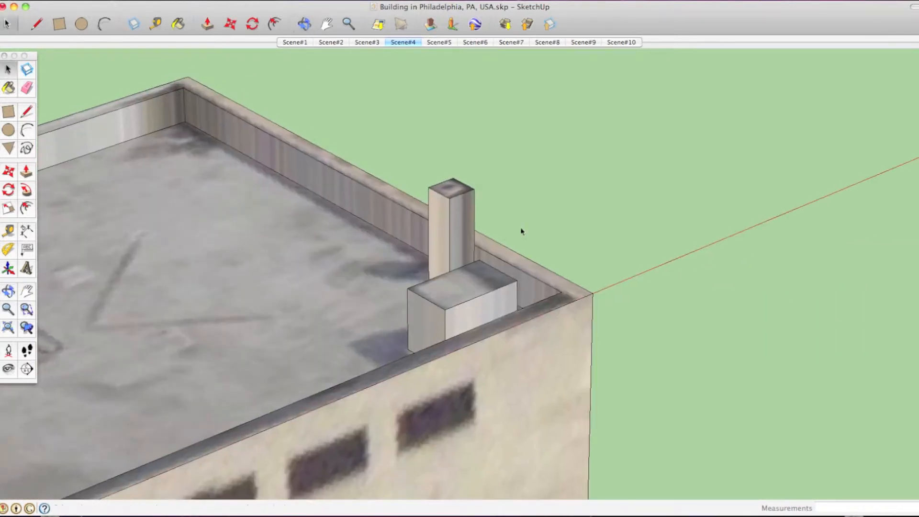
Paint the chimney's side faces with the yellow-tan brick material from the Brick and Cladding library
key(b)
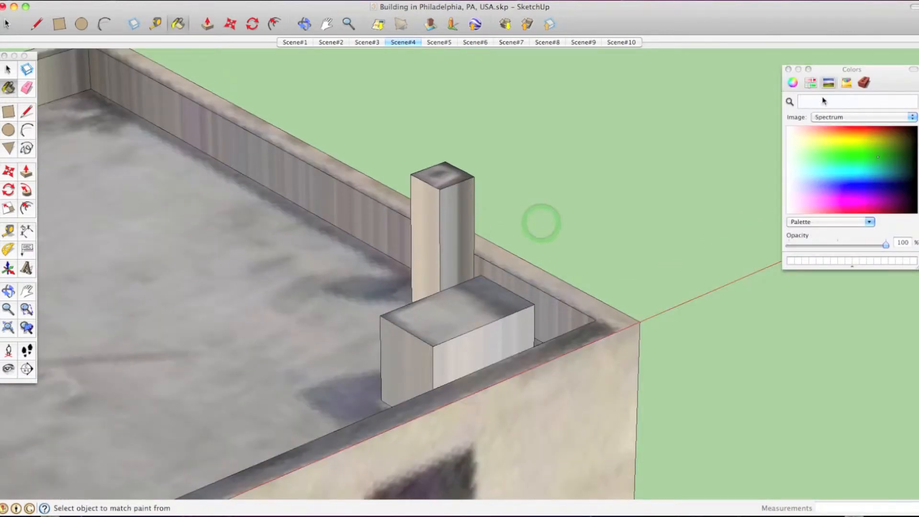
click(865, 84)
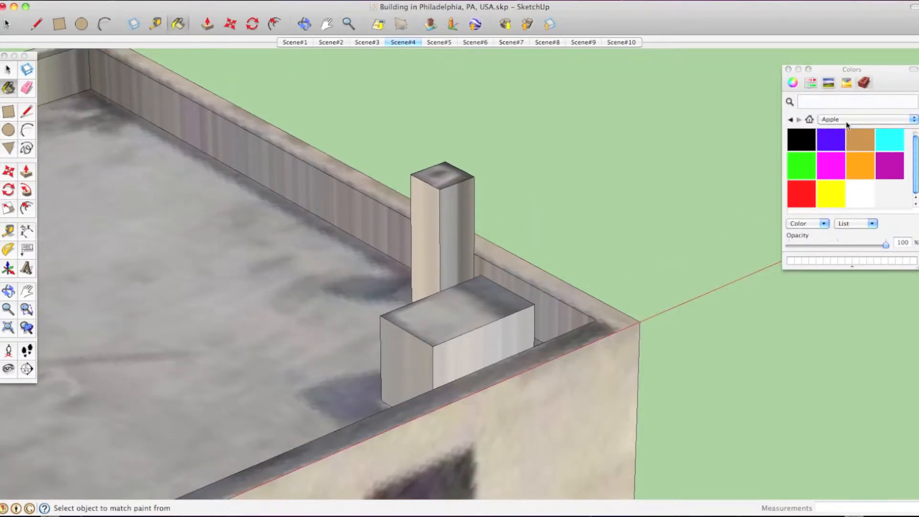
click(846, 120)
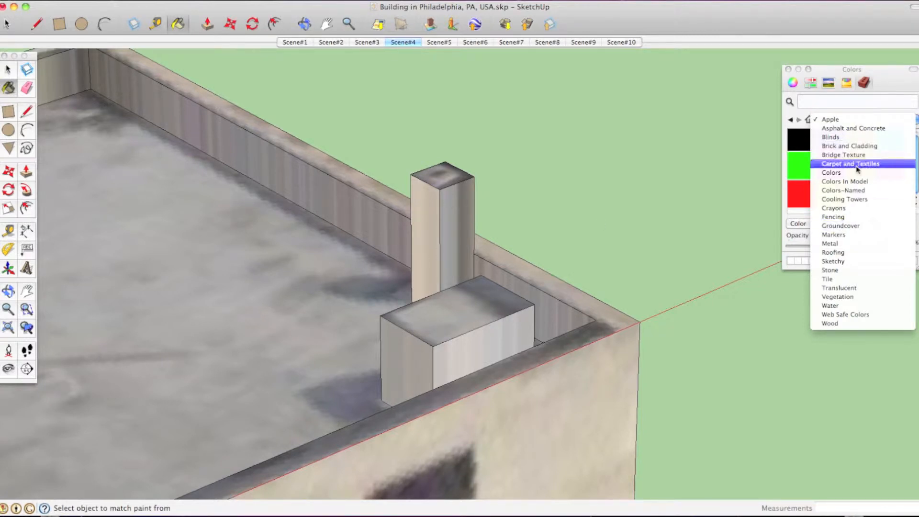
click(857, 147)
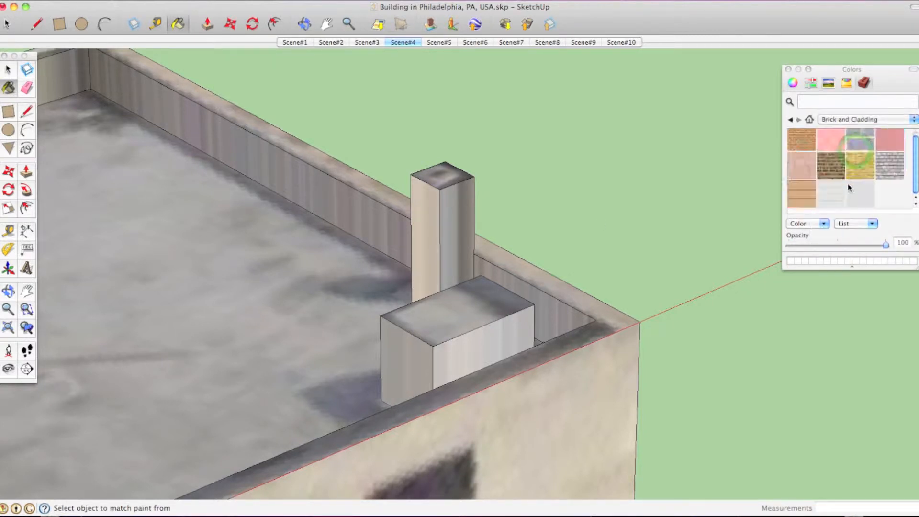
click(860, 167)
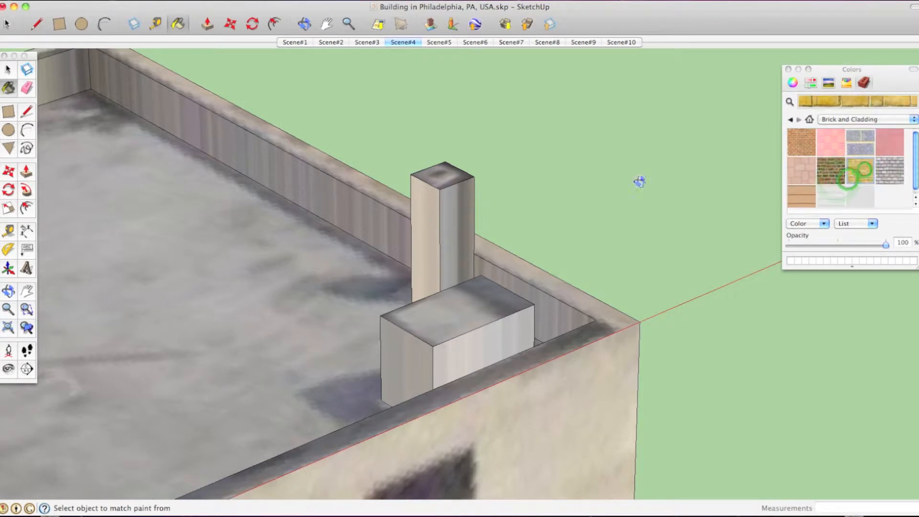
click(458, 211)
click(419, 219)
mouse_move(419, 219)
middle_down()
mouse_move(509, 197)
mouse_move(874, 181)
middle_up()
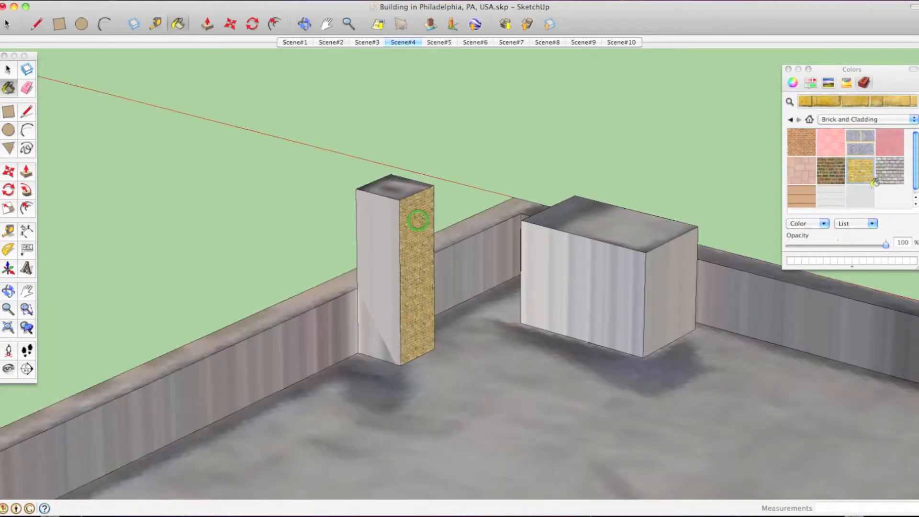
click(387, 223)
middle_drag(390, 217, 540, 225)
scroll(465, 251, up, 2)
mouse_move(463, 250)
middle_down()
mouse_move(426, 239)
mouse_move(549, 244)
middle_up()
key(space)
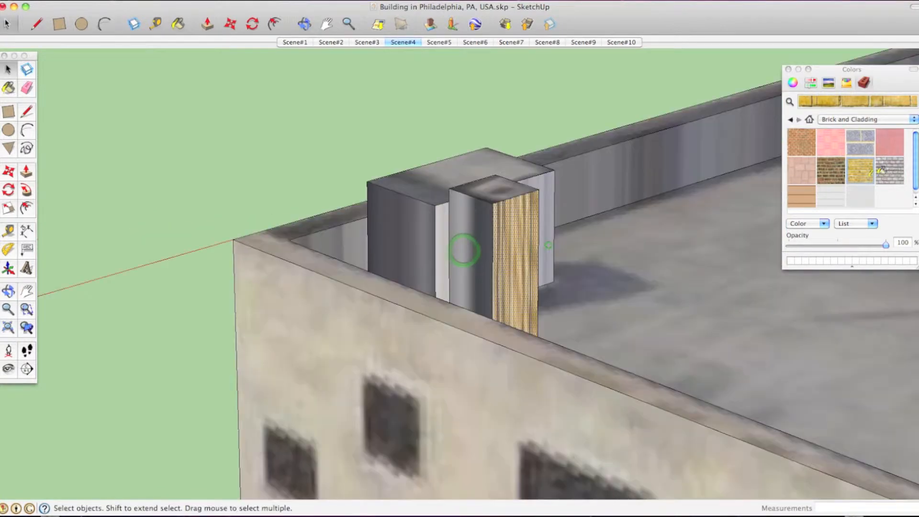
Paint the chimney's remaining side faces with the yellow-tan brick so that it covers all four sides
click(872, 174)
click(461, 255)
click(503, 263)
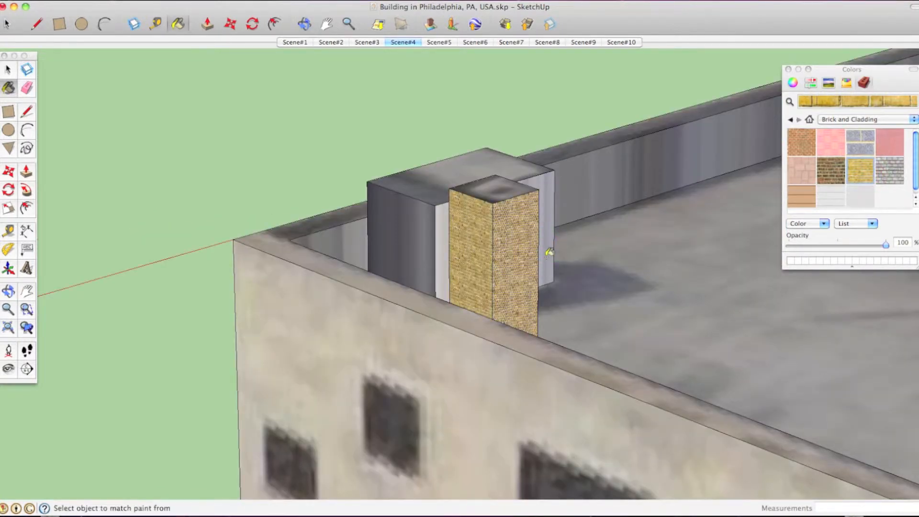
middle_drag(549, 254, 372, 260)
scroll(372, 260, down, 3)
middle_drag(414, 312, 332, 310)
scroll(358, 310, up, 3)
click(429, 314)
click(424, 309)
middle_drag(447, 303, 432, 297)
key(space)
mouse_move(511, 226)
middle_down()
mouse_move(398, 240)
mouse_move(312, 236)
middle_up()
scroll(312, 237, down, 3)
Place a guide line through the middle of the chimney's top face, 2' 1 1/2" from its edge
middle_drag(341, 92, 397, 189)
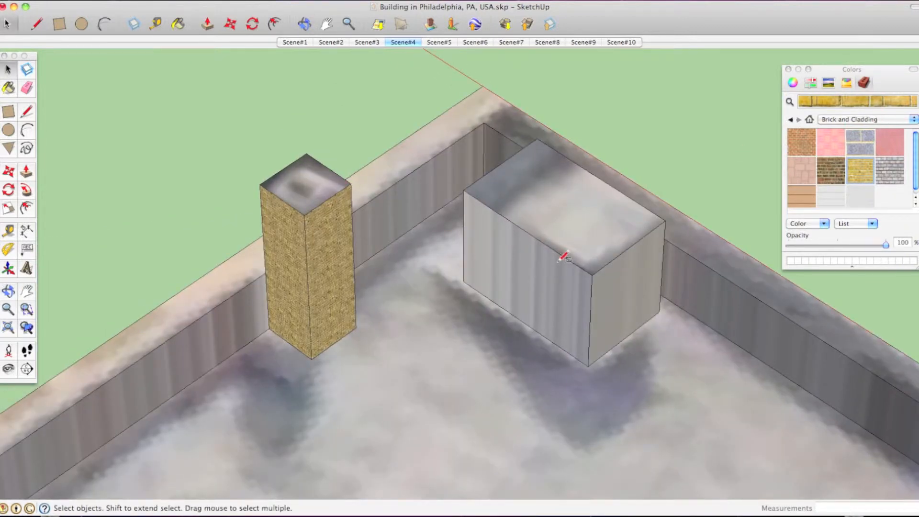
key(r)
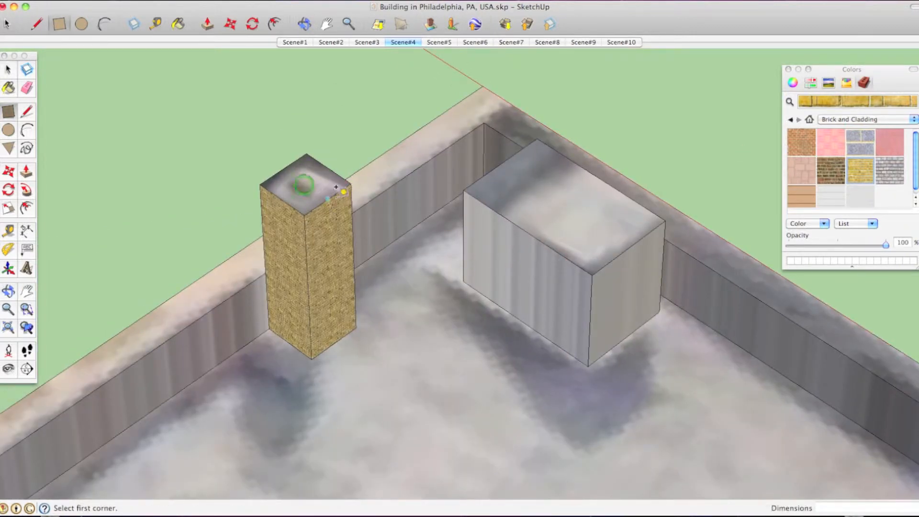
key(t)
click(289, 160)
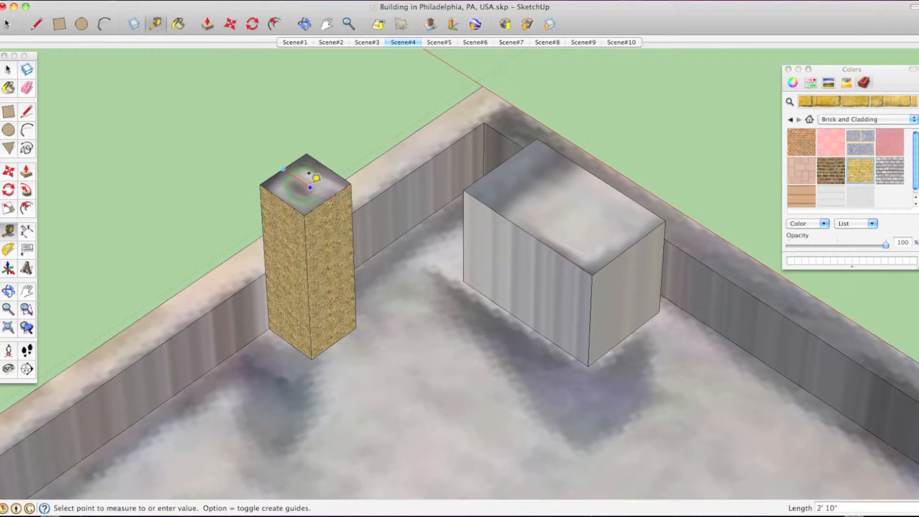
click(327, 159)
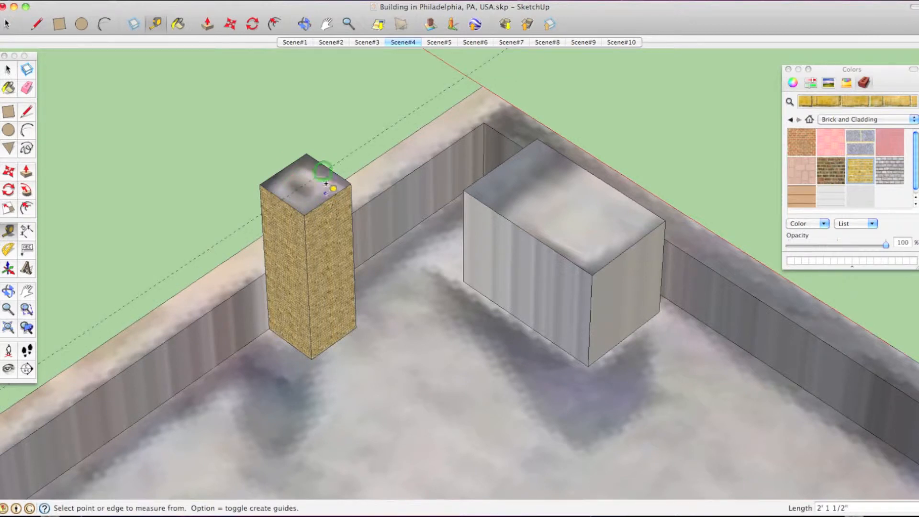
click(323, 161)
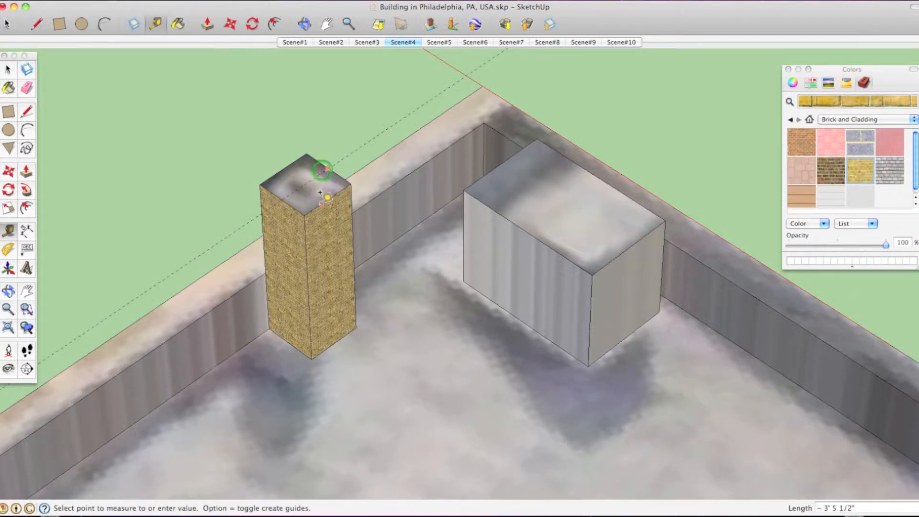
click(304, 174)
Draw a circle at the centre of the chimney's top face and pull it upward into a round flue
middle_drag(305, 180, 371, 208)
scroll(320, 207, up, 2)
key(l)
key(c)
click(314, 221)
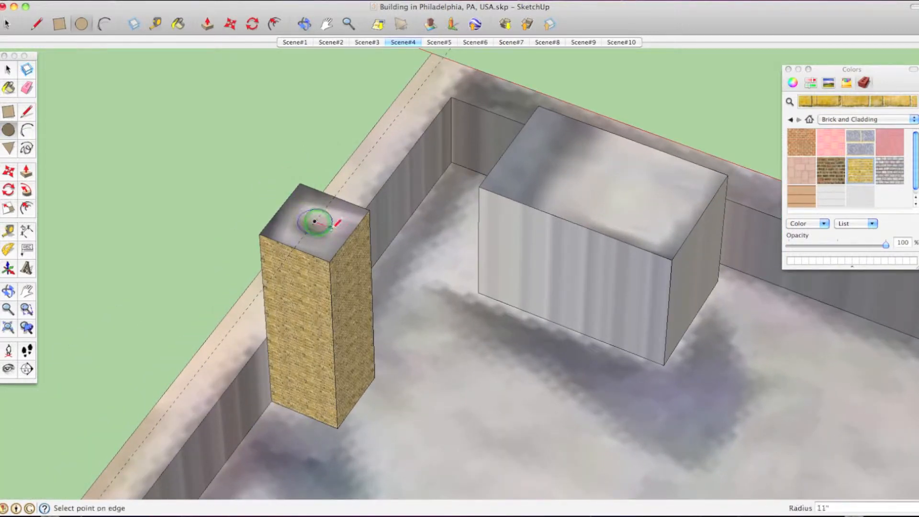
click(339, 234)
key(p)
click(318, 215)
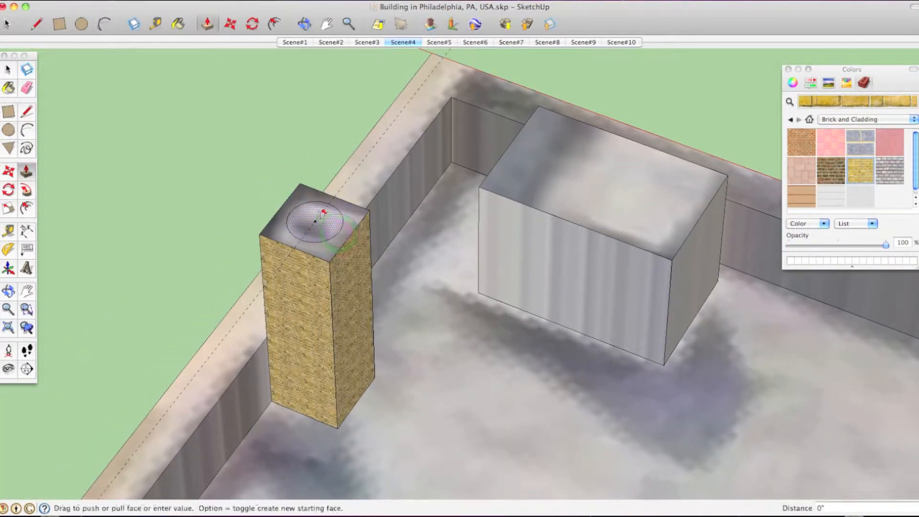
click(320, 192)
Offset the flue's top circle inward to form a rim and push the inner face down 7"
key(f)
click(316, 193)
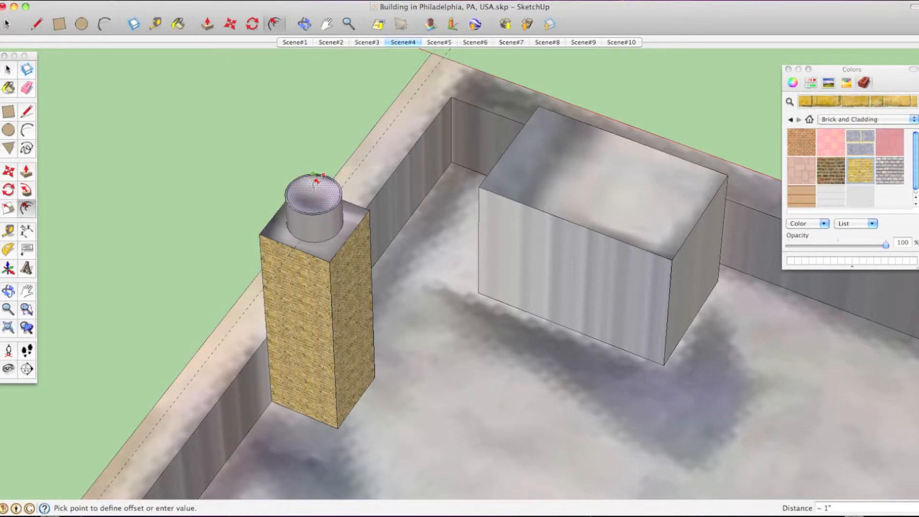
click(309, 189)
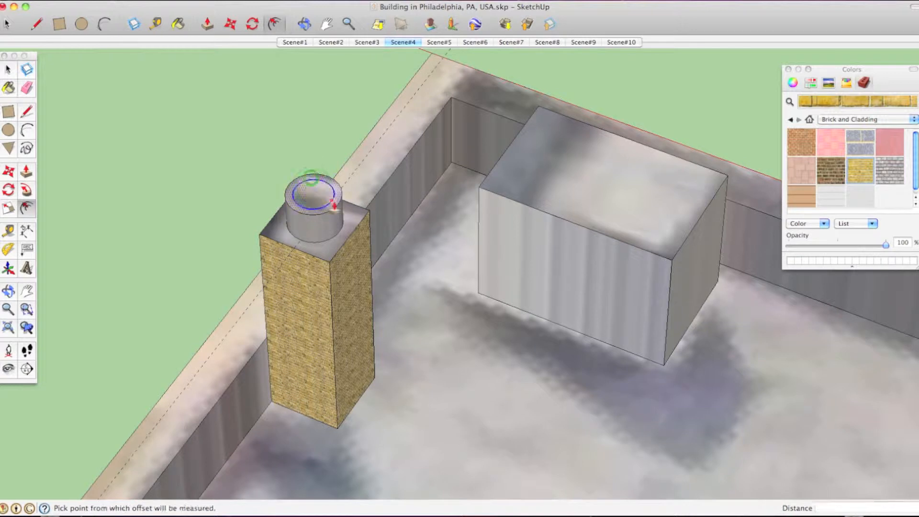
key(p)
drag(327, 201, 328, 206)
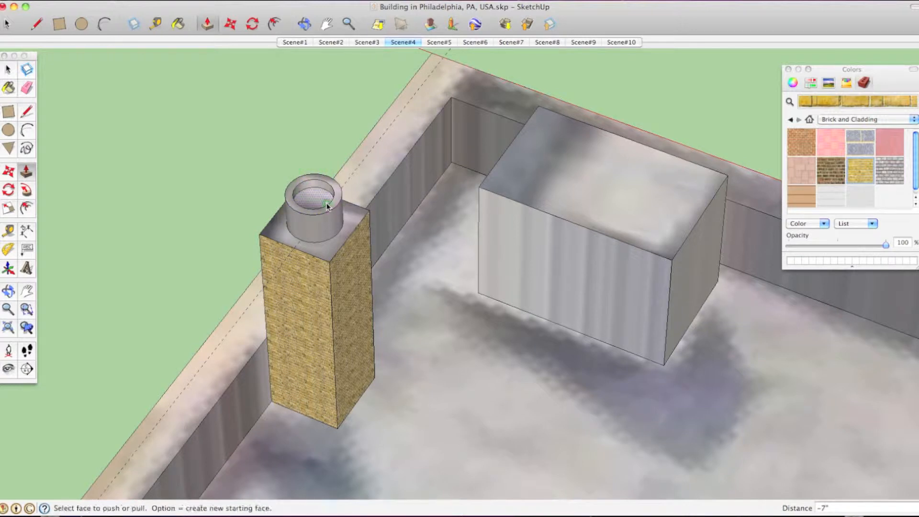
Paint the recessed face inside the flue black using the Apple color library
click(833, 119)
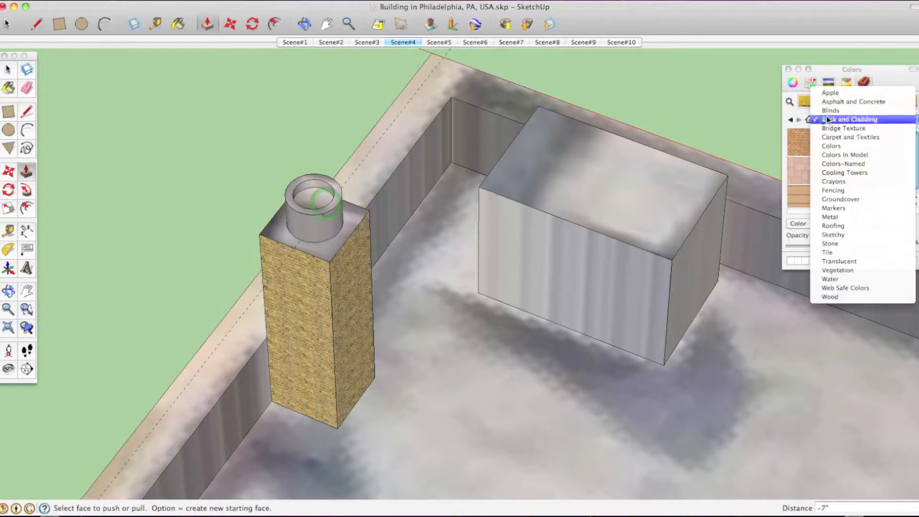
click(830, 89)
click(800, 141)
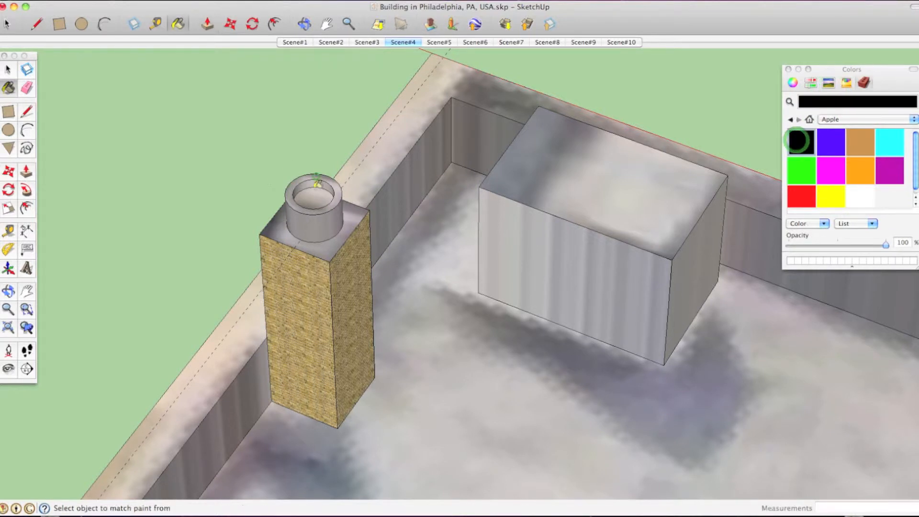
click(311, 195)
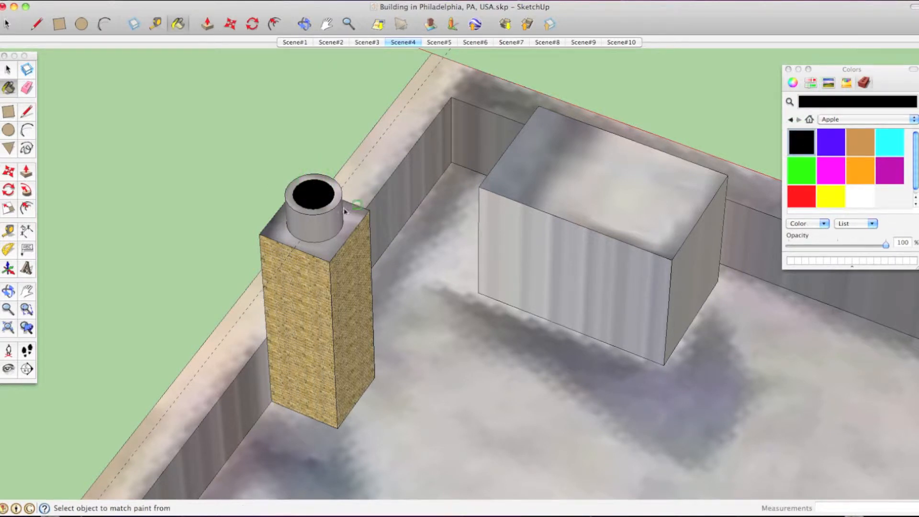
Using the Brick and Cladding library, paint the chimney's top face with dark brown brick and the flue's outer side with light cladding
click(832, 119)
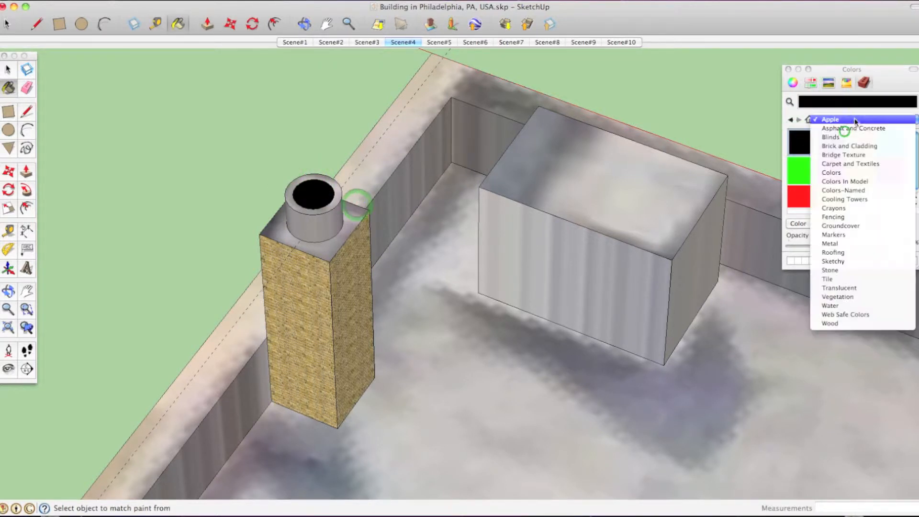
click(856, 146)
click(832, 170)
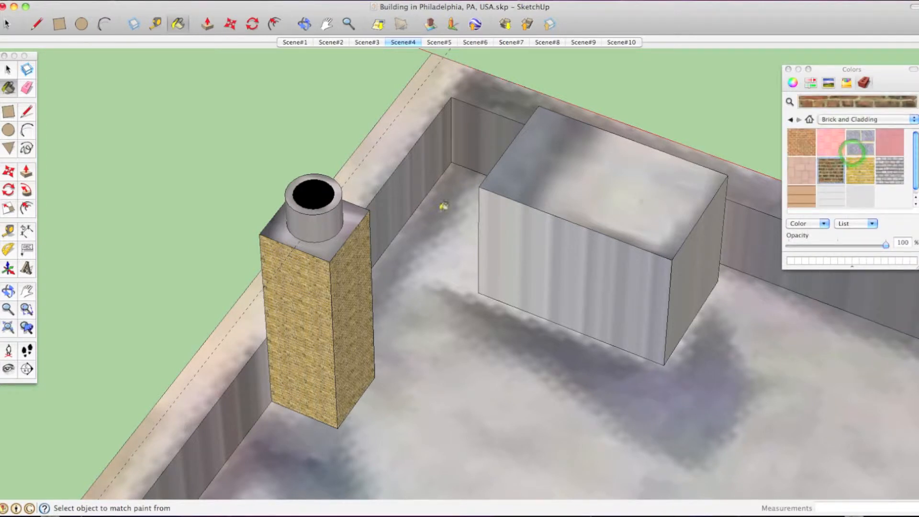
click(333, 248)
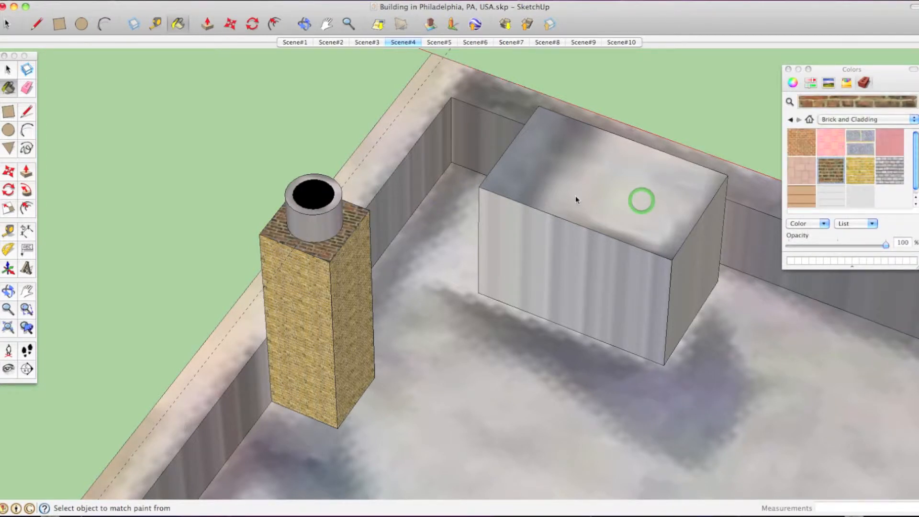
click(862, 194)
click(333, 218)
Examine the painted chimney and the rooftop box in the context of the whole building
middle_drag(336, 204, 160, 127)
scroll(239, 177, down, 5)
scroll(239, 178, up, 2)
scroll(239, 179, up, 2)
scroll(199, 181, down, 5)
scroll(352, 191, up, 3)
scroll(352, 190, up, 2)
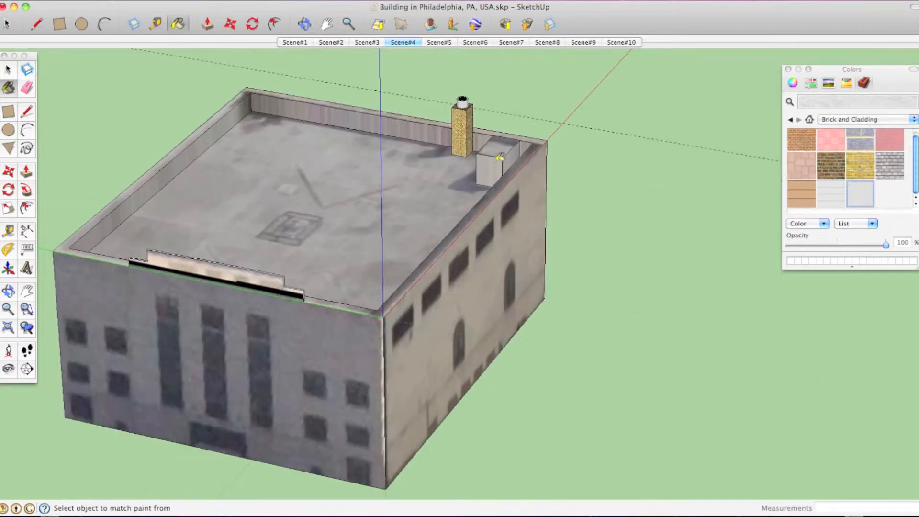
middle_drag(482, 281, 504, 249)
middle_drag(474, 146, 454, 204)
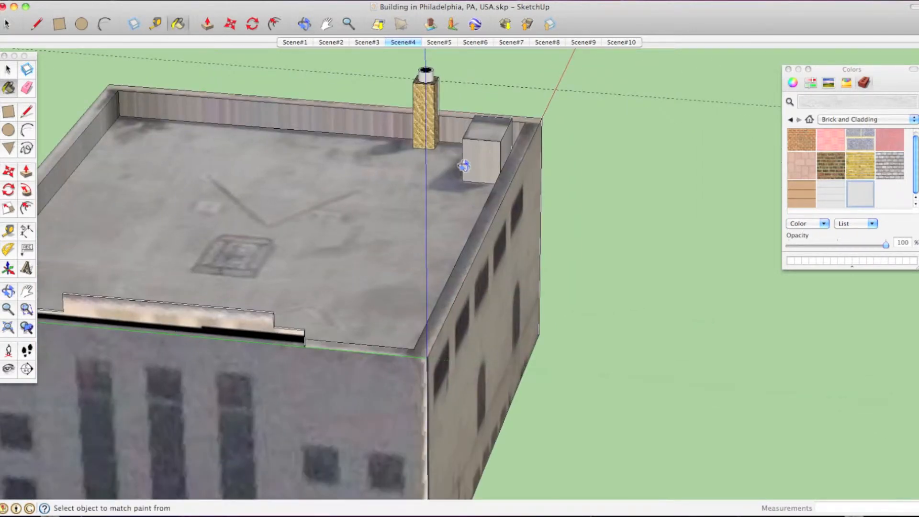
Sample the beige photo texture from the rooftop box's inward-facing side and paint it onto the box's outward-facing sides
scroll(495, 153, up, 8)
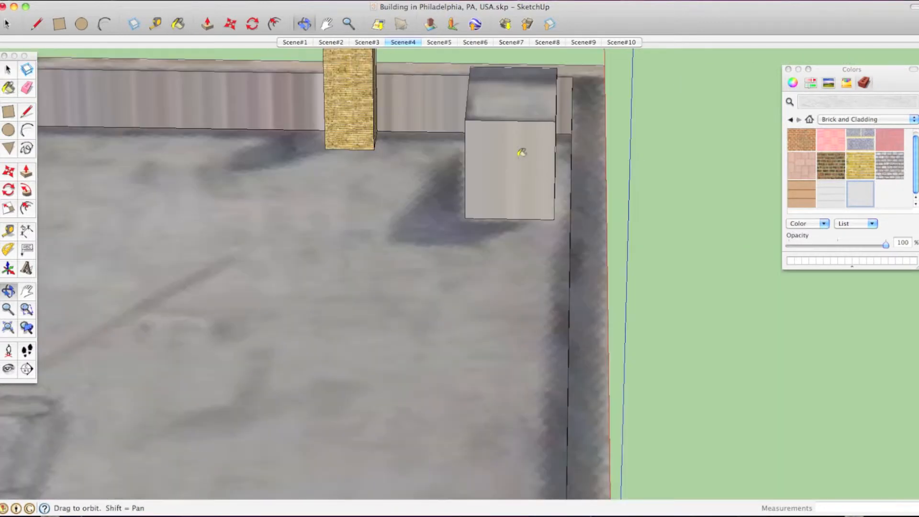
mouse_move(521, 152)
middle_down()
mouse_move(638, 144)
mouse_move(567, 168)
middle_up()
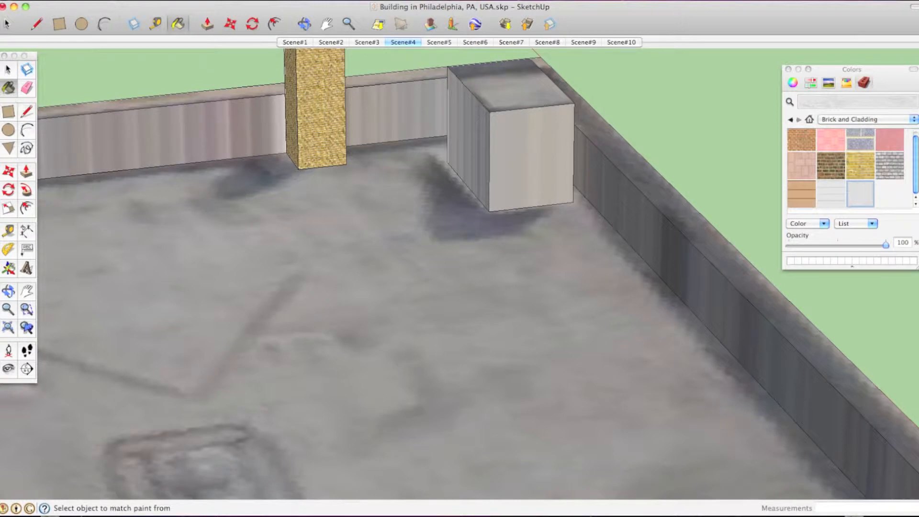
right_click(521, 150)
click(559, 295)
mouse_move(526, 167)
middle_down()
mouse_move(523, 176)
mouse_move(564, 196)
mouse_move(389, 129)
mouse_move(461, 119)
mouse_move(496, 127)
mouse_move(478, 143)
mouse_move(505, 185)
middle_up()
click(169, 308)
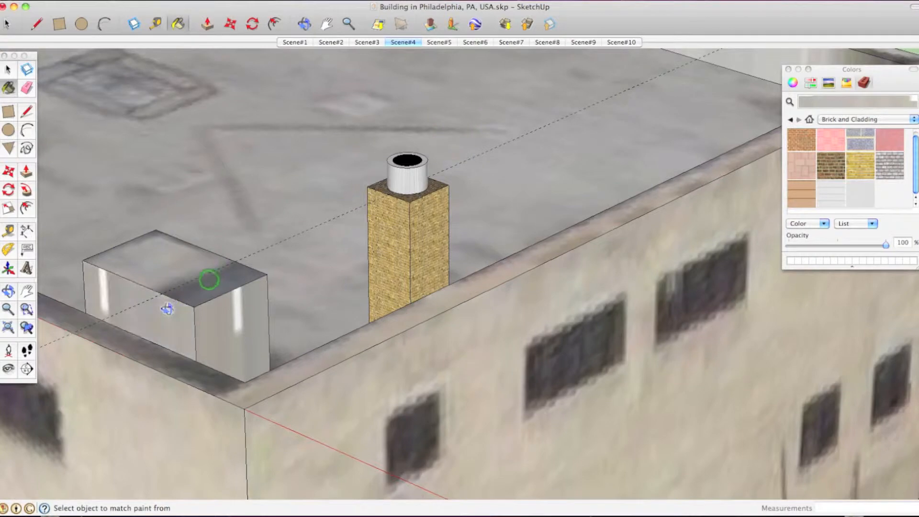
Examine the box and the stepped front parapet around the building, and compare the roof edges with the Scene#4 photo
mouse_move(113, 300)
middle_down()
mouse_move(559, 277)
mouse_move(696, 291)
middle_up()
middle_drag(636, 375, 659, 330)
middle_drag(597, 369, 884, 261)
scroll(769, 278, down, 5)
scroll(579, 329, up, 4)
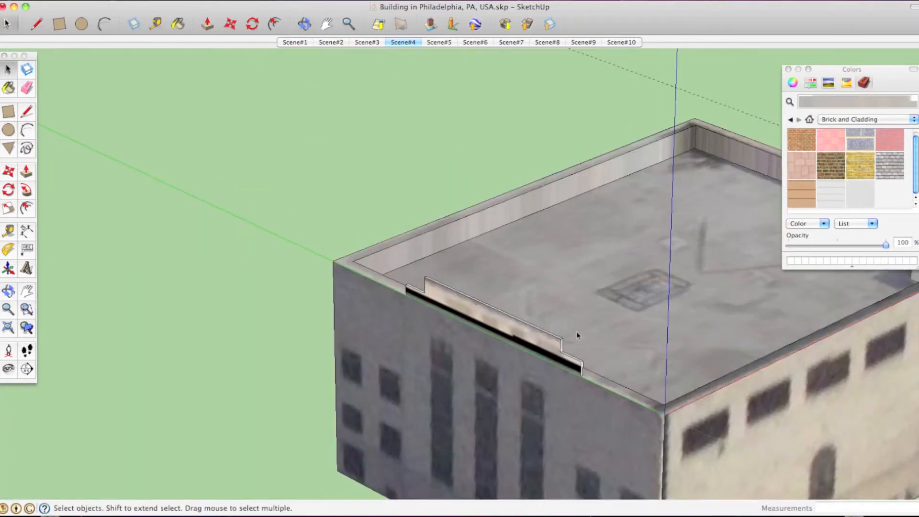
middle_drag(577, 332, 631, 314)
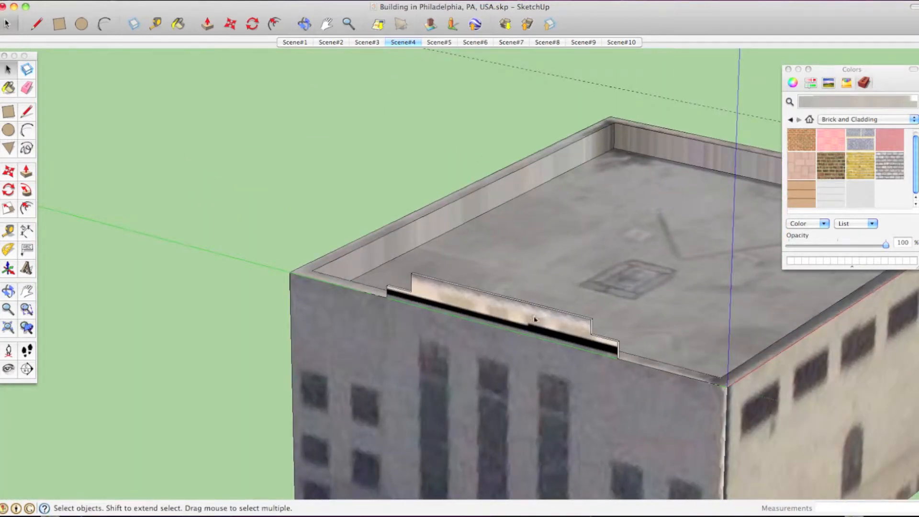
click(408, 42)
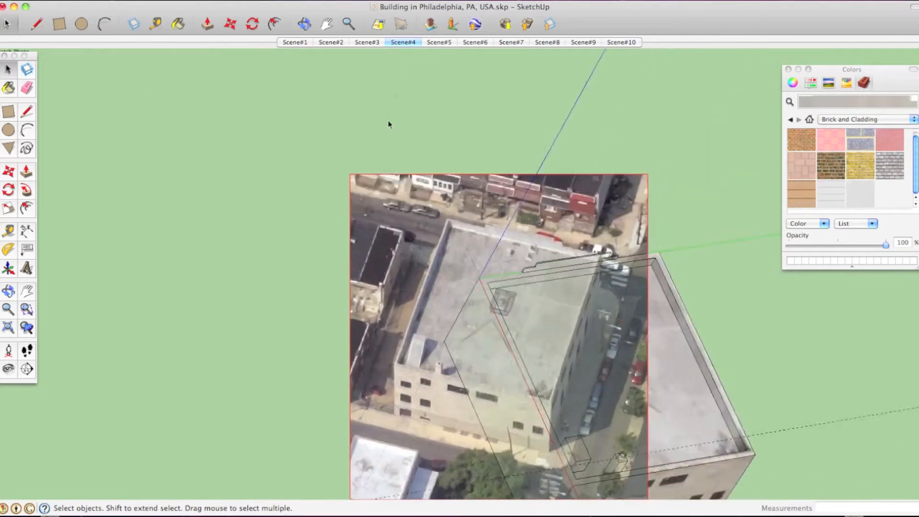
scroll(464, 121, up, 3)
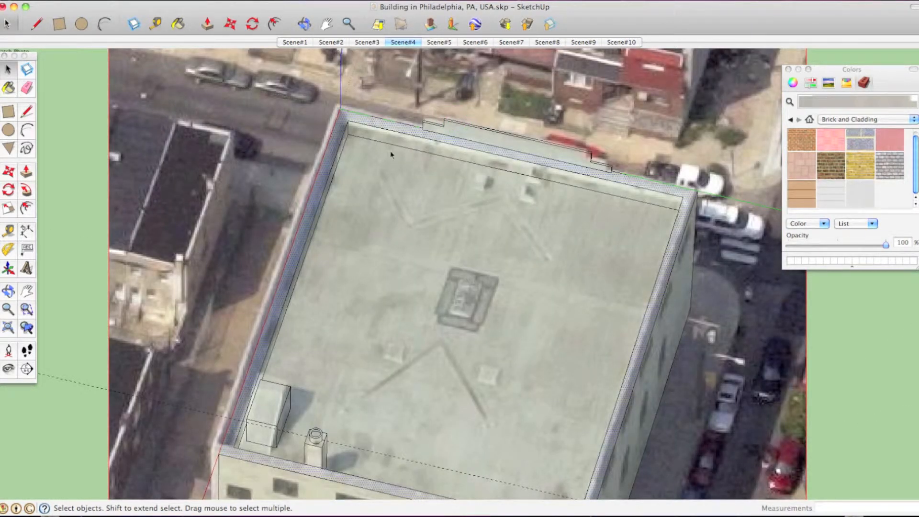
scroll(378, 136, up, 3)
scroll(362, 122, down, 1)
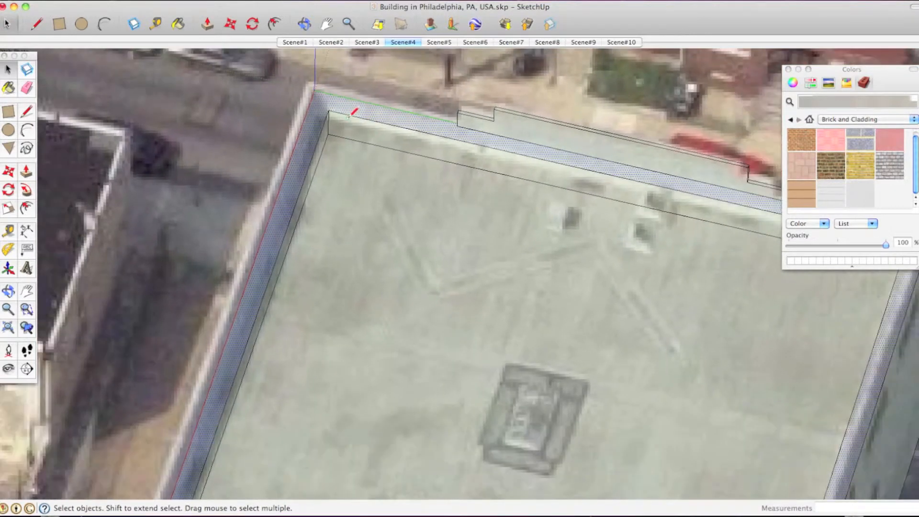
Try to draw a line from the parapet's inner top corner over the Scene#4 photo
key(l)
click(329, 110)
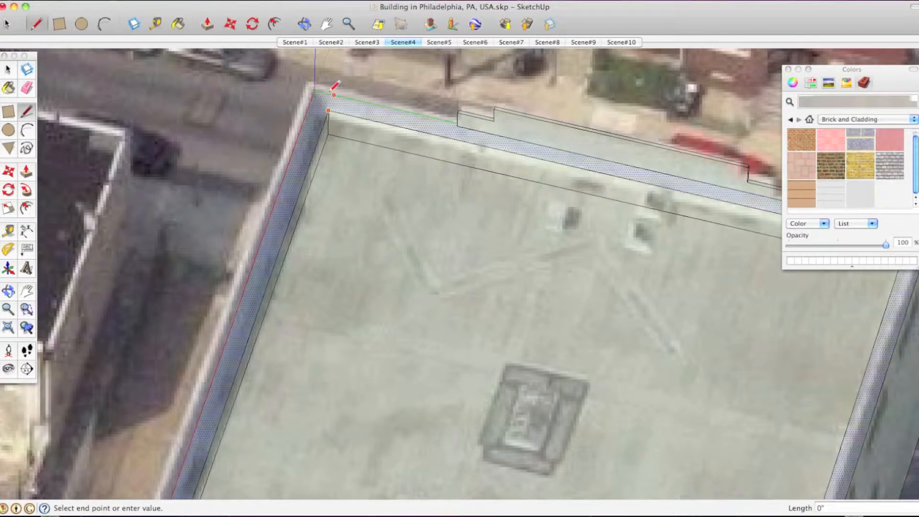
click(333, 140)
middle_drag(423, 110, 416, 86)
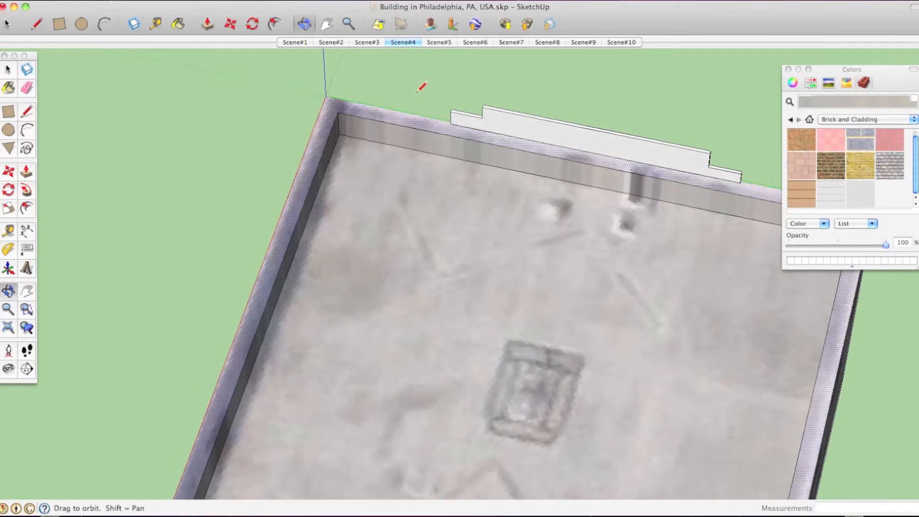
Compare the parapet, roof, chimney and rooftop box with the photos in Scene#4 through Scene#7
click(402, 43)
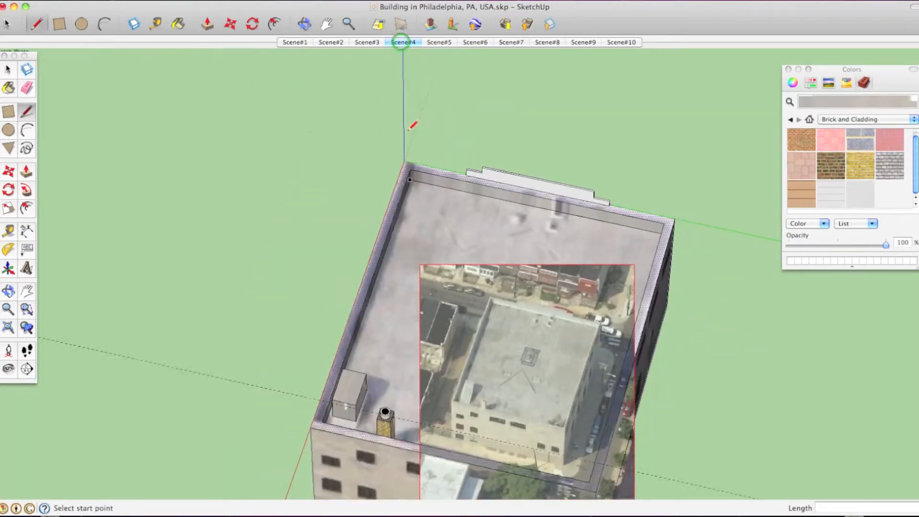
scroll(414, 146, up, 5)
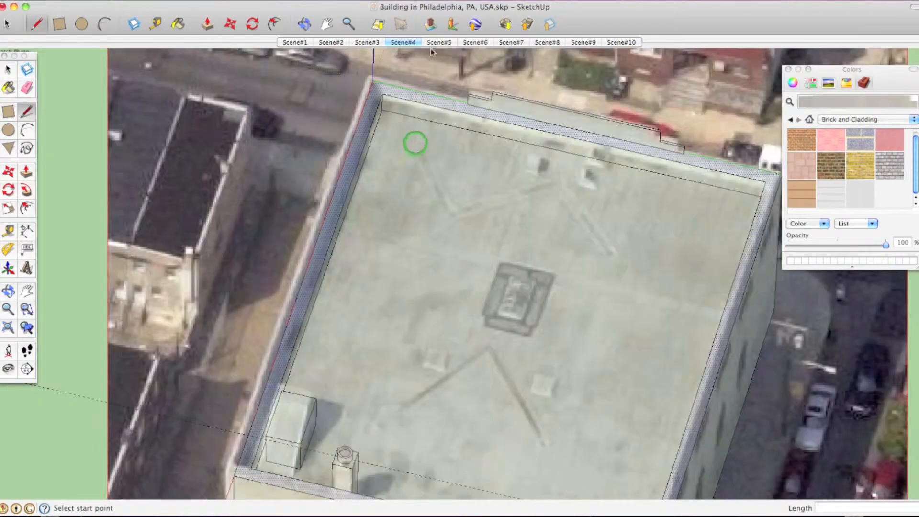
click(435, 42)
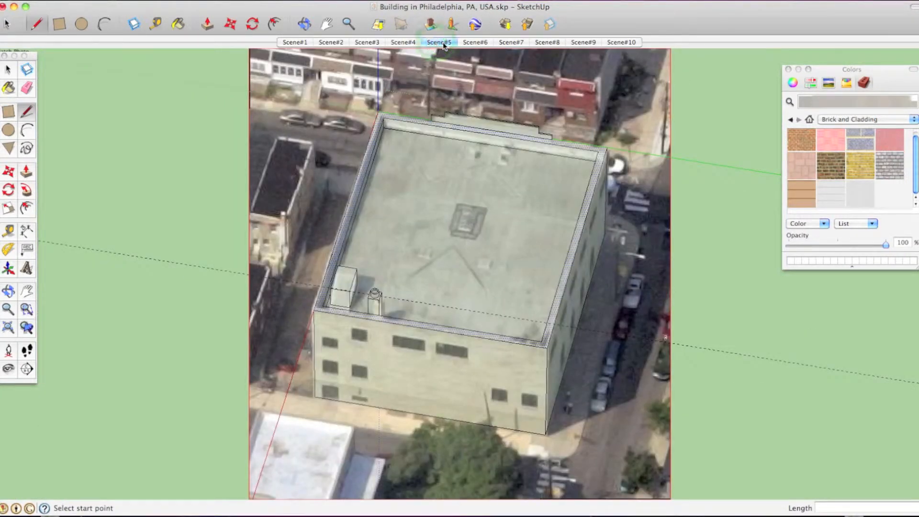
click(475, 43)
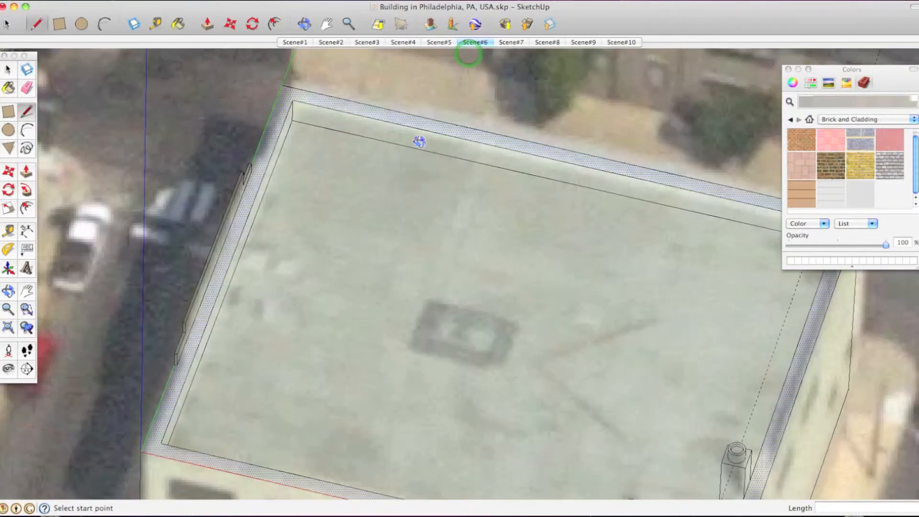
key(space)
middle_drag(445, 108, 450, 97)
click(517, 43)
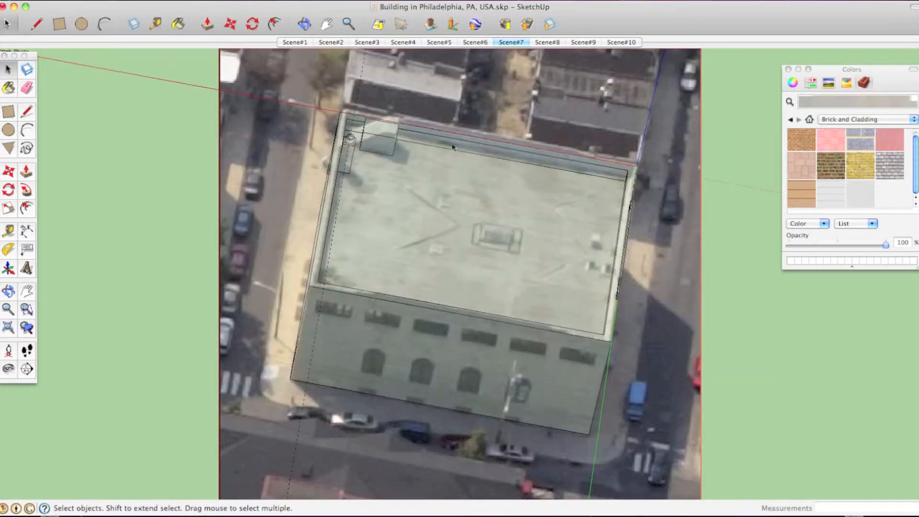
scroll(375, 142, up, 6)
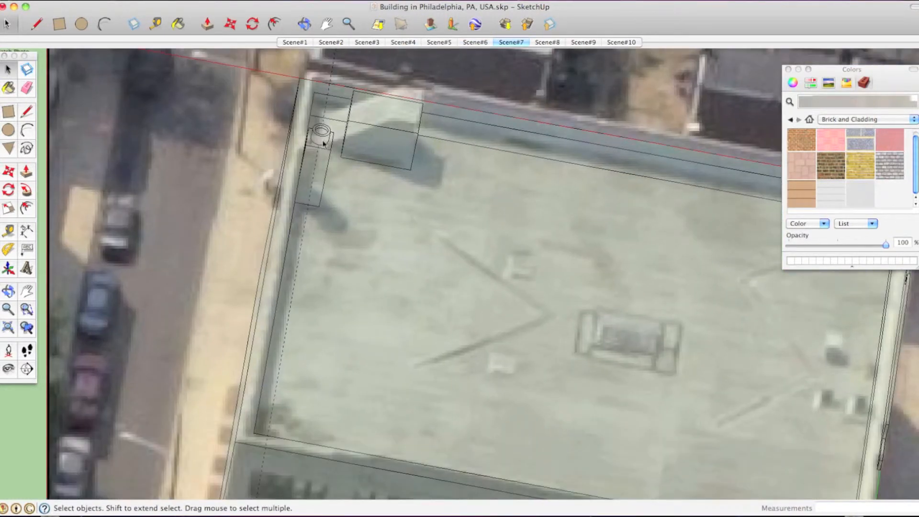
Draw an arc with a 1' 6" bulge across the rooftop box's side face and push away the part above it
middle_drag(354, 134, 390, 166)
scroll(389, 167, down, 4)
scroll(362, 106, up, 8)
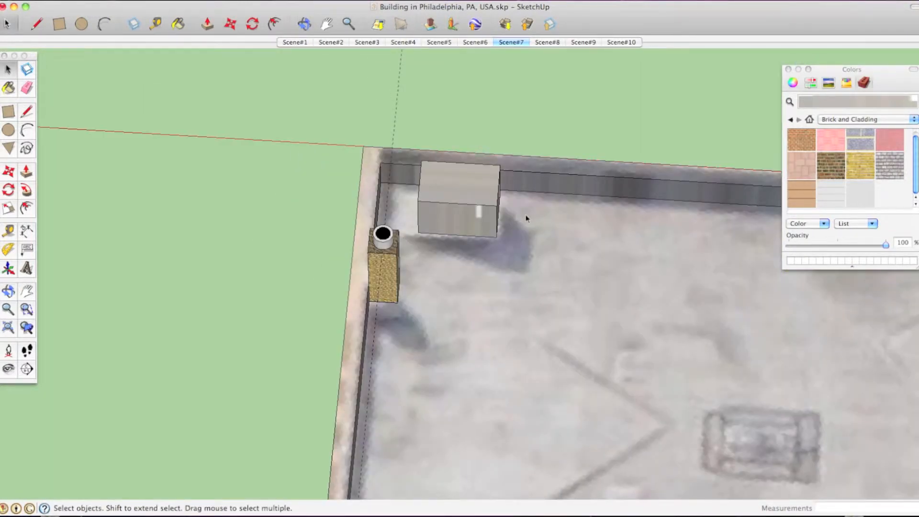
key(a)
click(498, 206)
click(419, 232)
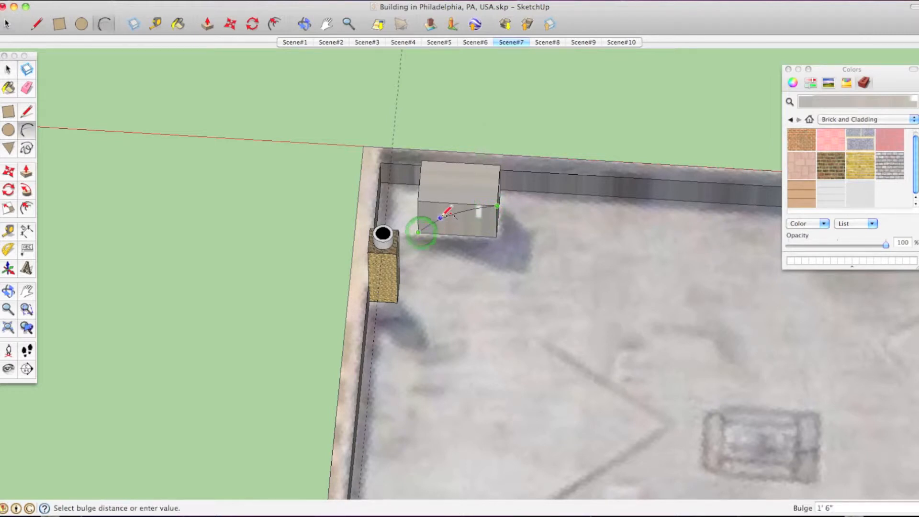
click(441, 216)
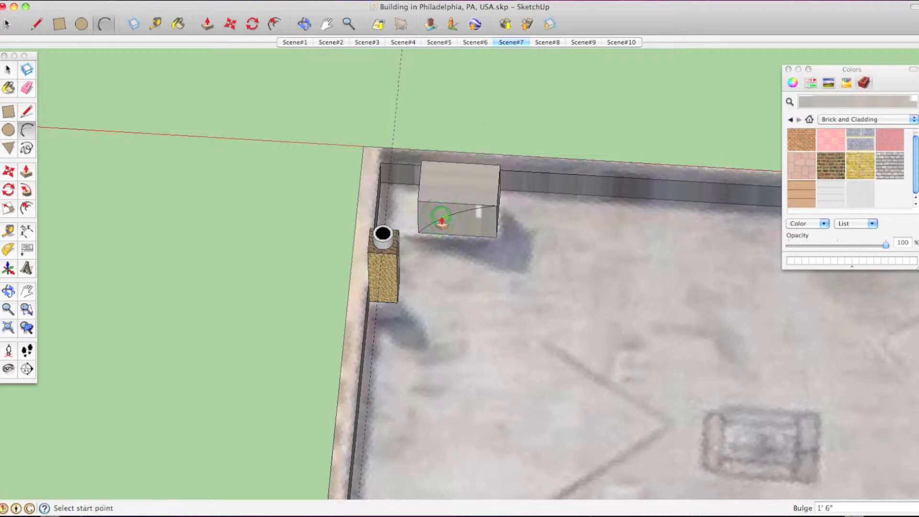
key(p)
drag(447, 214, 445, 164)
mouse_move(512, 181)
middle_down()
mouse_move(429, 126)
mouse_move(491, 209)
mouse_move(494, 198)
mouse_move(539, 188)
mouse_move(421, 201)
mouse_move(607, 205)
mouse_move(411, 254)
mouse_move(541, 199)
mouse_move(527, 225)
middle_up()
key(b)
scroll(386, 256, up, 5)
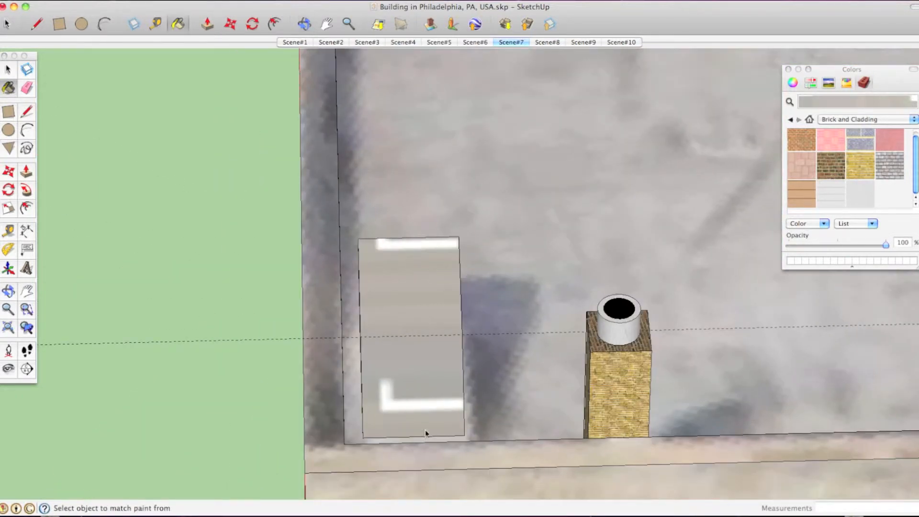
key(space)
right_click(404, 382)
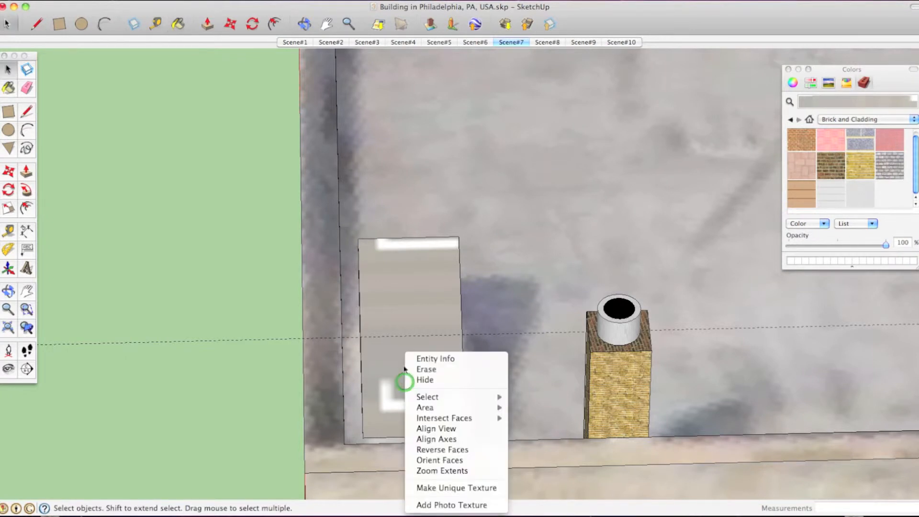
click(435, 439)
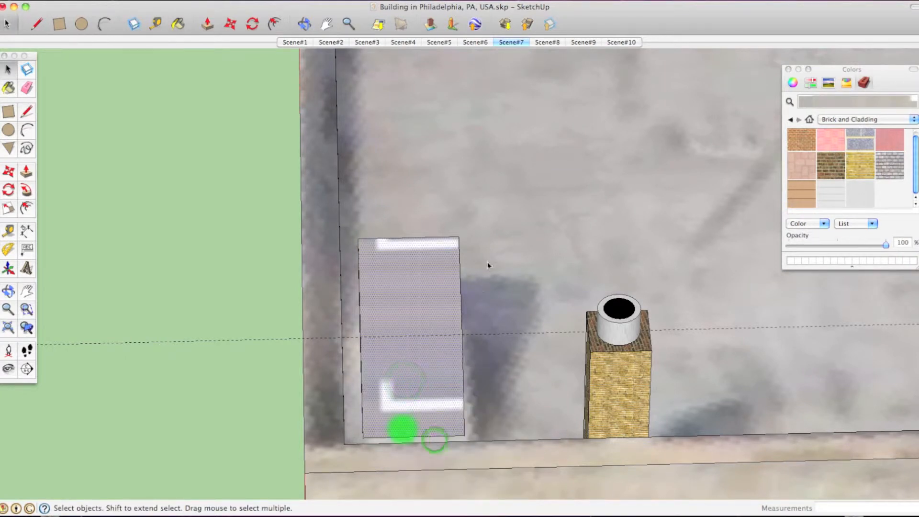
right_click(431, 282)
click(447, 304)
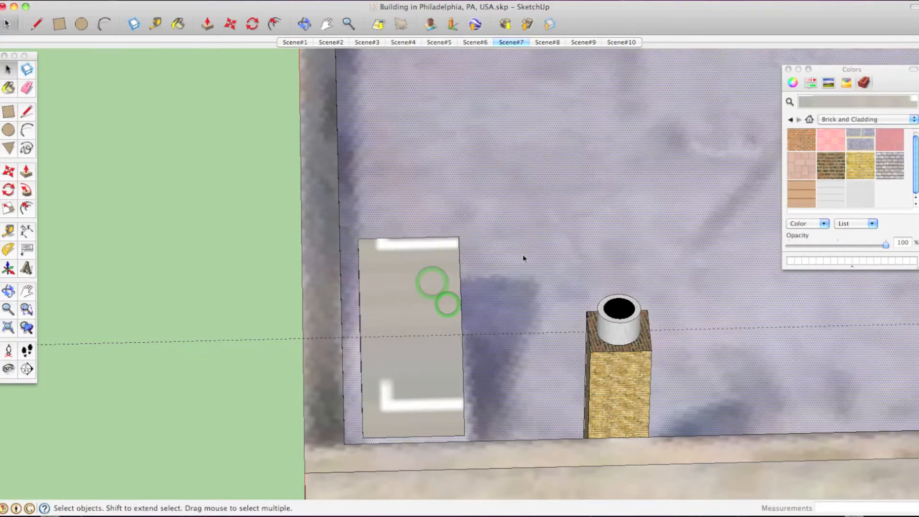
Draw a small rectangle on the roof beside the box, sample its photo texture and paint it onto the box's curved top
scroll(523, 254, down, 10)
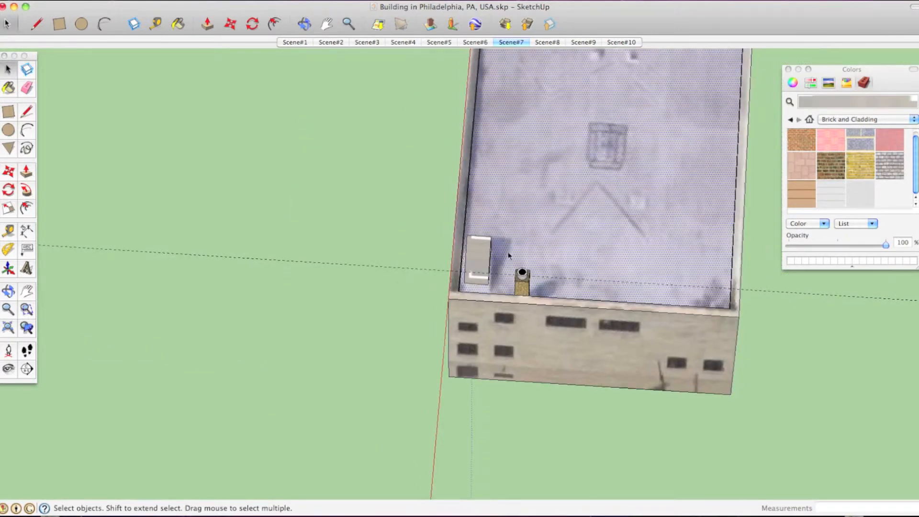
scroll(496, 189, up, 8)
key(r)
click(461, 190)
click(539, 276)
key(b)
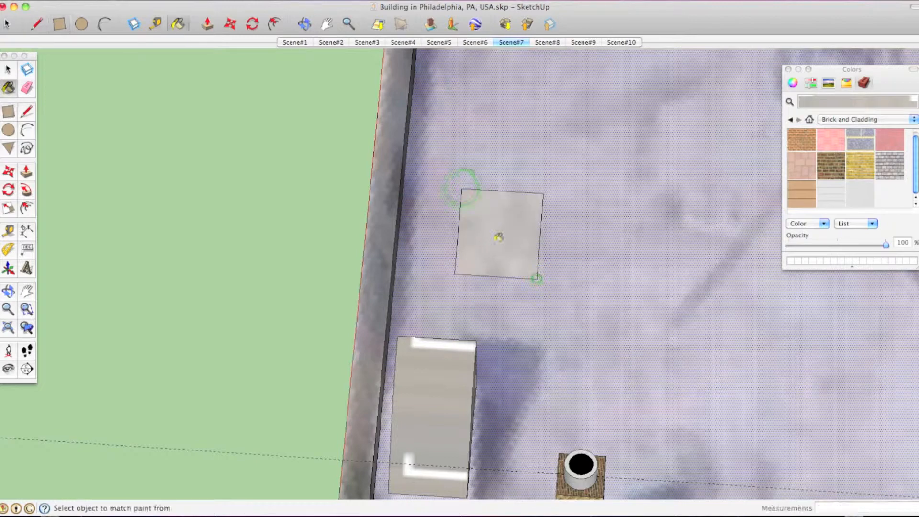
super+click(496, 243)
scroll(497, 243, down, 2)
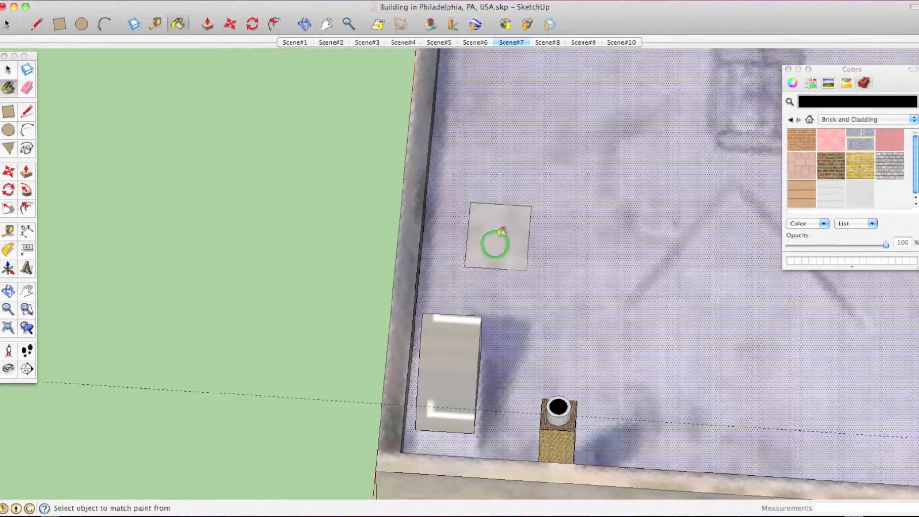
scroll(496, 242, down, 3)
scroll(473, 355, up, 5)
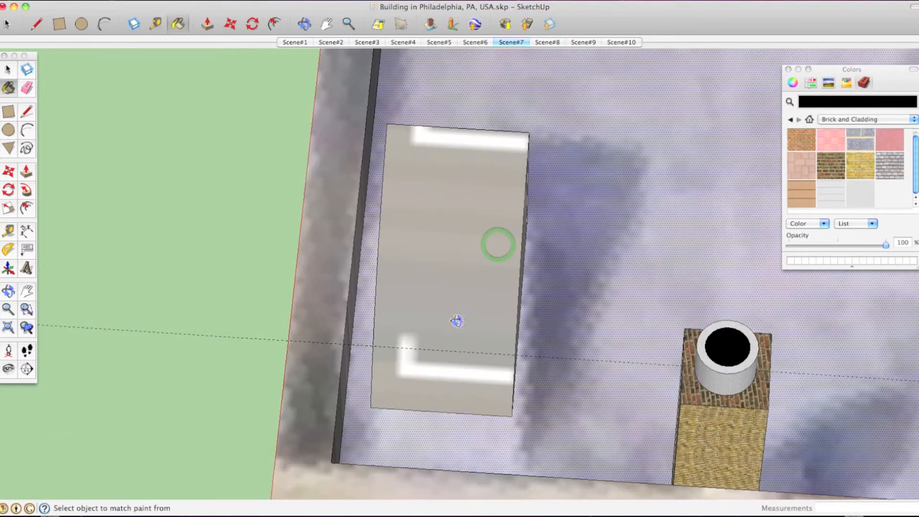
mouse_move(459, 296)
middle_down()
mouse_move(437, 283)
mouse_move(612, 354)
mouse_move(651, 425)
mouse_move(872, 436)
mouse_move(677, 410)
mouse_move(694, 340)
mouse_move(620, 388)
middle_up()
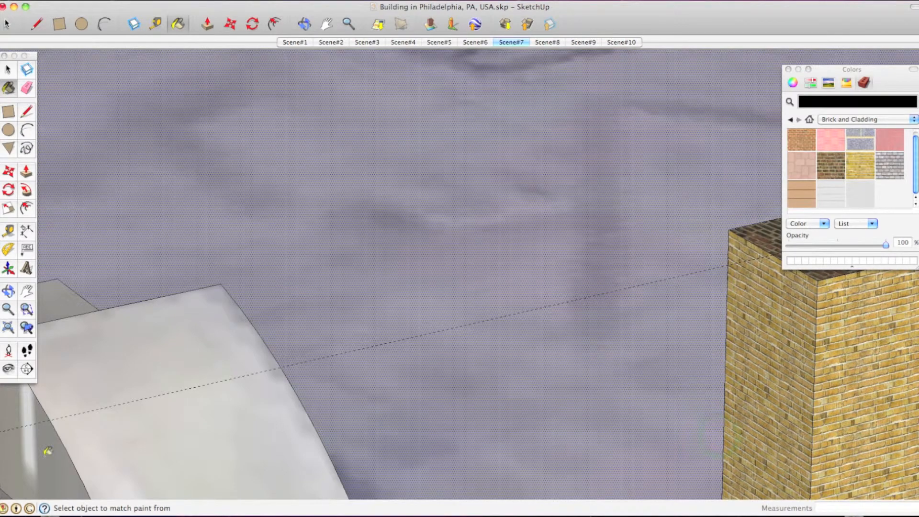
Erase the stray edges around the rooftop box's curved top
scroll(71, 443, down, 4)
middle_drag(96, 435, 388, 433)
scroll(318, 402, down, 1)
mouse_move(318, 402)
middle_down()
mouse_move(442, 300)
mouse_move(364, 249)
mouse_move(349, 201)
middle_up()
scroll(349, 196, up, 5)
key(e)
mouse_move(415, 277)
mouse_down()
mouse_move(522, 367)
mouse_move(422, 406)
mouse_move(361, 400)
mouse_move(374, 404)
mouse_up()
mouse_move(376, 404)
middle_down()
mouse_move(209, 389)
mouse_move(422, 375)
middle_up()
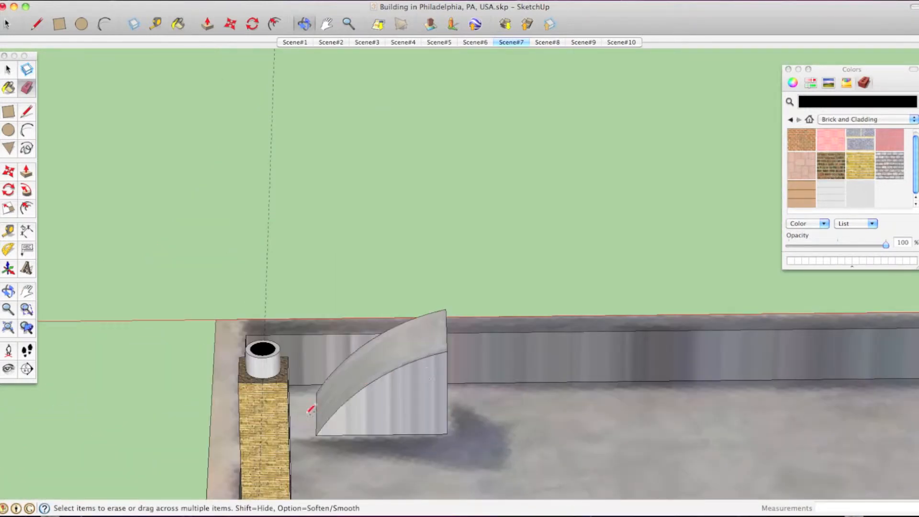
Outline a wedge from the box's curved edge to the roof, about 3' 8" long at its base, and extrude it across the box's width
key(a)
middle_drag(375, 388, 308, 376)
click(299, 382)
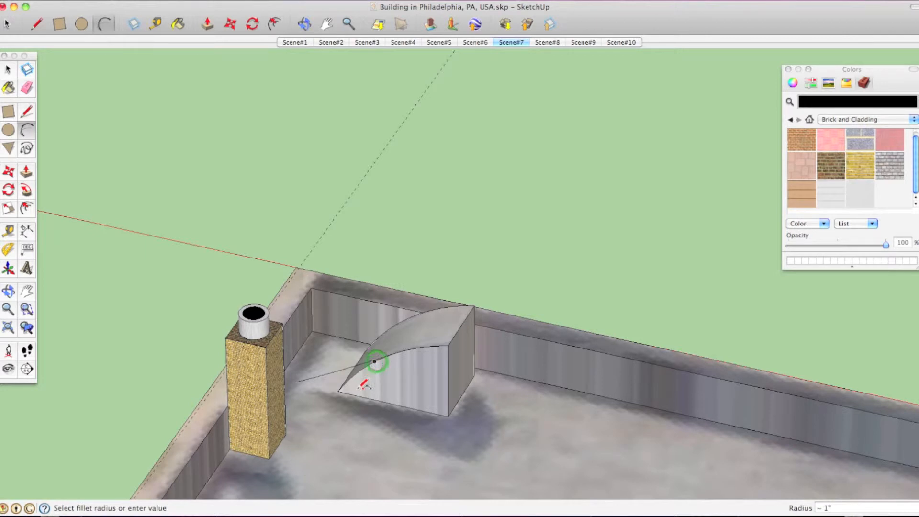
key(l)
click(297, 382)
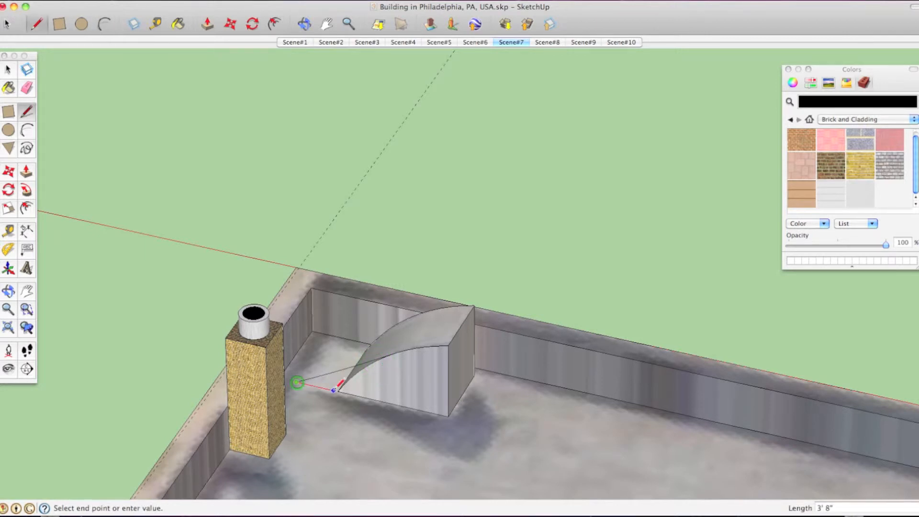
click(338, 390)
click(335, 391)
click(296, 383)
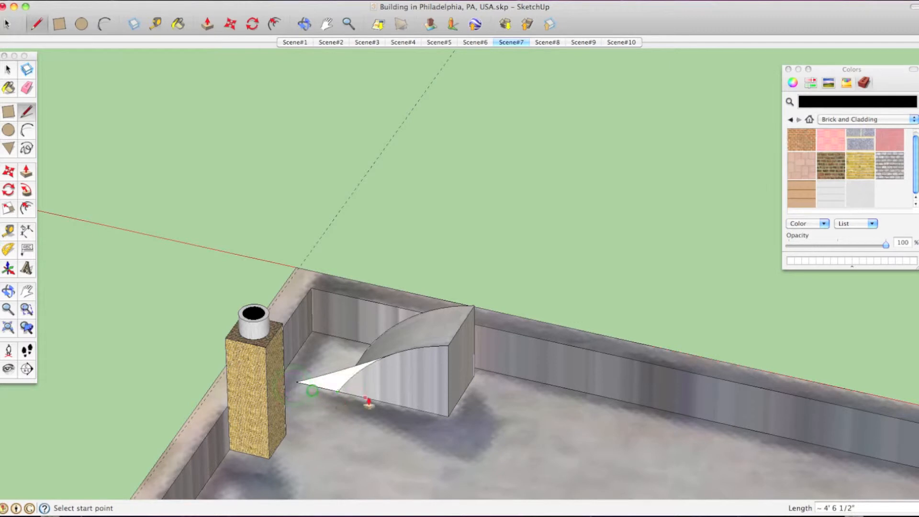
key(p)
mouse_move(353, 381)
mouse_down()
mouse_move(365, 361)
mouse_move(436, 313)
mouse_up()
Sample the roof texture from the box's curved top and paint it onto the wedge's slope and side face
key(b)
key(space)
click(431, 339)
key(b)
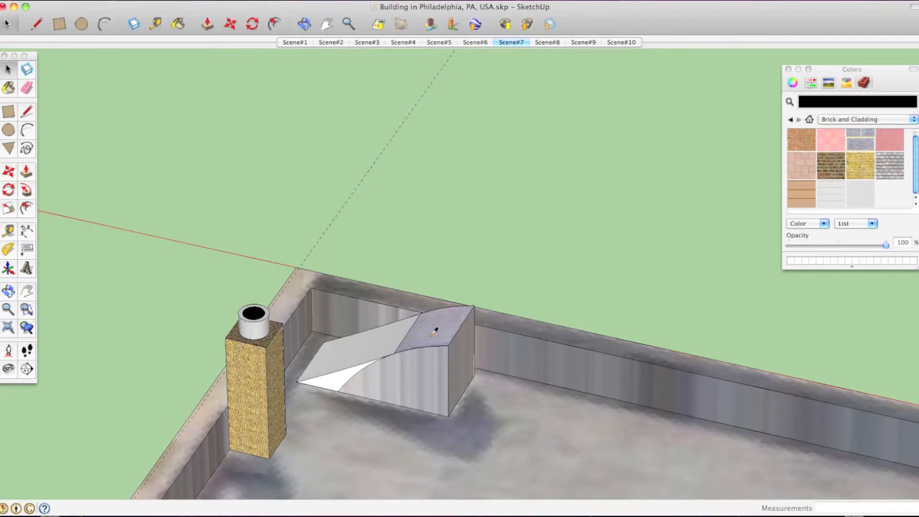
super+click(434, 333)
click(380, 351)
click(337, 384)
Examine the seam between the wedge and the box's curved top, and compare the model with the photos in Scene#7, Scene#8 and Scene#9
mouse_move(317, 371)
middle_down()
mouse_move(499, 359)
mouse_move(601, 384)
mouse_move(513, 396)
mouse_move(385, 448)
mouse_move(389, 436)
mouse_move(498, 365)
mouse_move(435, 386)
mouse_move(531, 407)
mouse_move(493, 468)
middle_up()
scroll(386, 447, up, 3)
key(e)
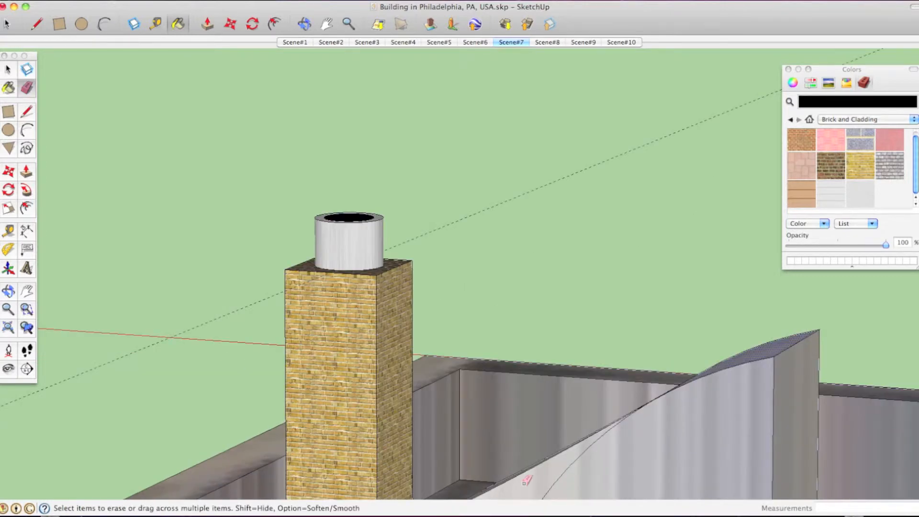
mouse_move(550, 454)
middle_down()
mouse_move(547, 419)
mouse_move(517, 437)
mouse_move(189, 404)
mouse_move(110, 371)
mouse_move(144, 371)
middle_up()
scroll(158, 466, up, 4)
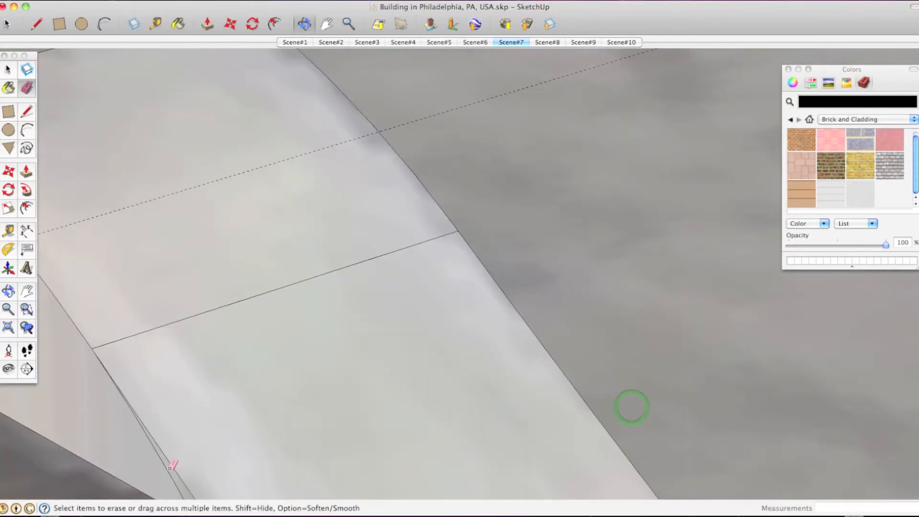
scroll(163, 471, down, 8)
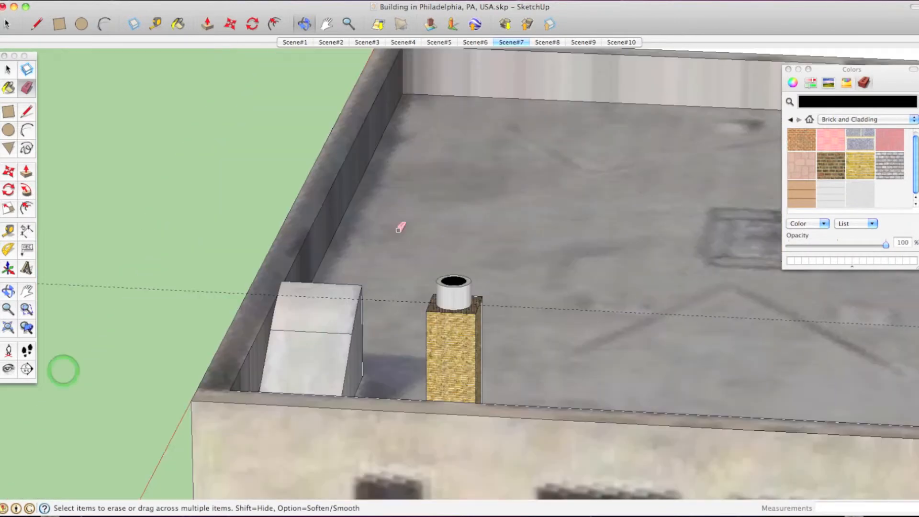
click(510, 41)
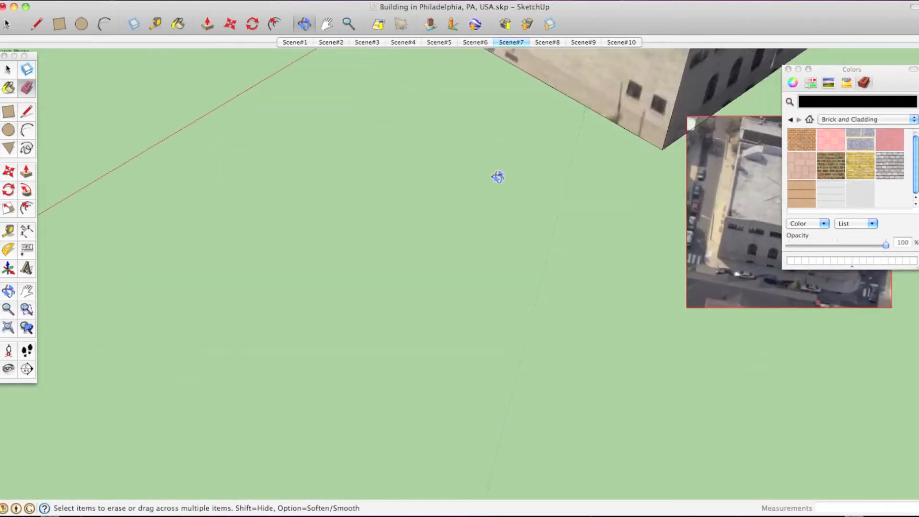
scroll(385, 151, up, 3)
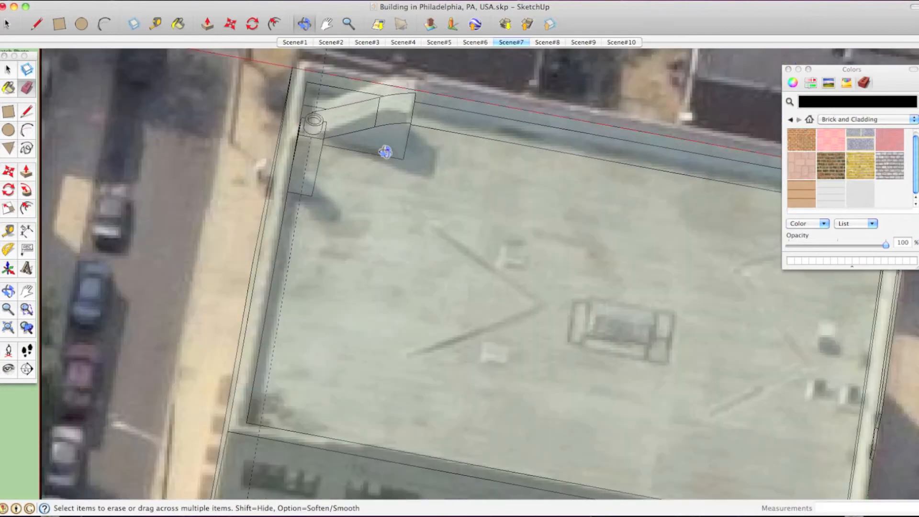
middle_drag(386, 149, 265, 70)
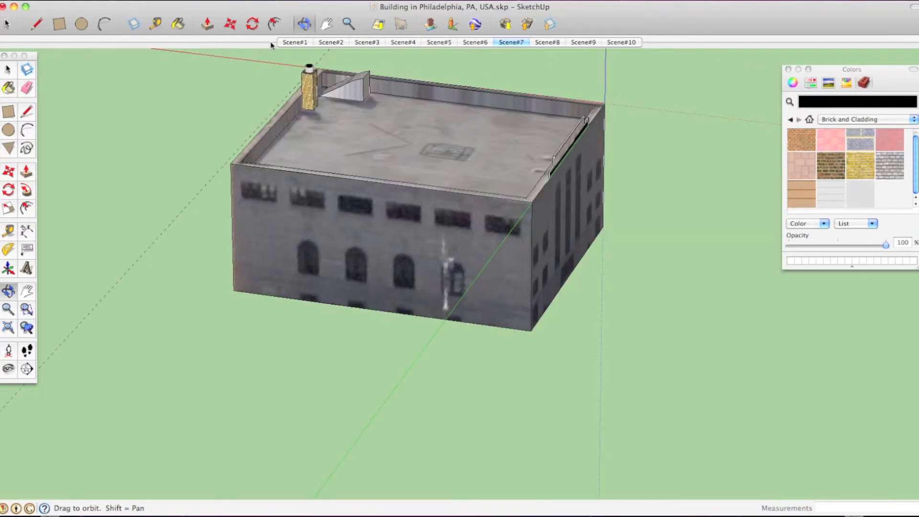
key(e)
click(512, 42)
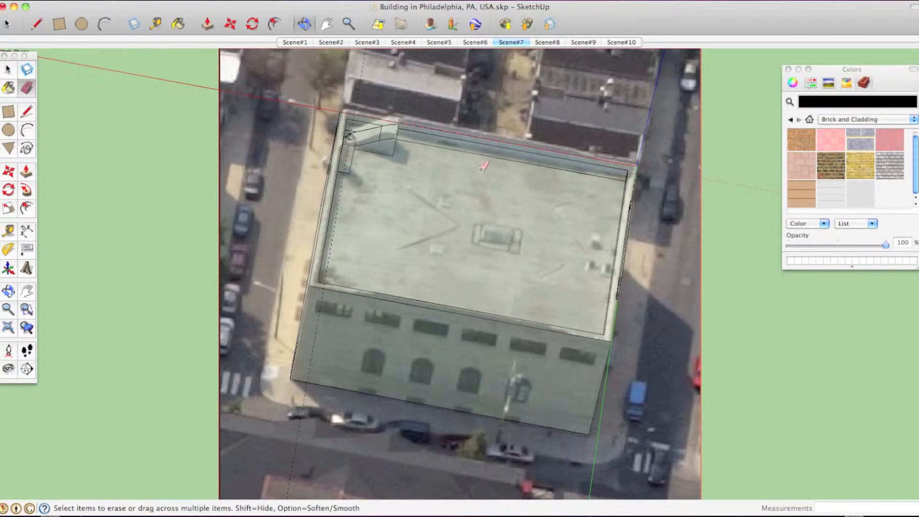
click(545, 42)
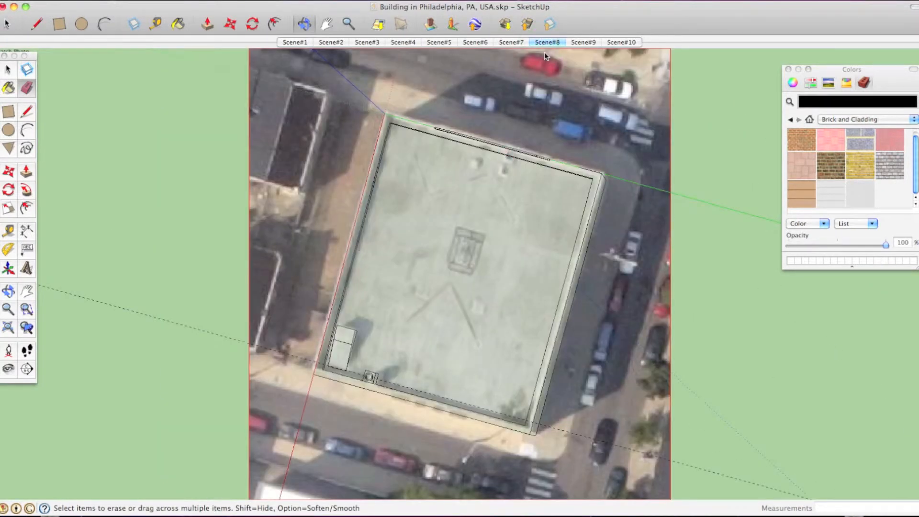
click(582, 42)
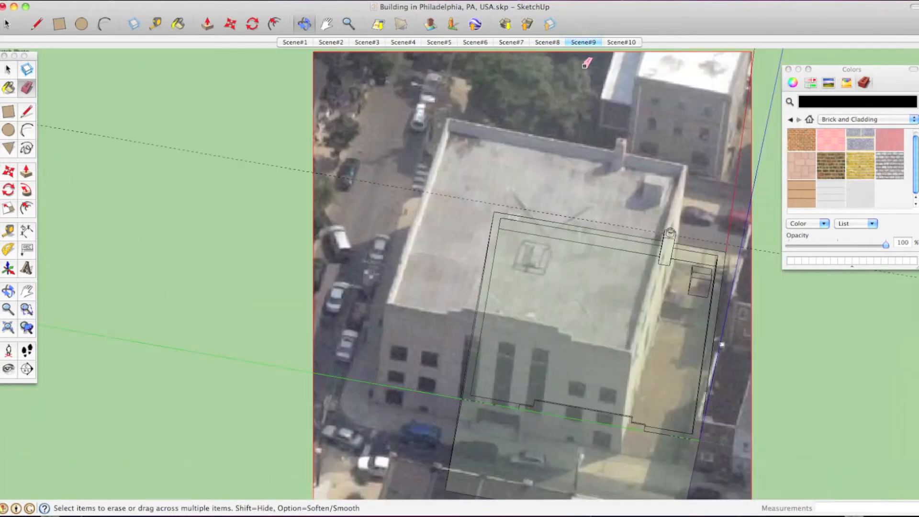
Split most of the stepped front parapet's face from the facade with a short vertical line near one step and a line along its base
scroll(467, 302, up, 6)
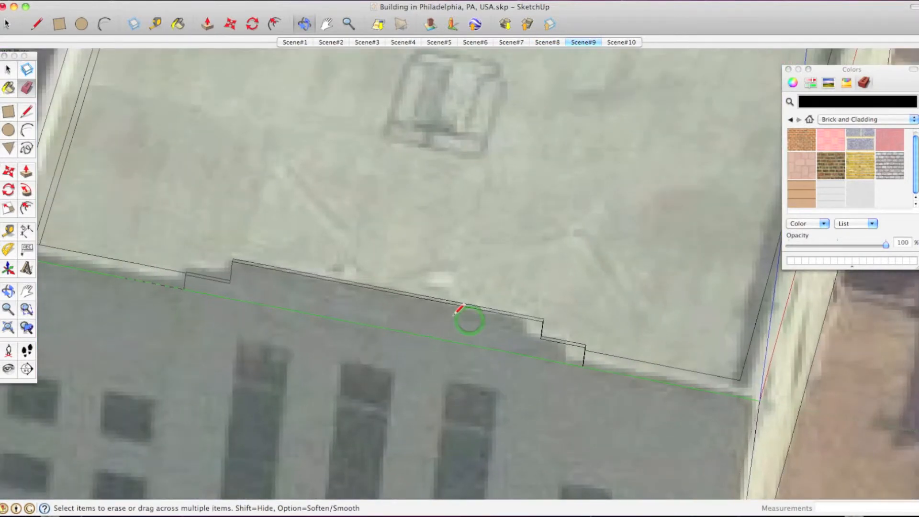
key(space)
key(l)
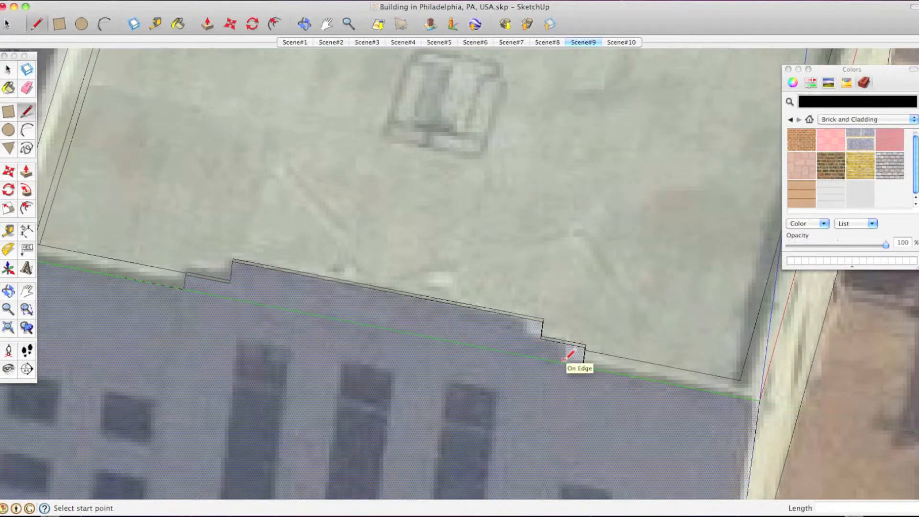
click(522, 317)
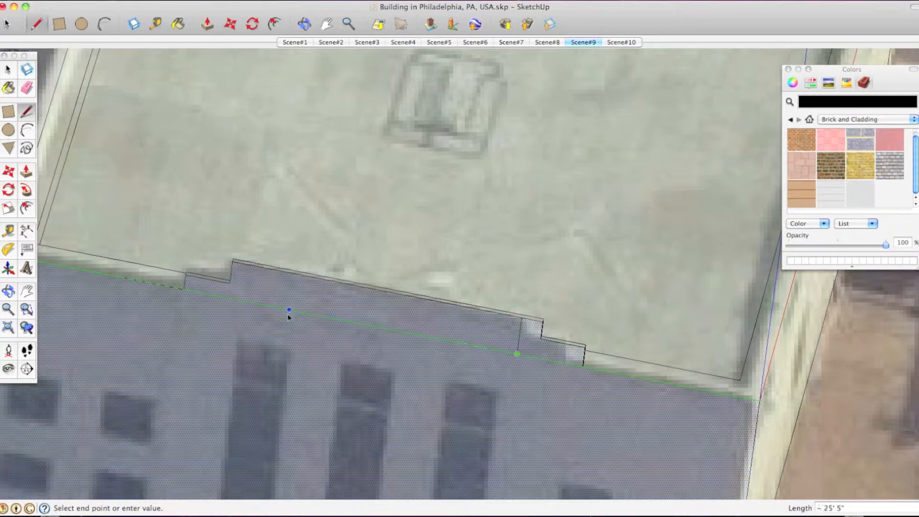
key(space)
click(478, 307)
key(l)
click(518, 354)
click(184, 282)
key(space)
click(261, 296)
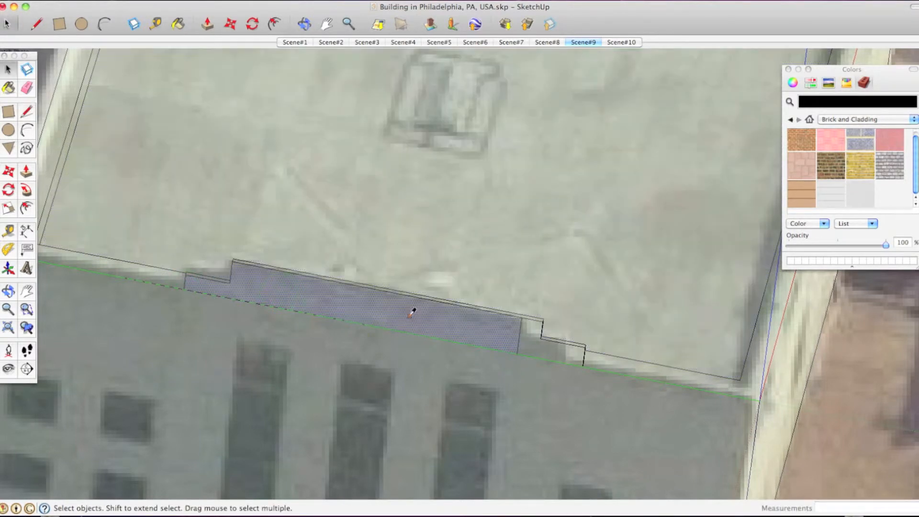
Sample the photo texture from the separated stepped parapet face
key(b)
right_click(409, 316)
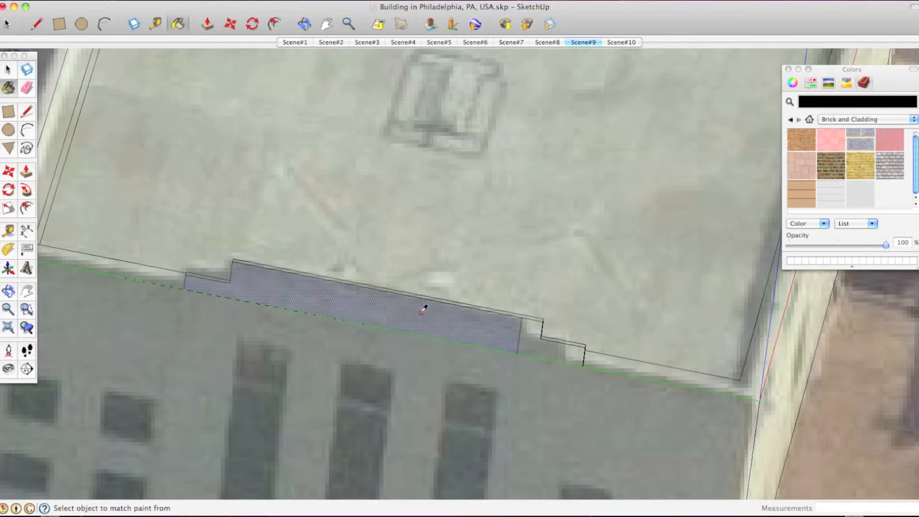
super+click(423, 311)
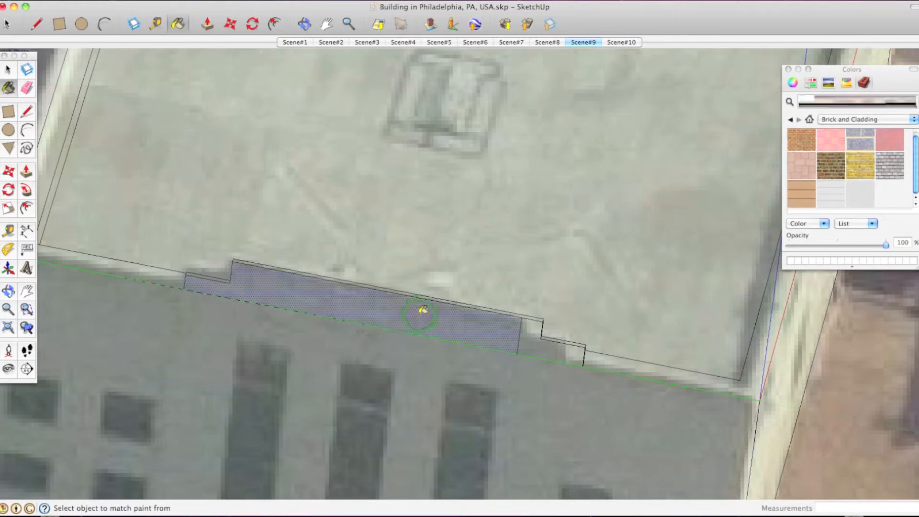
scroll(423, 310, down, 2)
scroll(530, 342, up, 4)
super+click(481, 326)
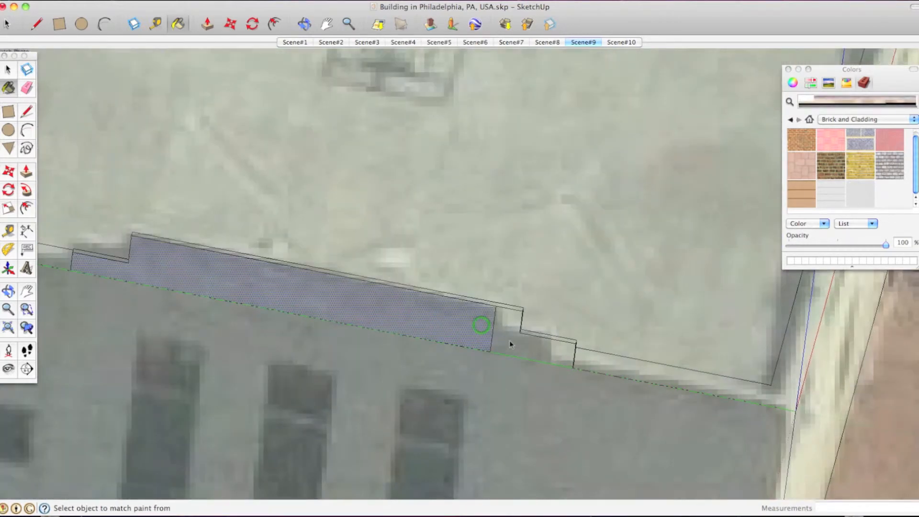
Select the rest of the stepped parapet's face and erase the short vertical line dividing it
key(space)
click(505, 341)
key(e)
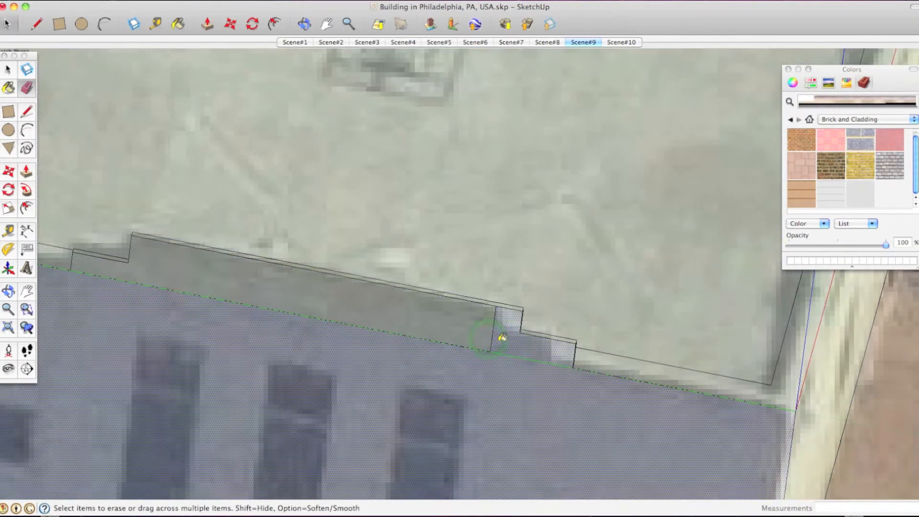
key(b)
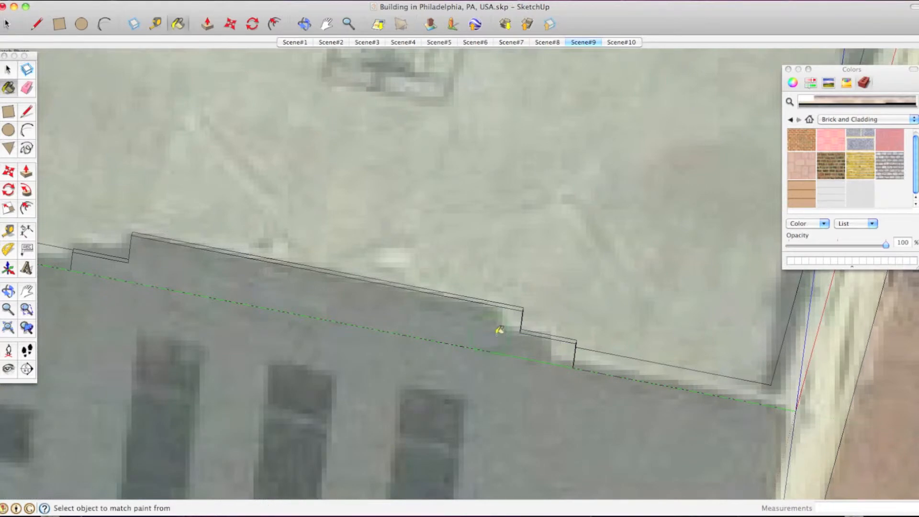
Undo the texture fill that covered the whole front facade
middle_drag(502, 332, 460, 298)
scroll(469, 332, up, 4)
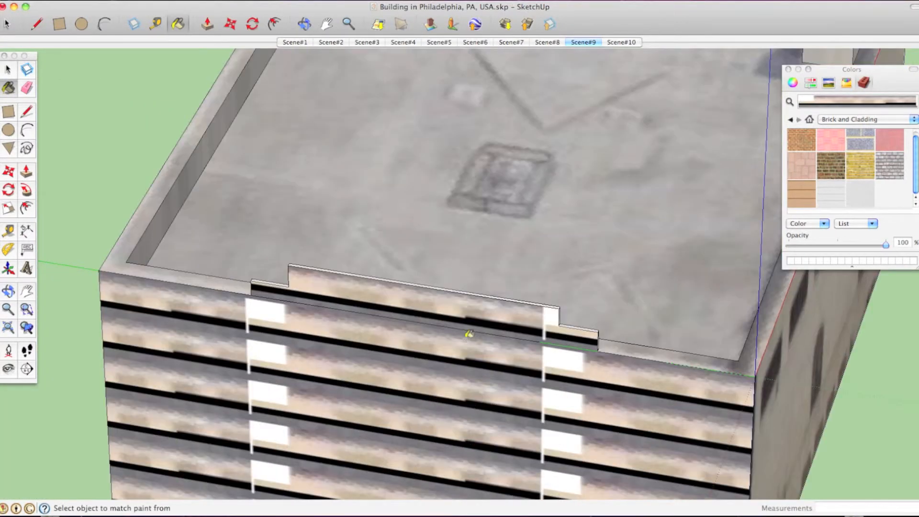
key(super+z)
scroll(466, 341, up, 3)
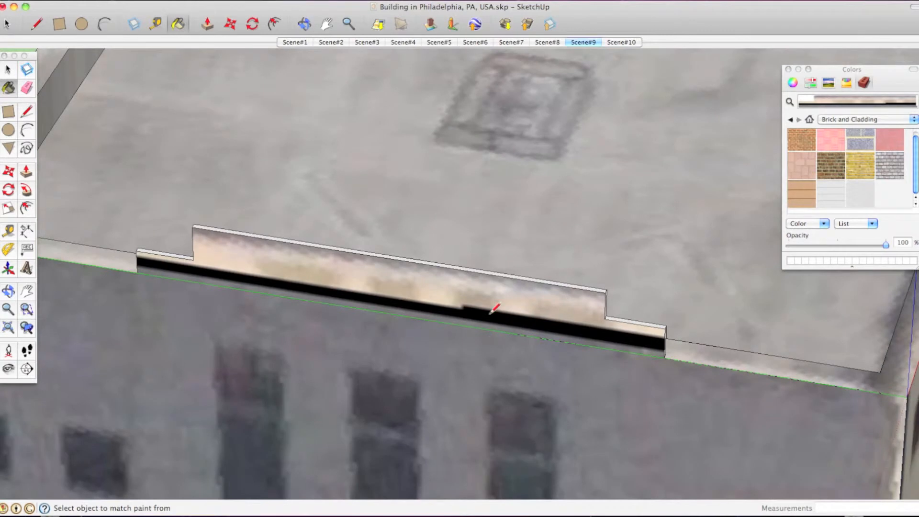
Separate the stepped parapet face from the facade with a line along its base and paint it with the sampled texture
key(space)
key(l)
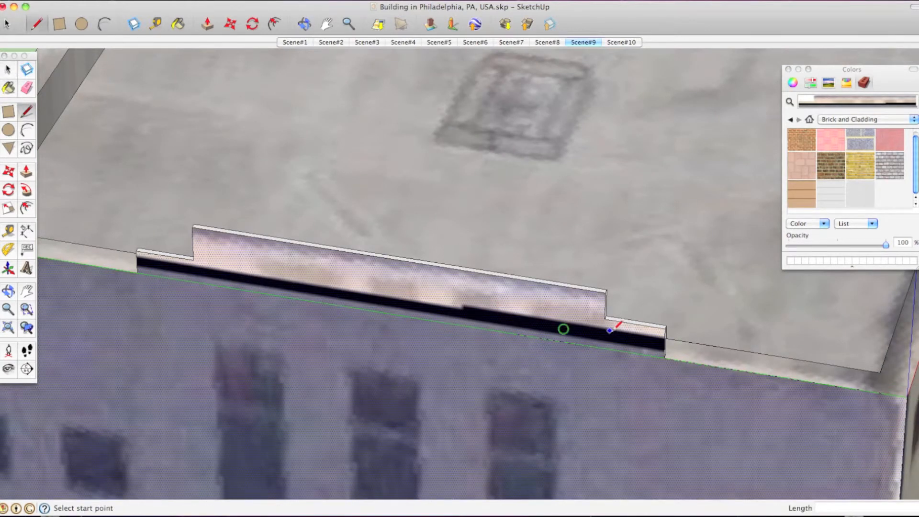
click(664, 356)
click(202, 279)
key(b)
click(357, 274)
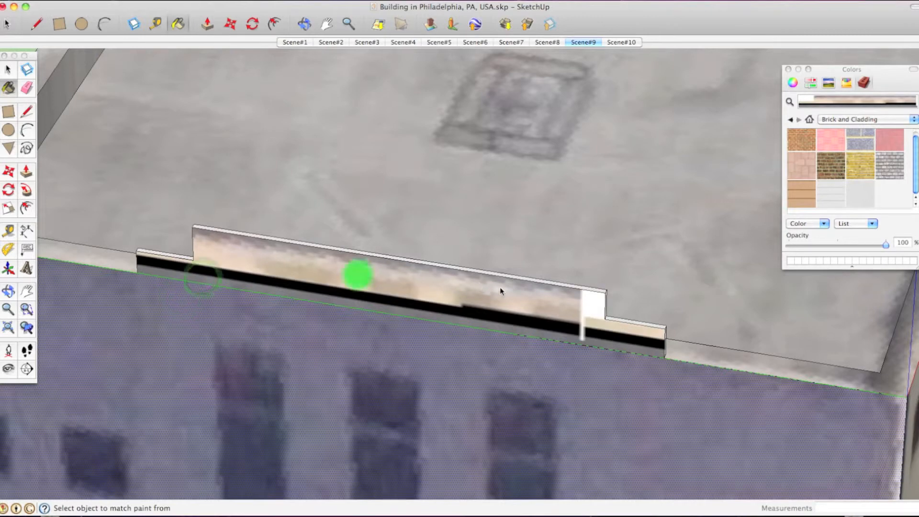
Start positioning the texture on the stepped parapet face, shifting it along the face and enlarging it with the scale/rotate pin
right_click(524, 303)
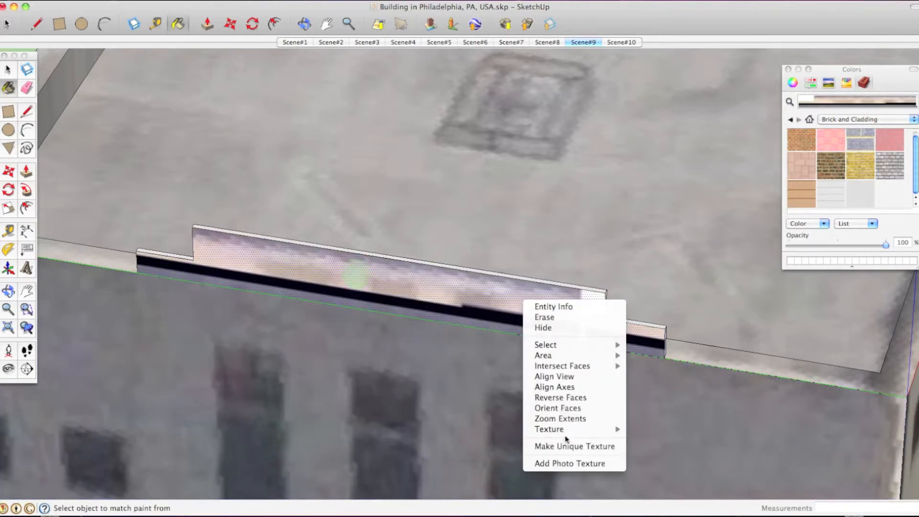
mouse_move(578, 432)
click(652, 429)
drag(462, 326, 412, 299)
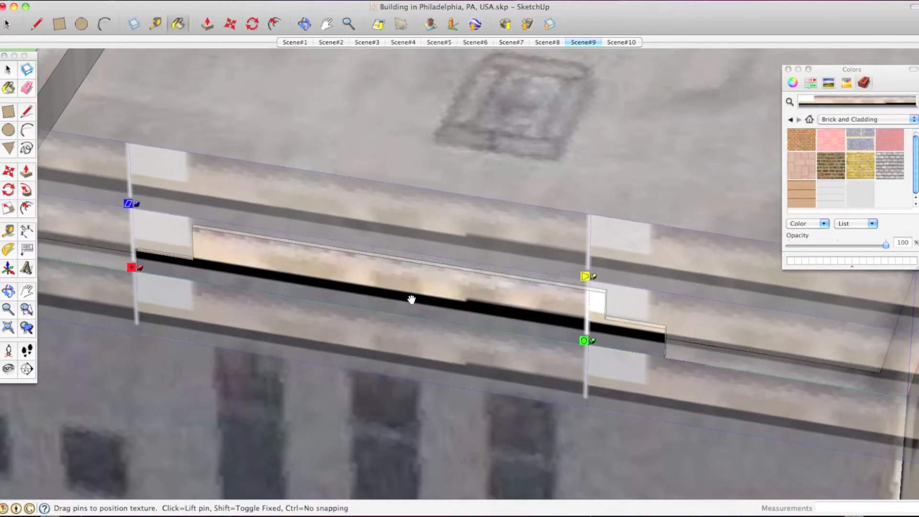
mouse_move(581, 331)
mouse_down()
mouse_move(639, 338)
mouse_move(594, 334)
mouse_move(587, 345)
mouse_up()
drag(646, 360, 703, 377)
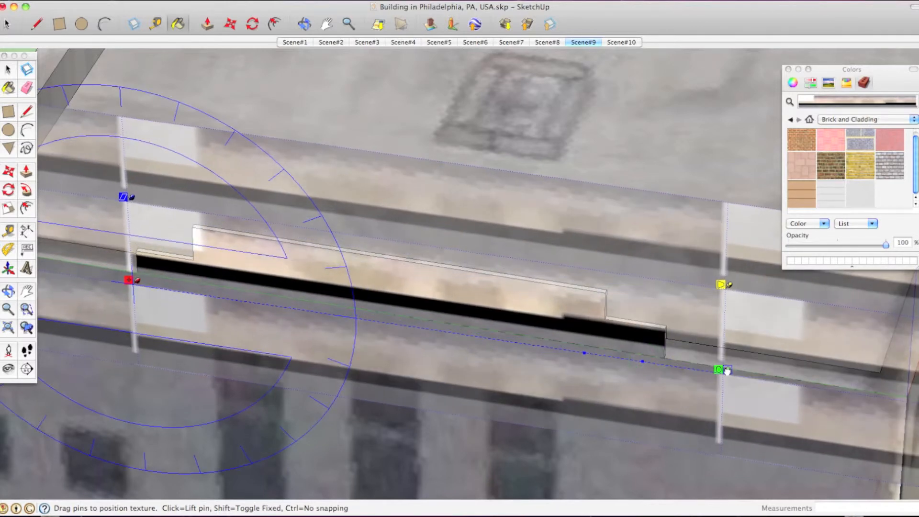
drag(621, 336, 566, 350)
drag(642, 391, 881, 426)
Fine-tune the parapet texture's position, scale and rotation so its black and white strips fall outside the face, and accept the placement
drag(744, 356, 687, 356)
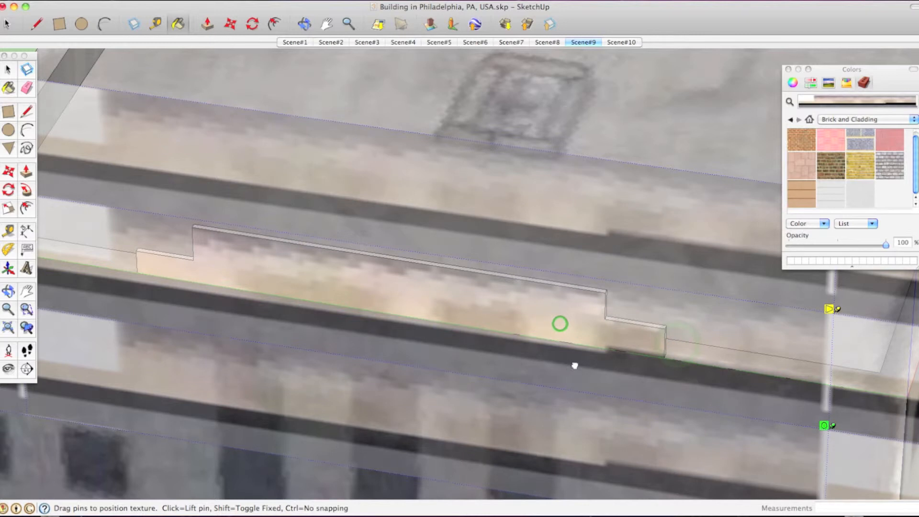
drag(833, 428, 879, 428)
drag(785, 394, 782, 408)
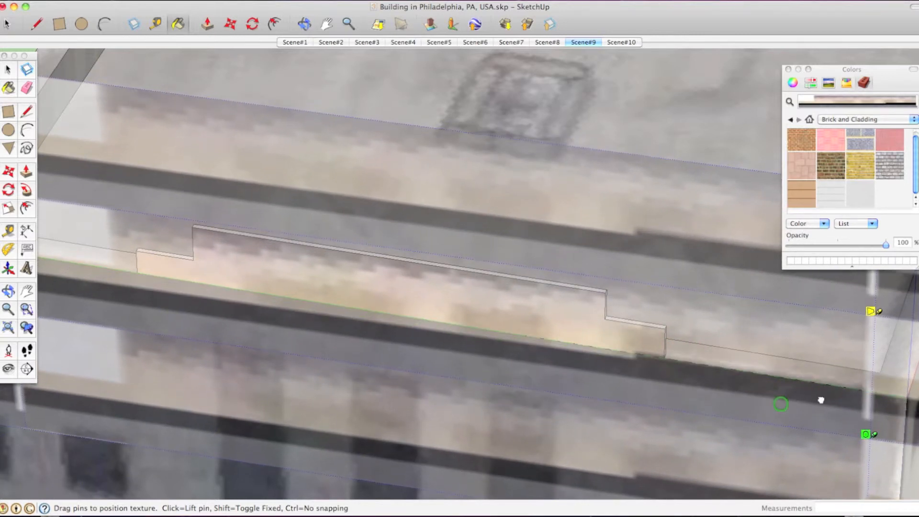
drag(875, 432, 873, 445)
drag(749, 397, 751, 387)
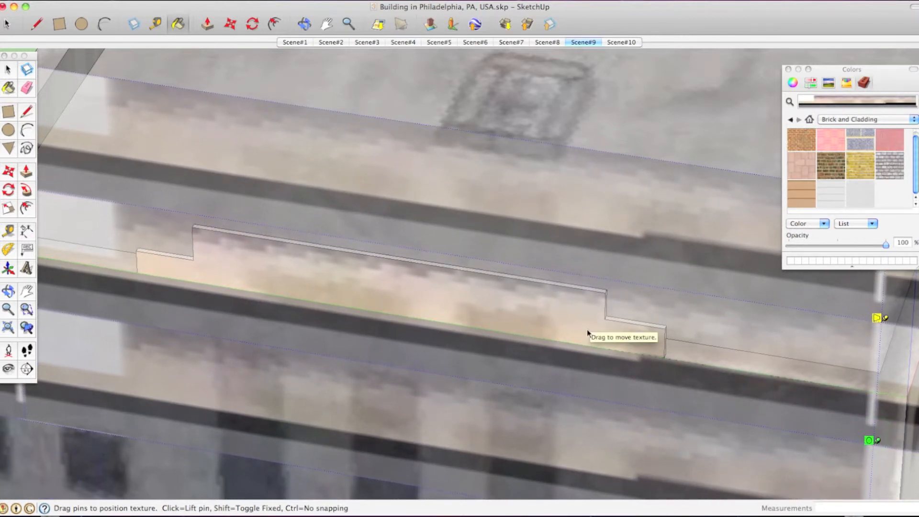
key(Return)
Copy the textured stepped parapet face and paste it in the open space in front of the building's facade
key(o)
drag(625, 287, 746, 166)
middle_drag(746, 166, 523, 218)
scroll(544, 335, up, 4)
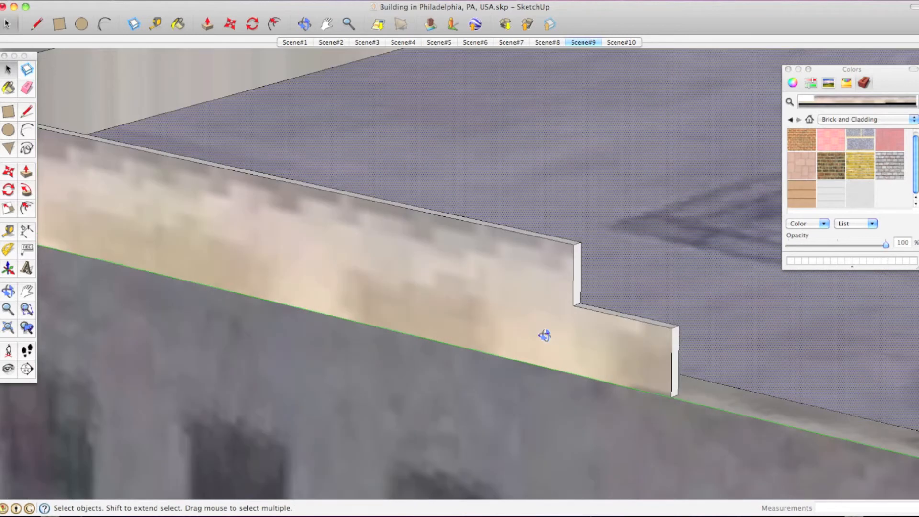
middle_drag(574, 331, 775, 310)
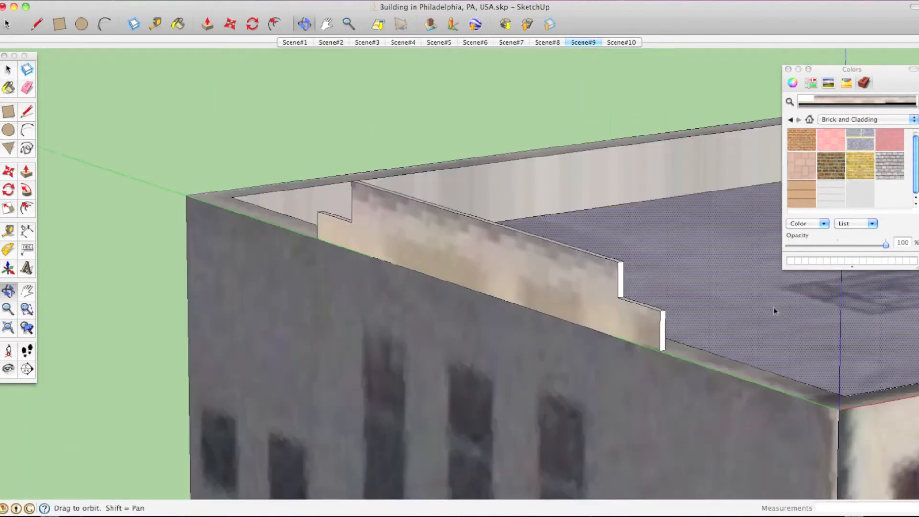
click(579, 301)
key(m)
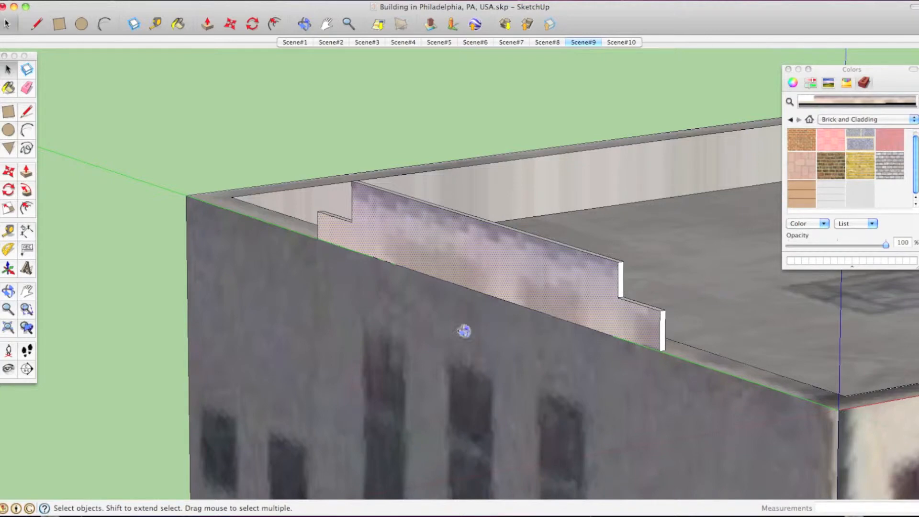
key(super+v)
middle_drag(338, 321, 373, 339)
scroll(348, 345, down, 6)
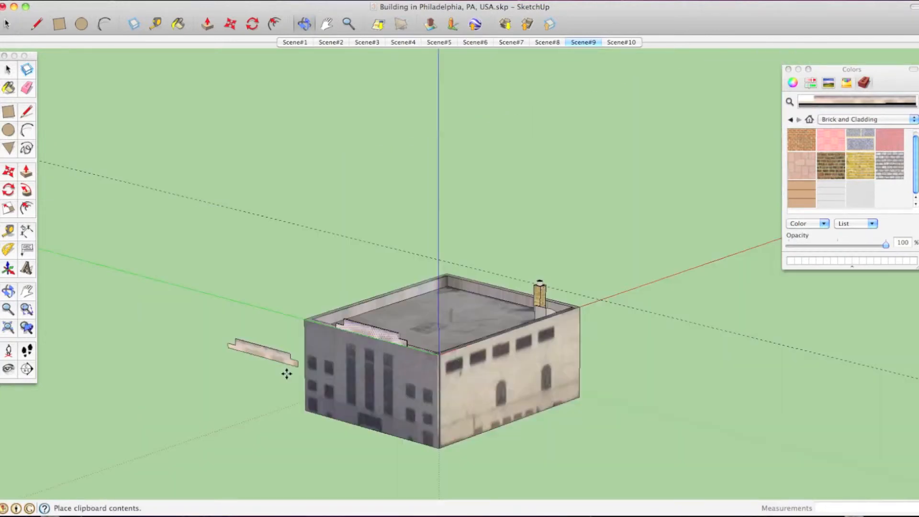
click(275, 428)
scroll(273, 433, up, 6)
middle_drag(273, 433, 277, 383)
scroll(297, 388, down, 6)
key(q)
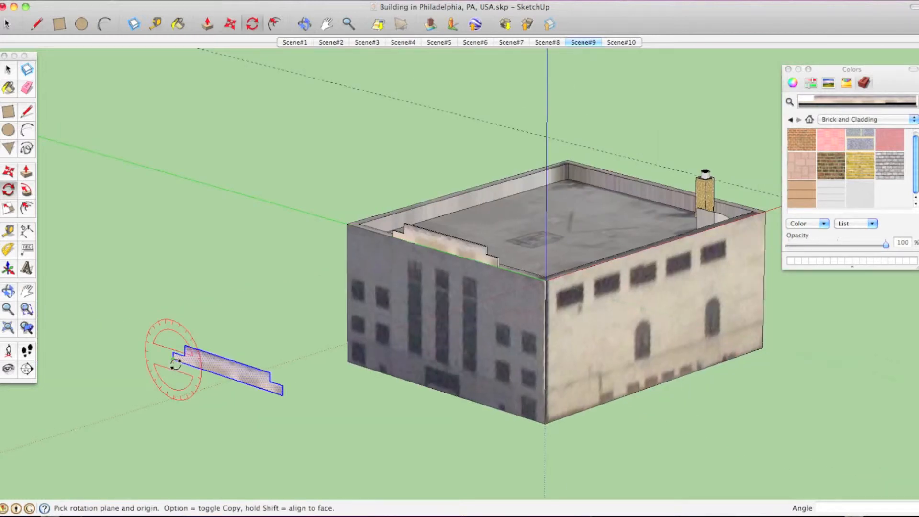
click(174, 363)
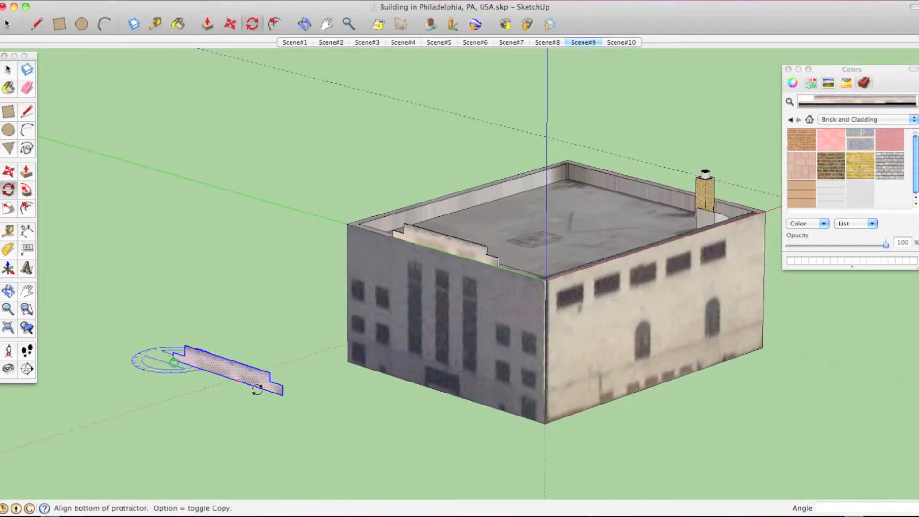
click(284, 396)
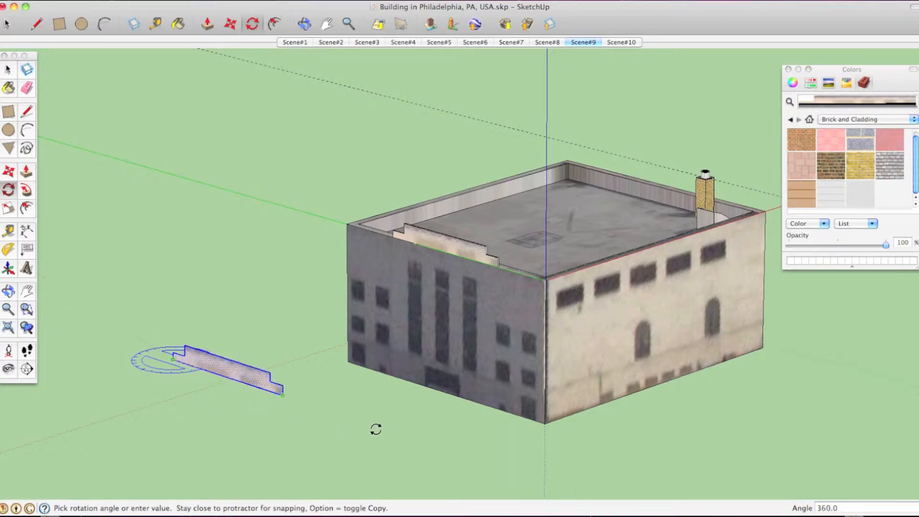
click(376, 429)
Rotate the pasted parapet face 180 degrees horizontally about one of its lower corners
middle_drag(283, 397, 242, 452)
drag(248, 462, 261, 463)
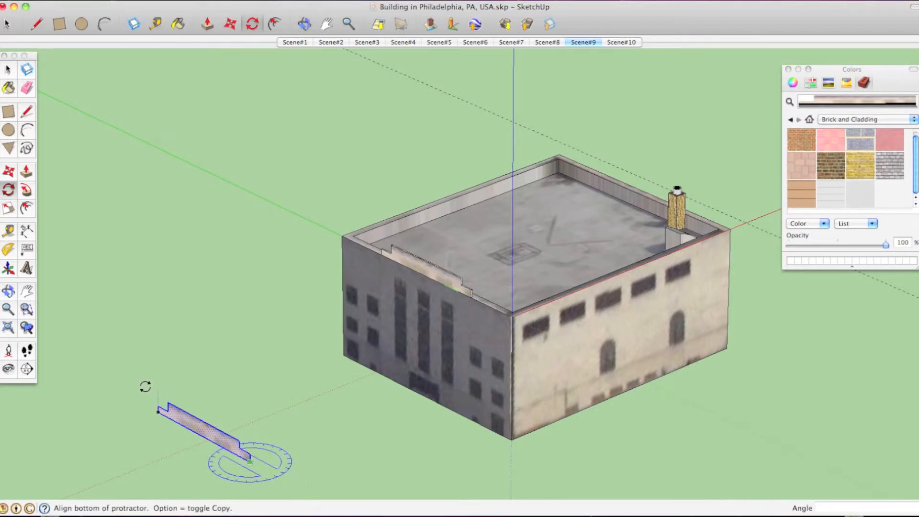
click(112, 387)
scroll(112, 387, down, 5)
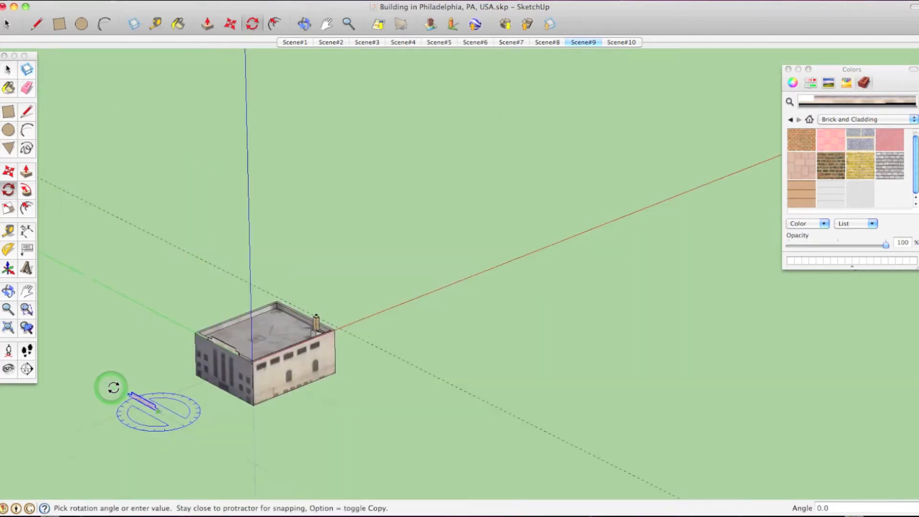
click(240, 457)
scroll(236, 453, up, 5)
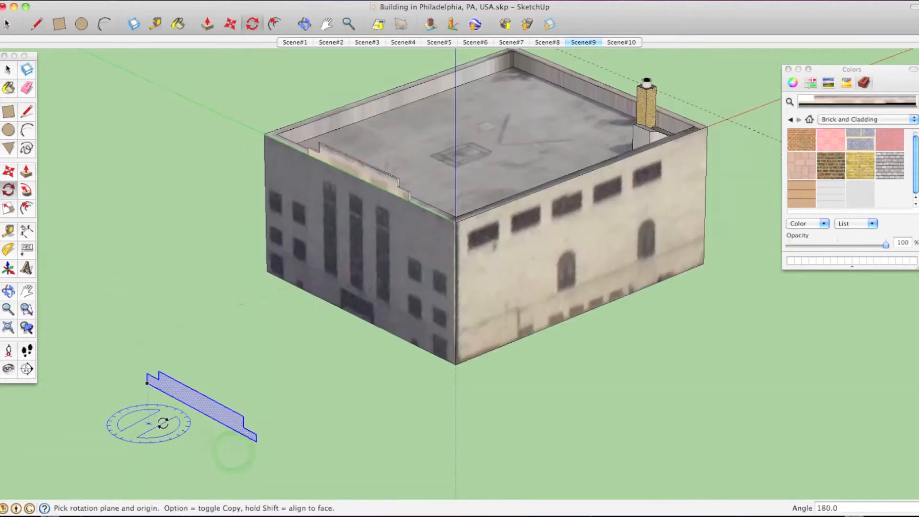
Move the rotated textured face by its lower corner onto the matching corner at the back of the stepped parapet
middle_drag(468, 84, 130, 117)
key(space)
click(479, 115)
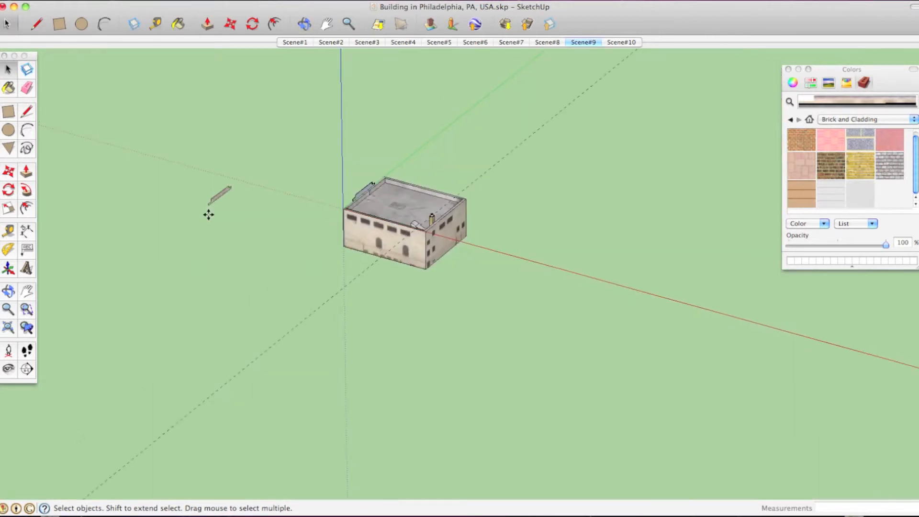
scroll(187, 191, down, 1)
scroll(199, 201, up, 1)
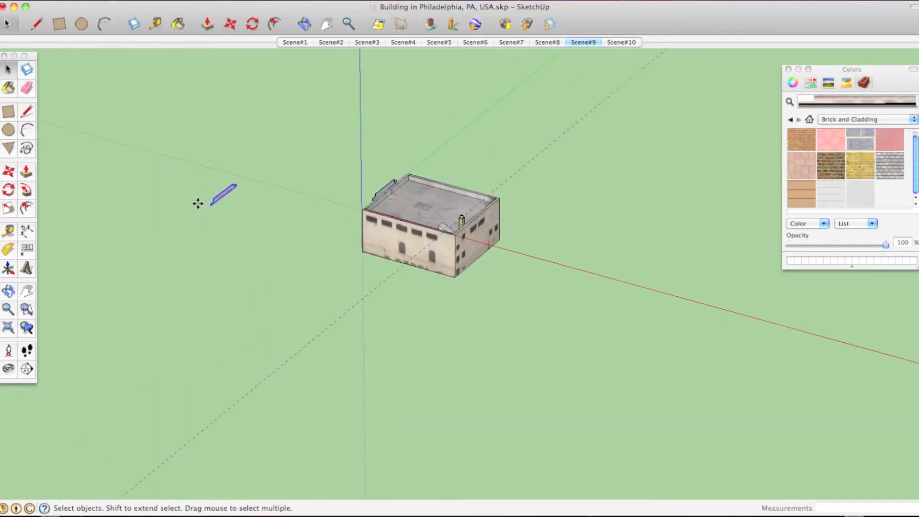
scroll(232, 203, up, 5)
scroll(232, 203, up, 1)
key(m)
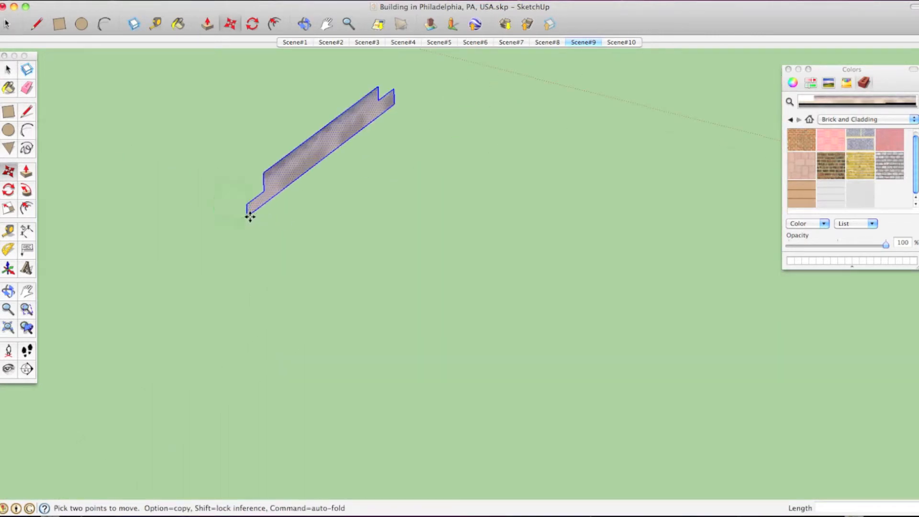
click(250, 217)
scroll(250, 216, down, 4)
scroll(440, 206, up, 6)
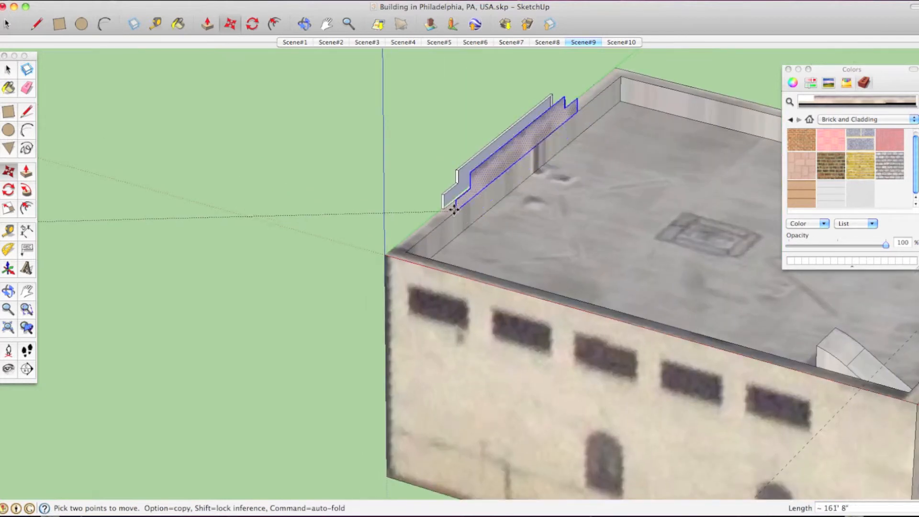
scroll(444, 206, up, 5)
click(444, 213)
Examine how the moved textured face lines up with the back of the stepped parapet along its steps and base
mouse_move(441, 205)
middle_down()
mouse_move(429, 140)
mouse_move(412, 150)
mouse_move(540, 139)
middle_up()
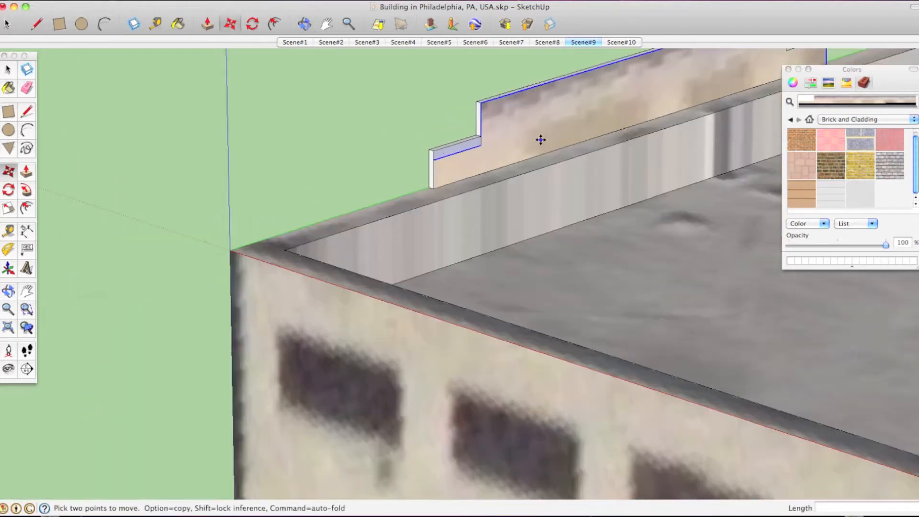
scroll(539, 140, down, 5)
scroll(629, 104, up, 9)
middle_drag(607, 122, 650, 147)
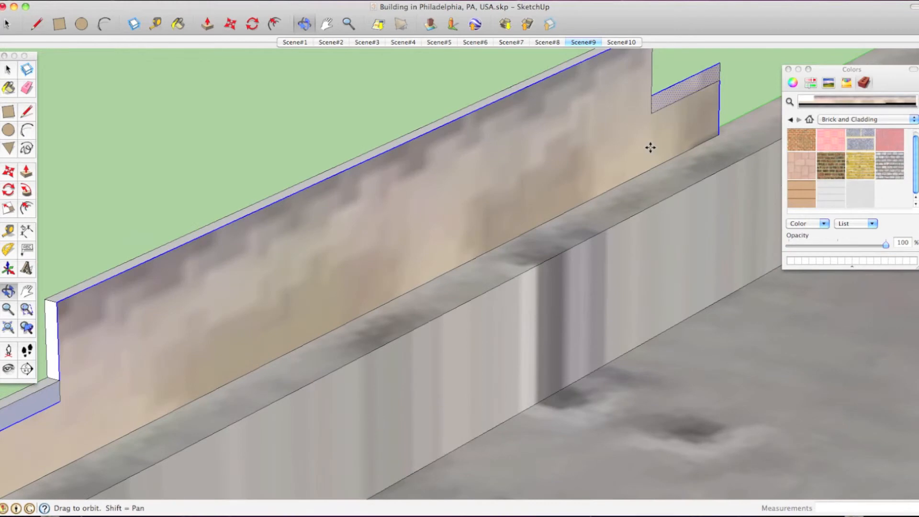
scroll(650, 148, down, 8)
key(m)
scroll(507, 154, down, 3)
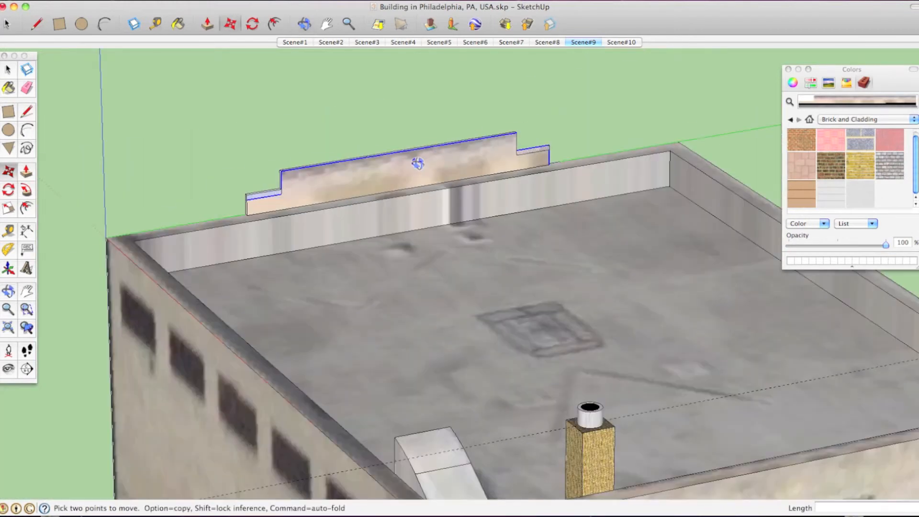
scroll(413, 163, down, 2)
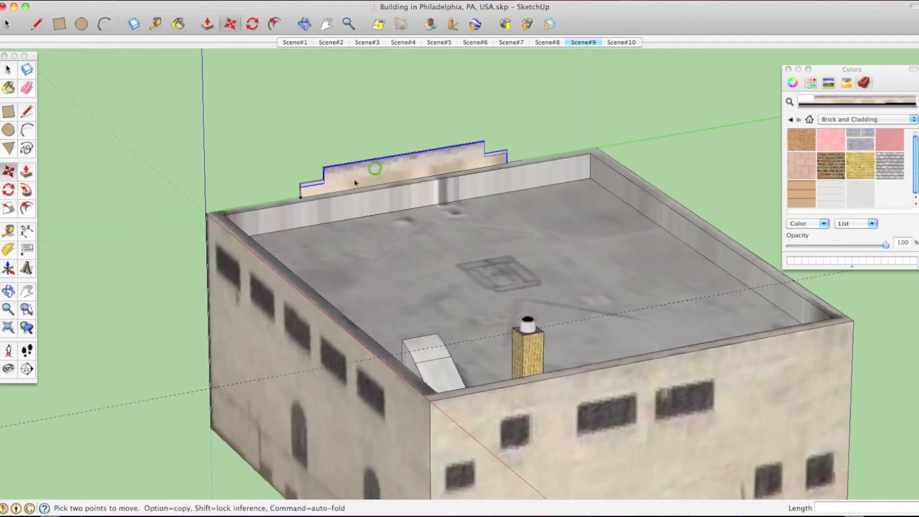
middle_drag(334, 181, 355, 180)
key(space)
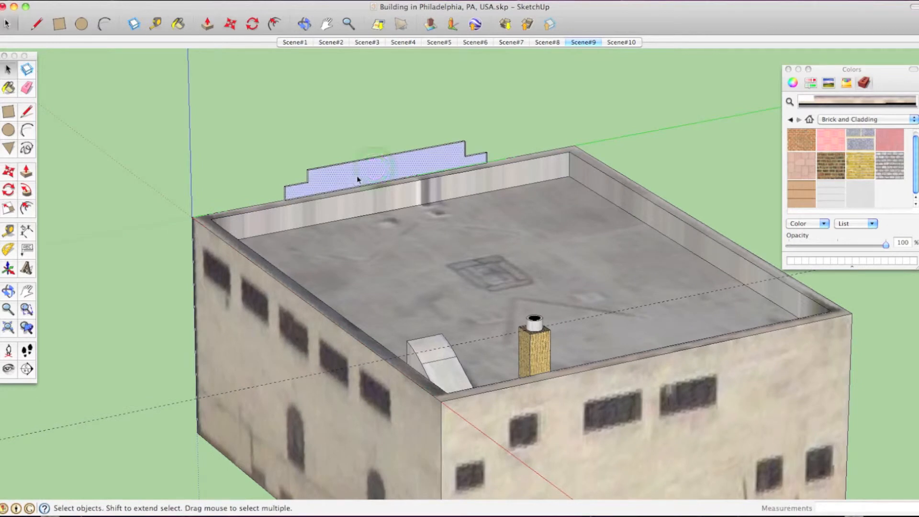
key(super+v)
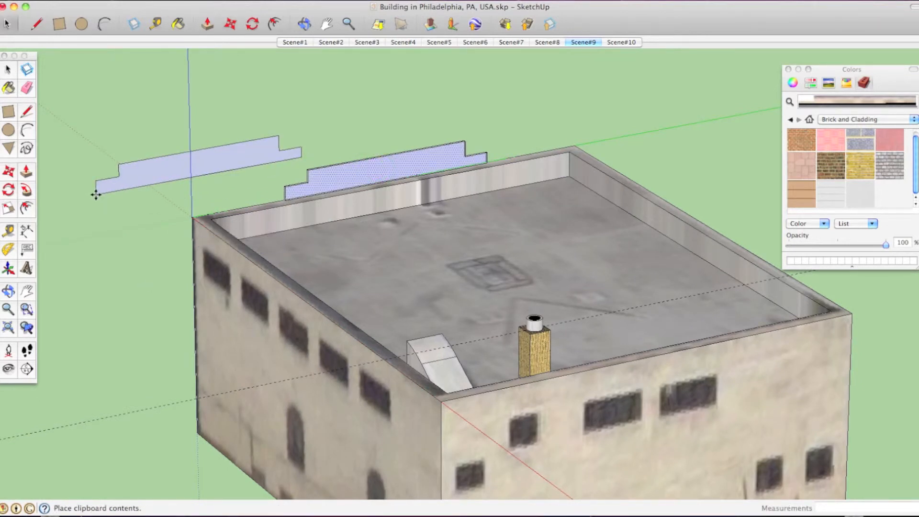
key(Escape)
Draw a line about 46' 6" long along the base of the stepped parapet's back face, from corner to corner
scroll(501, 177, up, 5)
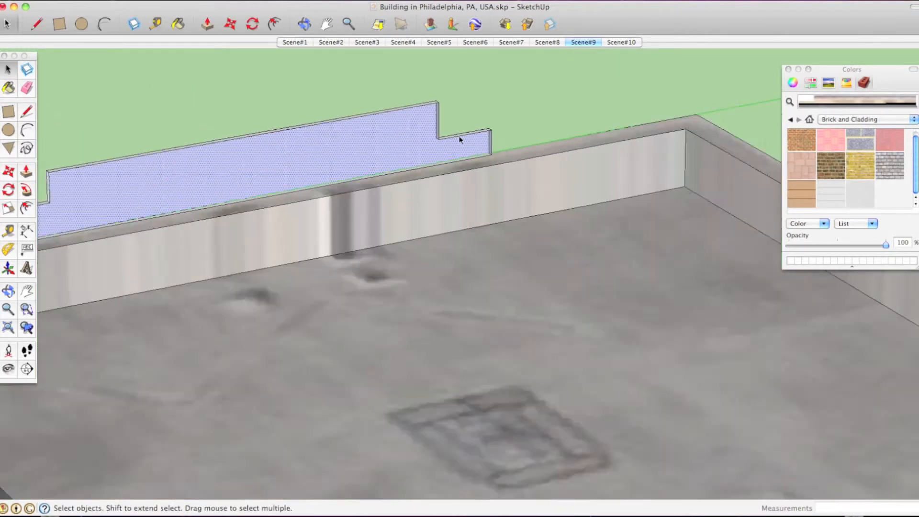
scroll(460, 140, down, 5)
scroll(271, 179, up, 5)
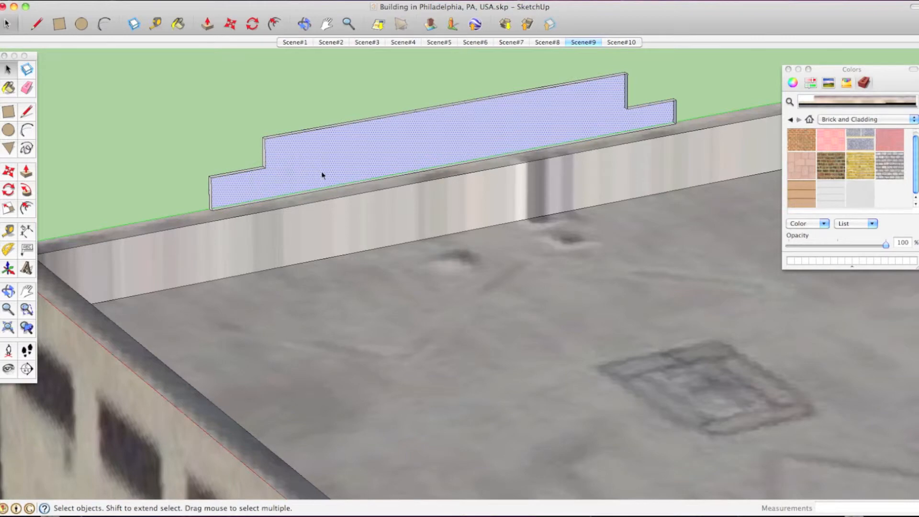
key(m)
mouse_move(327, 172)
middle_down()
mouse_move(307, 164)
mouse_move(430, 164)
mouse_move(333, 167)
middle_up()
key(l)
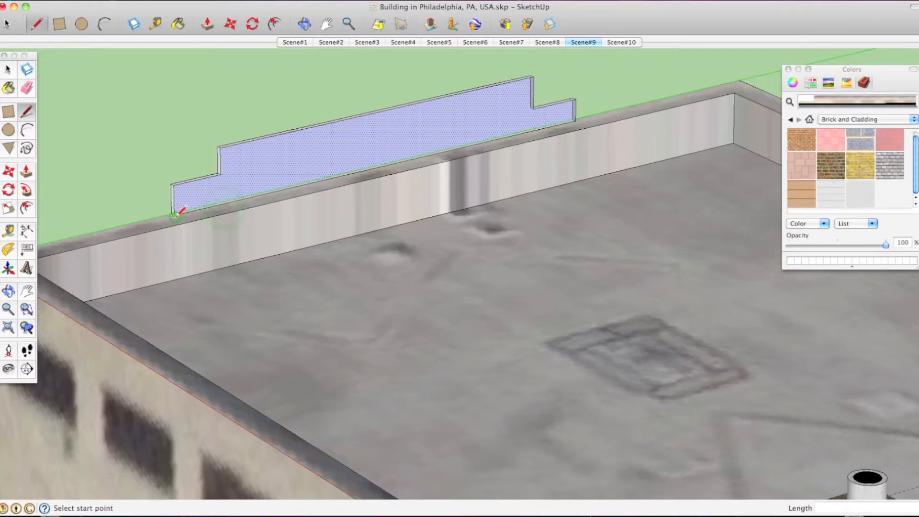
click(575, 119)
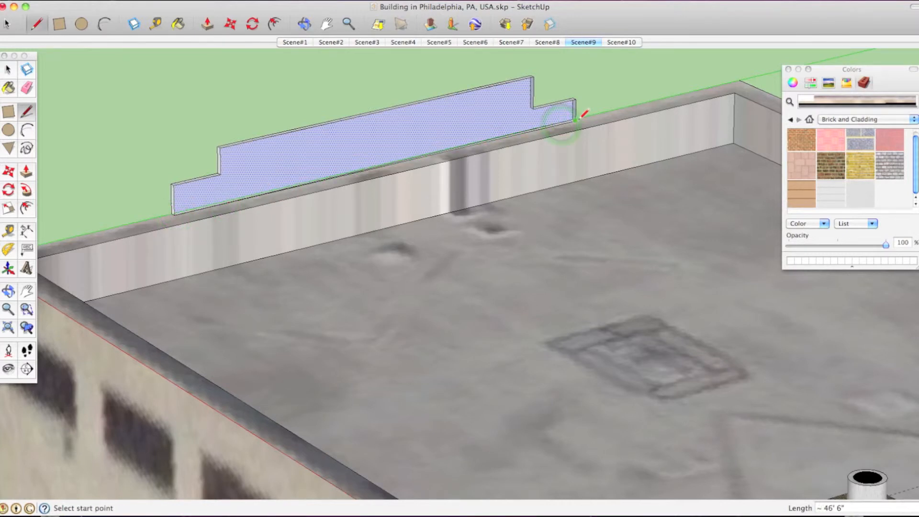
click(176, 216)
middle_drag(185, 206, 551, 246)
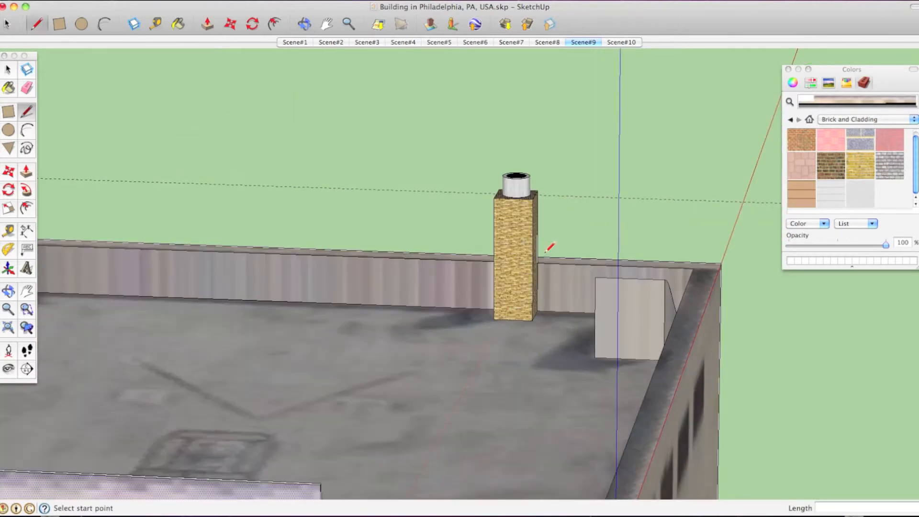
Examine the stepped parapet's back, end and top faces from several sides to find the areas still lacking texture
scroll(550, 247, down, 10)
scroll(462, 305, up, 10)
key(b)
mouse_move(505, 301)
middle_down()
mouse_move(437, 289)
mouse_move(433, 252)
mouse_move(308, 216)
middle_up()
scroll(433, 252, down, 5)
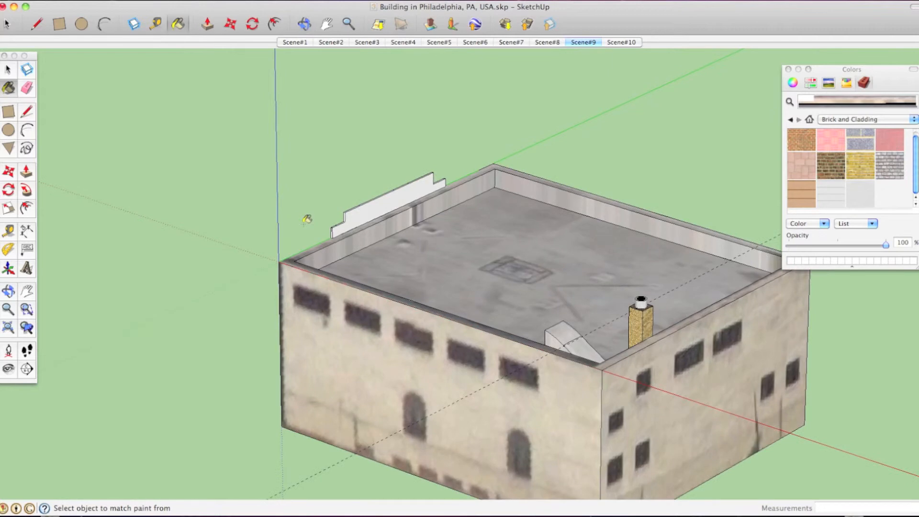
scroll(414, 203, up, 5)
click(414, 205)
scroll(367, 188, up, 3)
middle_drag(366, 188, 852, 201)
scroll(469, 231, down, 7)
key(space)
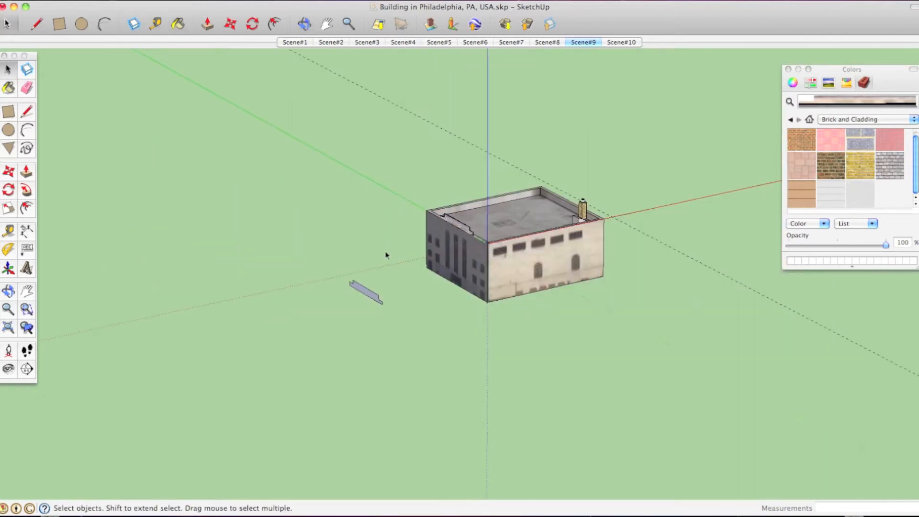
Draw a small rectangle on the blank side wall below its corner window and make its texture unique
scroll(455, 232, up, 10)
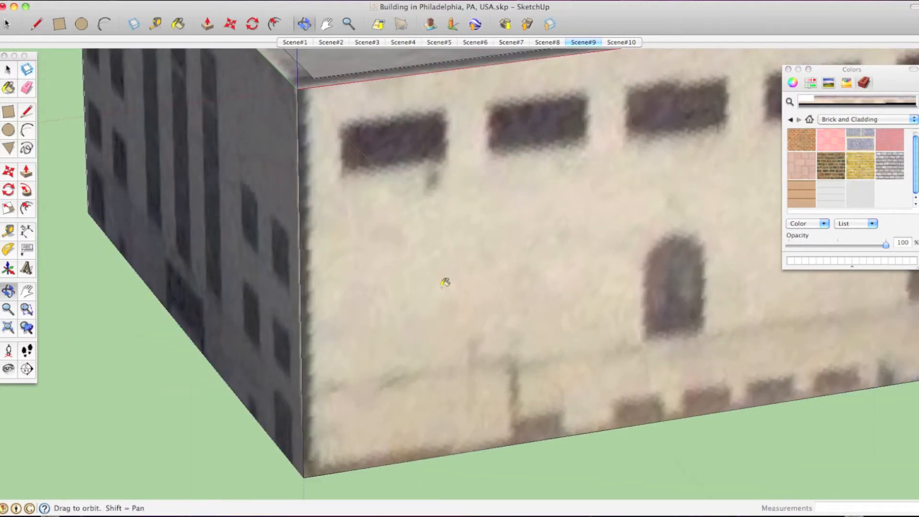
middle_drag(445, 283, 388, 289)
key(b)
key(m)
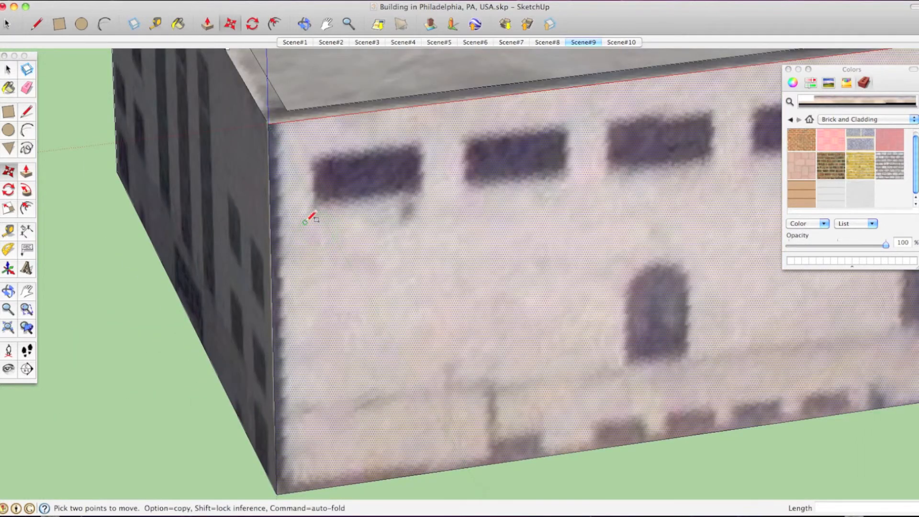
key(r)
click(302, 229)
click(387, 300)
key(space)
right_click(328, 278)
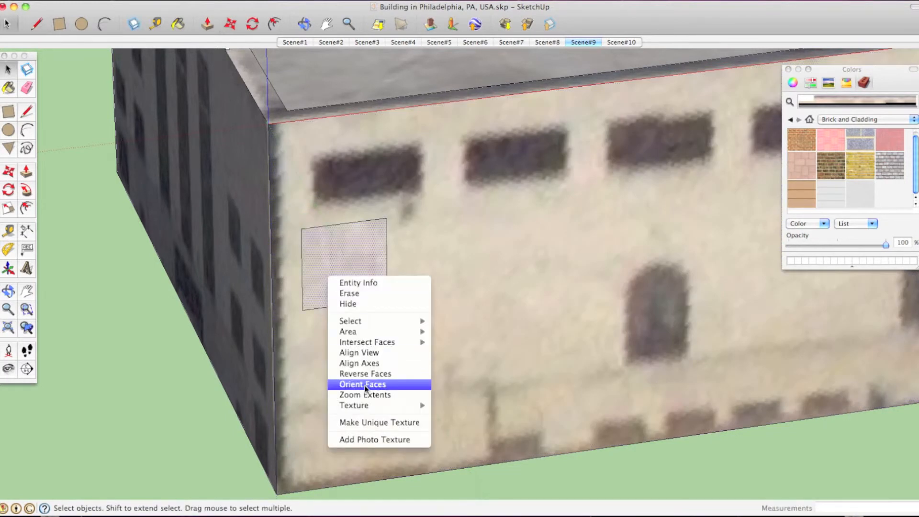
click(375, 421)
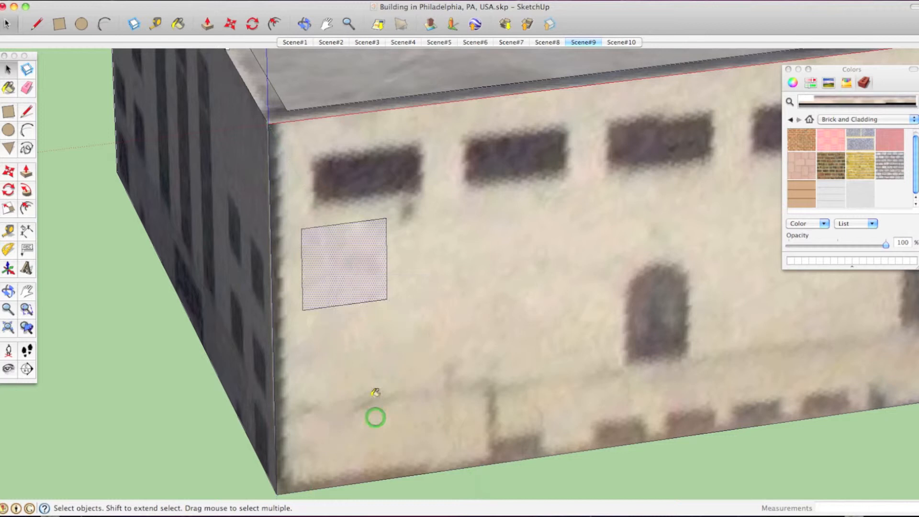
Sample the wall patch's texture and paint the stepped parapet's nearer end faces and top edges with it
key(b)
super+click(337, 281)
scroll(288, 247, down, 4)
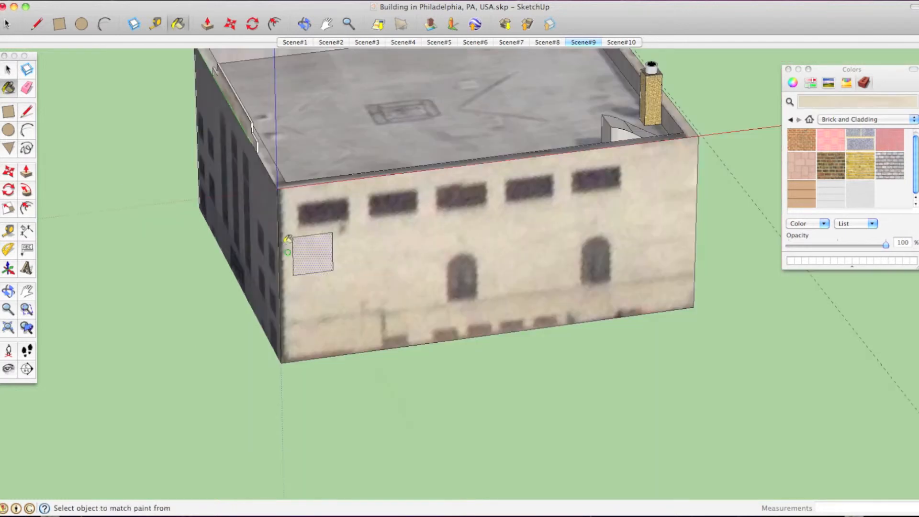
scroll(257, 120, up, 7)
click(237, 204)
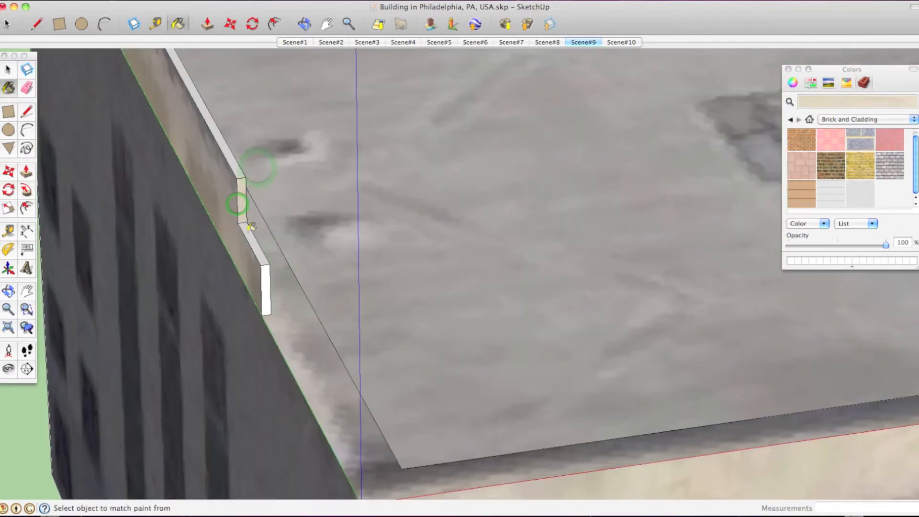
click(251, 228)
click(265, 277)
click(236, 168)
Paint the step faces at the parapet's opposite end with the same plain wall texture
mouse_move(185, 148)
middle_down()
mouse_move(260, 168)
mouse_move(688, 197)
middle_up()
scroll(646, 224, down, 4)
middle_drag(437, 273, 709, 245)
scroll(712, 240, up, 4)
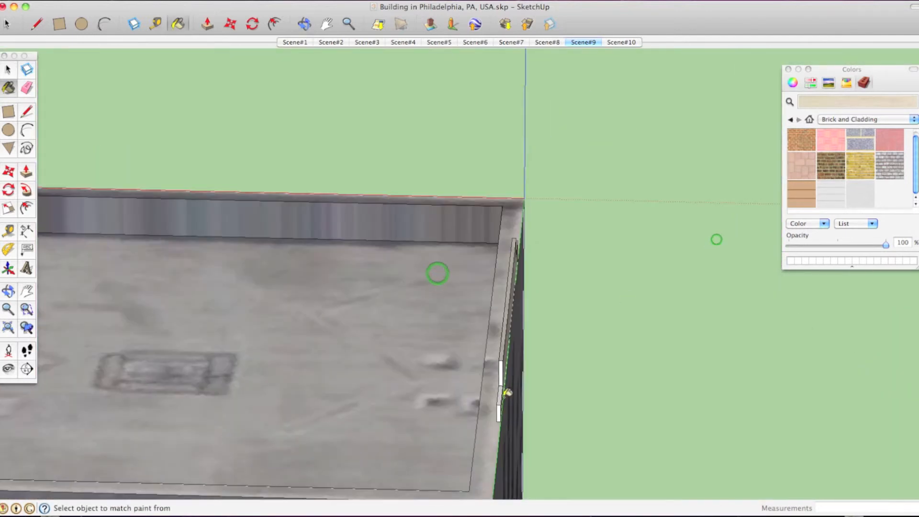
click(503, 405)
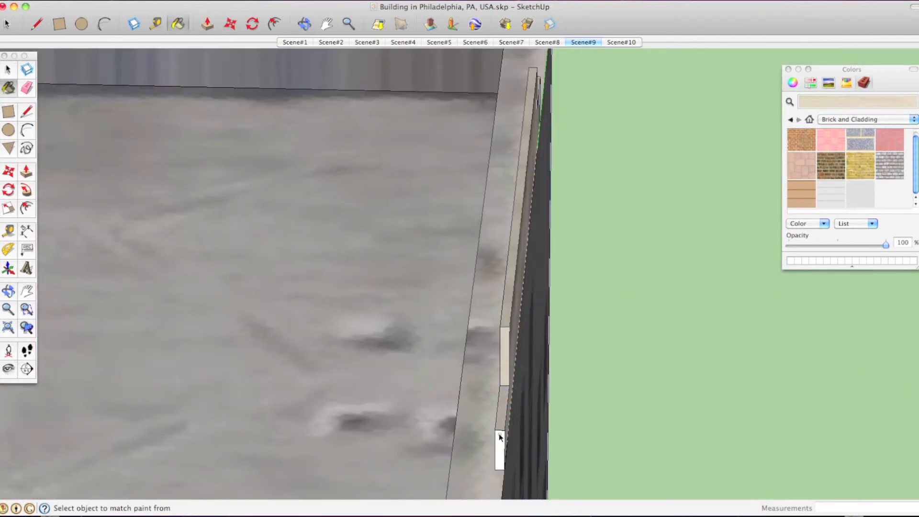
mouse_move(500, 440)
middle_down()
mouse_move(415, 341)
mouse_move(400, 343)
middle_up()
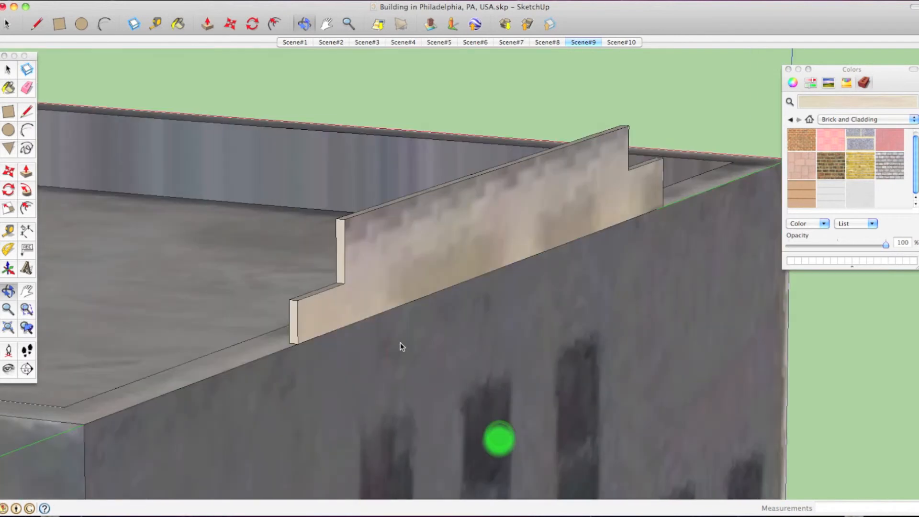
Switch the texture on the stepped parapet's front face to Projected
key(space)
right_click(380, 277)
mouse_move(487, 402)
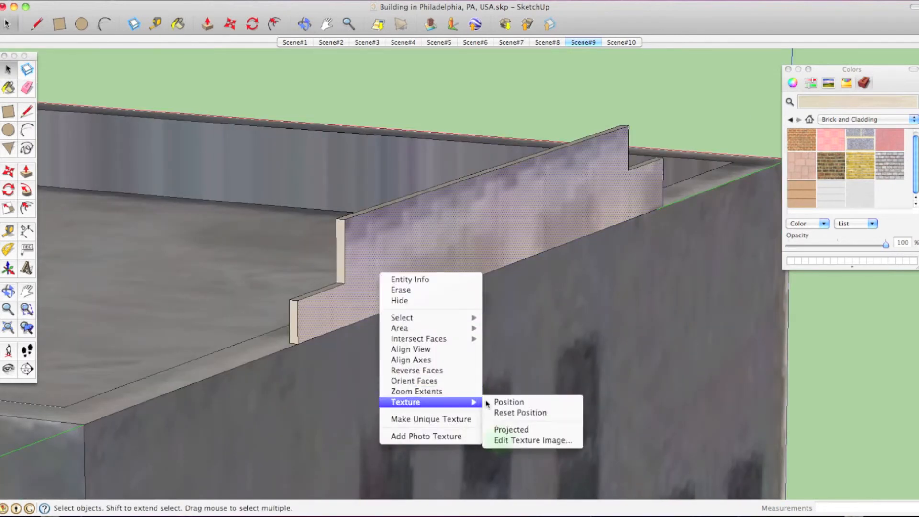
click(523, 428)
Repaint the stepped parapet's narrow end faces and top edges at both ends with the plain wall texture
middle_drag(359, 304, 474, 304)
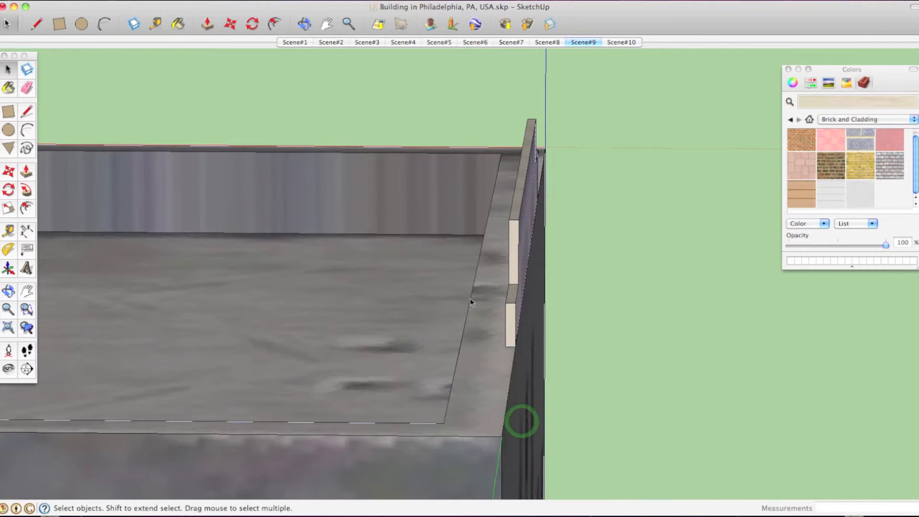
key(b)
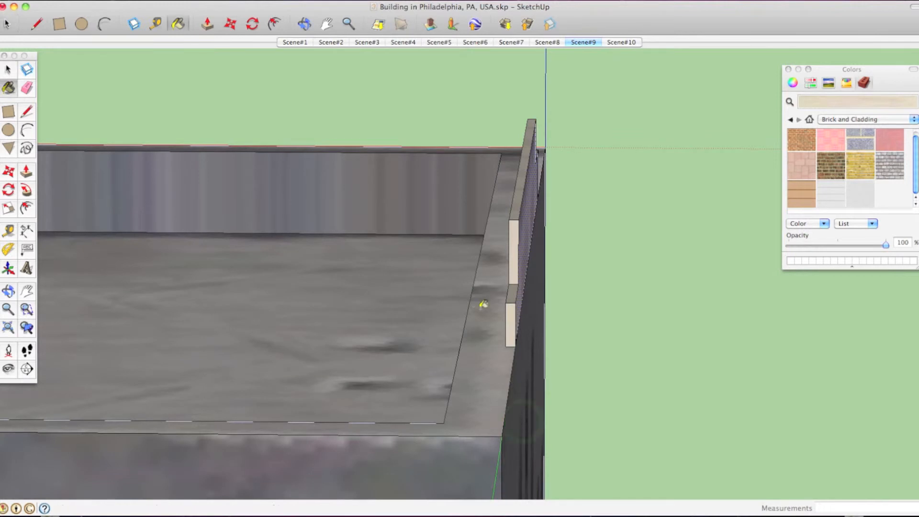
click(512, 256)
mouse_move(515, 203)
middle_down()
mouse_move(533, 201)
mouse_move(728, 309)
mouse_move(657, 211)
mouse_move(765, 230)
middle_up()
mouse_move(302, 226)
middle_down()
mouse_move(615, 216)
mouse_move(642, 230)
middle_up()
middle_drag(189, 377, 322, 312)
click(320, 312)
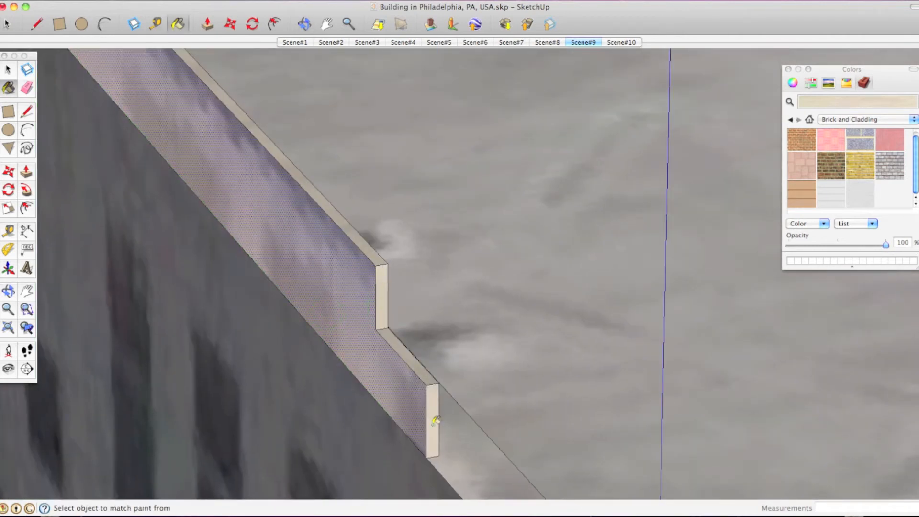
middle_drag(433, 424, 410, 382)
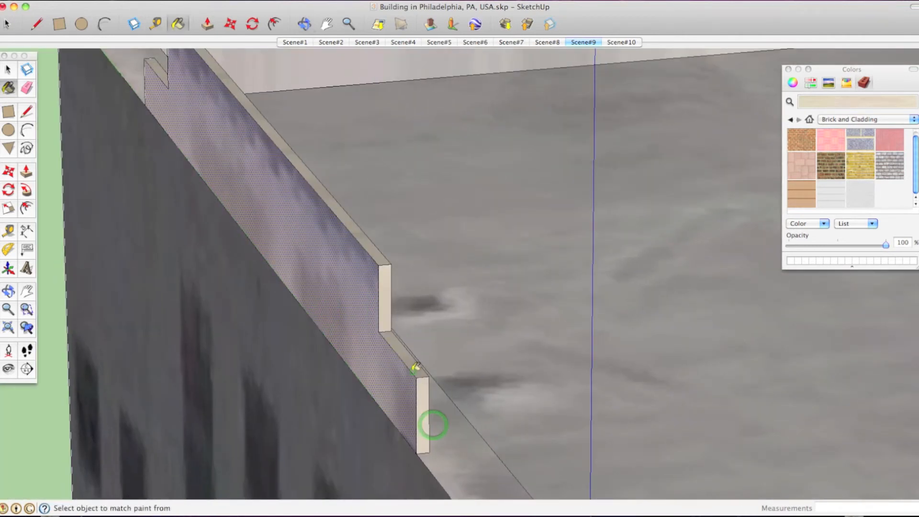
scroll(413, 370, up, 5)
click(413, 371)
Examine the textured parapet, the small wall patch and the roof's inner walls around the building's front corner
scroll(414, 372, down, 3)
scroll(429, 430, down, 4)
key(e)
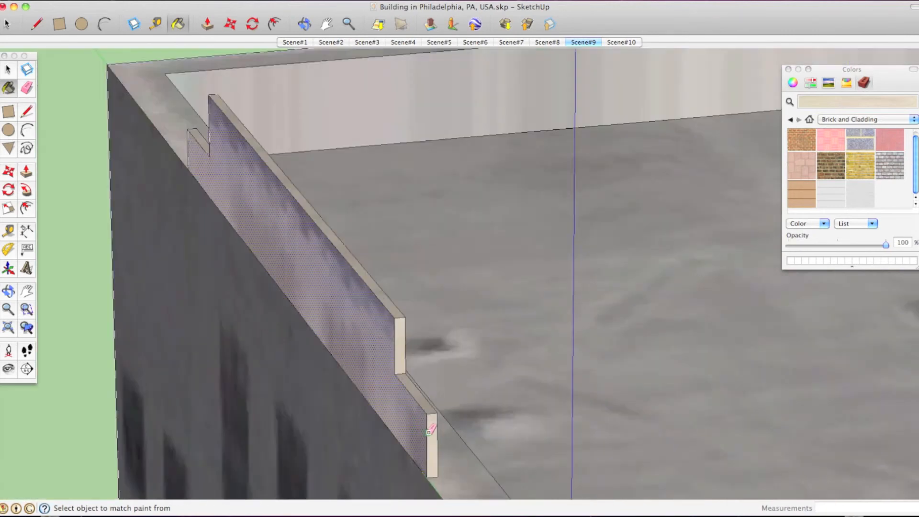
scroll(428, 430, down, 5)
scroll(377, 397, up, 4)
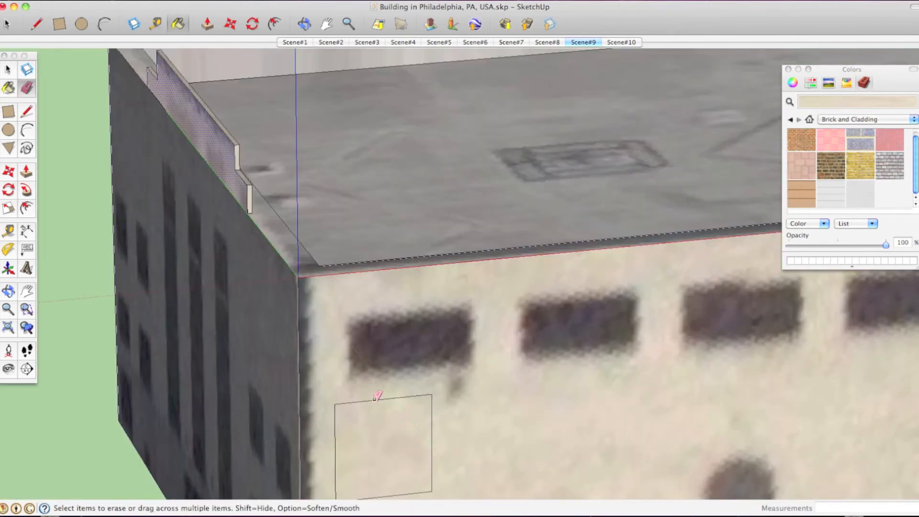
scroll(335, 450, down, 5)
middle_drag(336, 450, 478, 420)
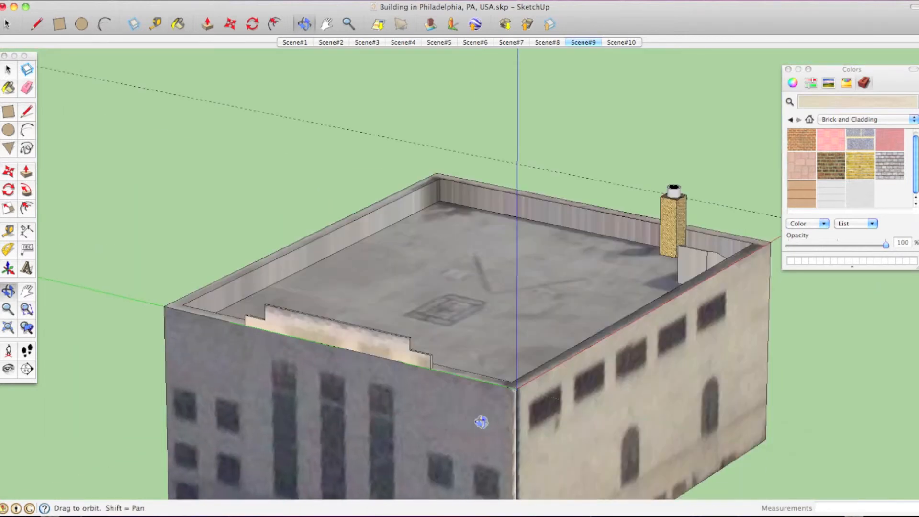
scroll(459, 421, down, 6)
scroll(418, 412, up, 6)
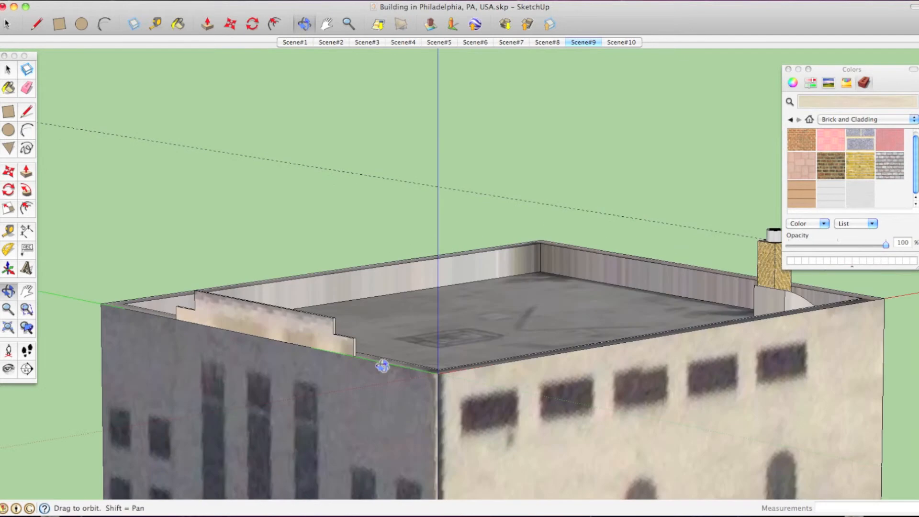
middle_drag(382, 366, 304, 353)
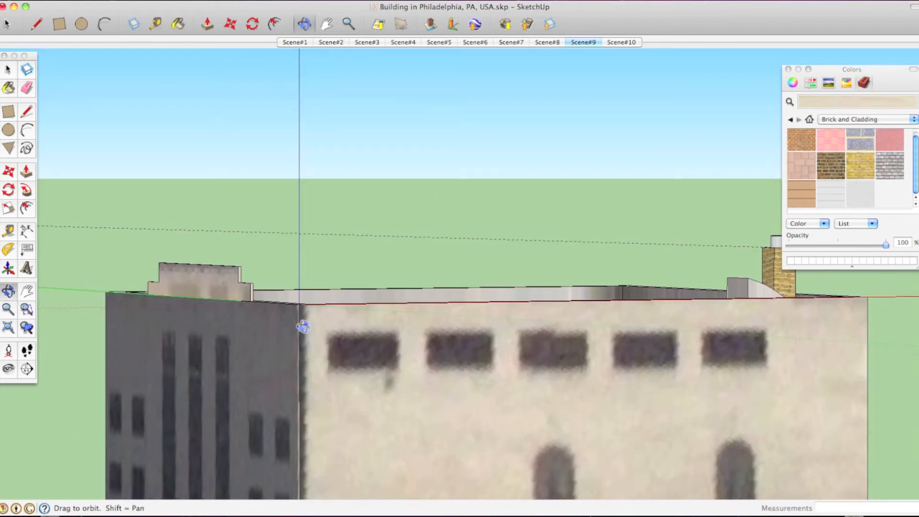
Make the small side-wall patch's texture unique again and sample it for painting
key(b)
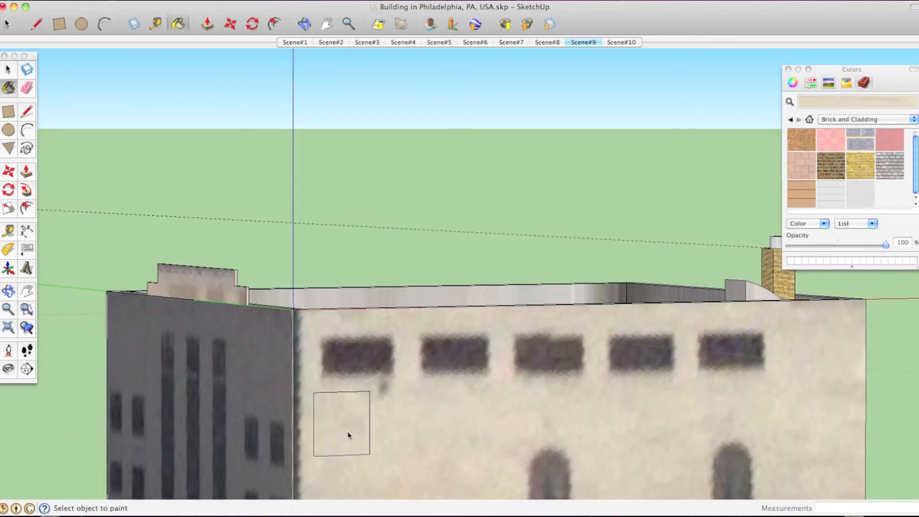
right_click(349, 435)
click(389, 488)
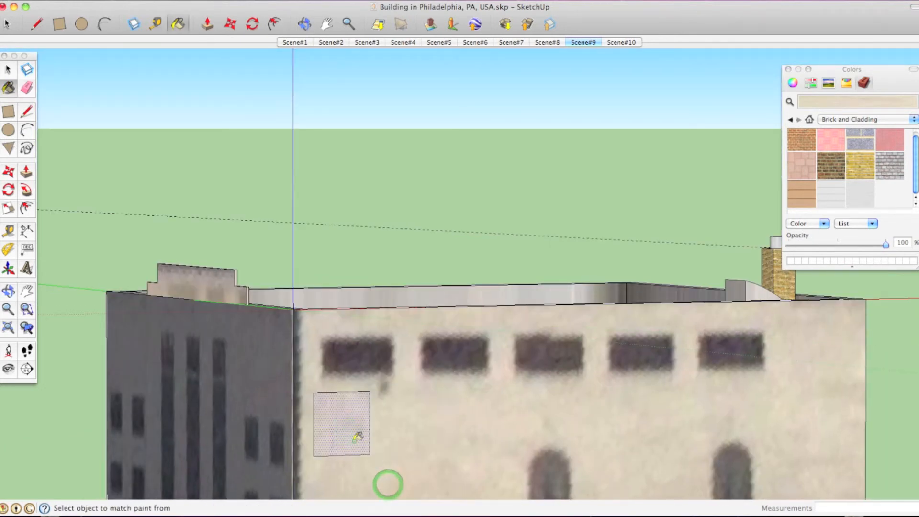
super+click(354, 441)
Paint the inner faces of the low walls around the roof with the sampled patch texture
middle_drag(351, 296, 280, 369)
scroll(345, 259, up, 5)
click(344, 247)
scroll(325, 273, down, 5)
mouse_move(408, 268)
middle_down()
mouse_move(546, 243)
mouse_move(527, 239)
mouse_move(541, 234)
mouse_move(637, 297)
mouse_move(864, 291)
middle_up()
click(545, 244)
click(594, 244)
click(705, 175)
mouse_move(668, 211)
middle_down()
mouse_move(172, 222)
mouse_move(396, 263)
mouse_move(134, 238)
middle_up()
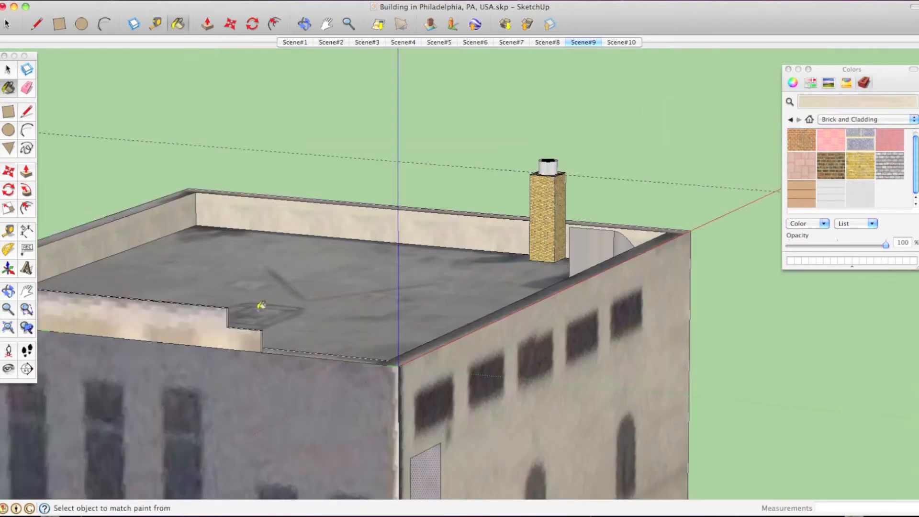
Erase the small rectangle's edges from the blank side wall
middle_drag(261, 305, 287, 358)
middle_drag(338, 405, 376, 437)
scroll(291, 448, up, 5)
key(e)
mouse_move(295, 415)
mouse_down()
mouse_move(290, 468)
mouse_move(216, 443)
mouse_move(250, 396)
mouse_up()
scroll(279, 413, down, 5)
Offset the outline of the rooftop box's upright front face inward to form a narrow frame
scroll(172, 352, up, 1)
mouse_move(167, 348)
middle_down()
mouse_move(461, 266)
mouse_move(570, 288)
mouse_move(567, 243)
mouse_move(499, 292)
mouse_move(381, 322)
mouse_move(230, 318)
mouse_move(233, 298)
mouse_move(201, 292)
middle_up()
scroll(201, 291, down, 3)
scroll(279, 252, up, 4)
mouse_move(279, 252)
middle_down()
mouse_move(427, 302)
mouse_move(649, 307)
middle_up()
key(b)
scroll(517, 267, down, 1)
scroll(517, 267, up, 5)
middle_drag(527, 263, 725, 256)
middle_drag(592, 215, 598, 271)
key(f)
click(556, 269)
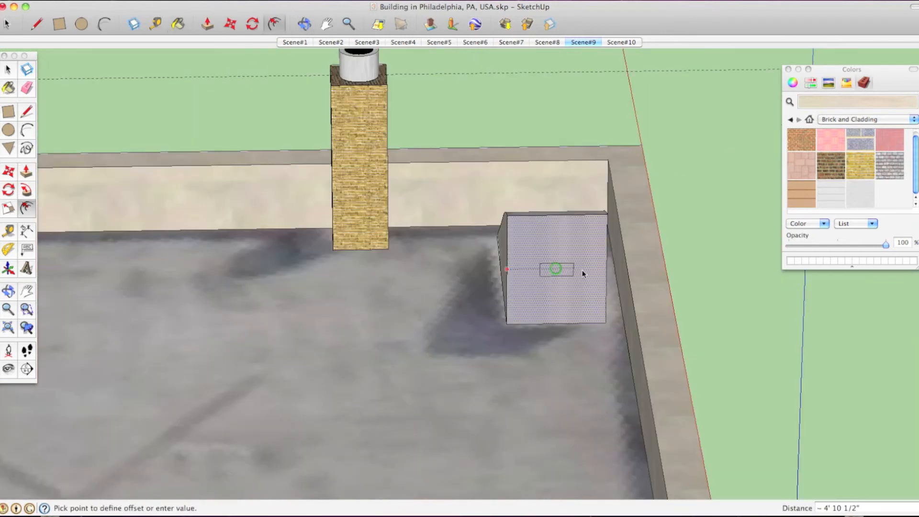
middle_drag(512, 305, 515, 306)
click(515, 307)
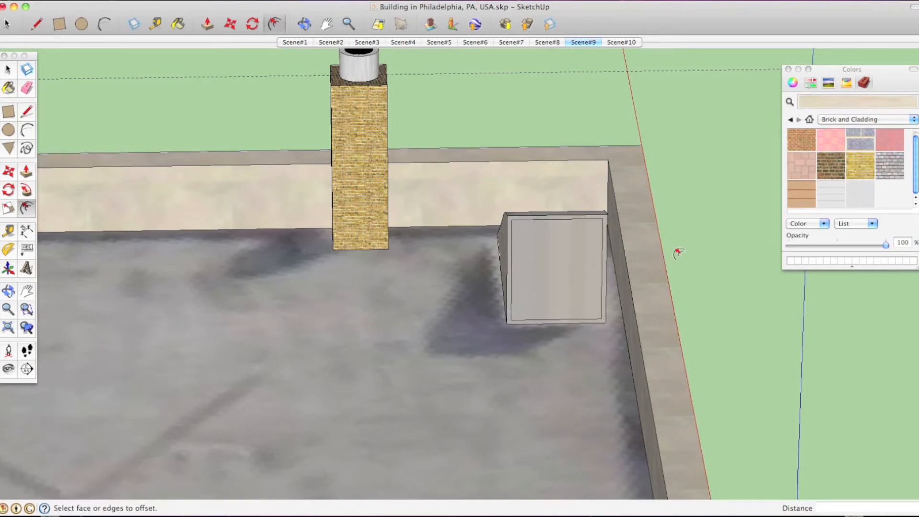
Try painting the inset panel on the rooftop box black from the Apple color collection
scroll(553, 246, up, 4)
middle_drag(555, 245, 624, 234)
scroll(622, 235, up, 1)
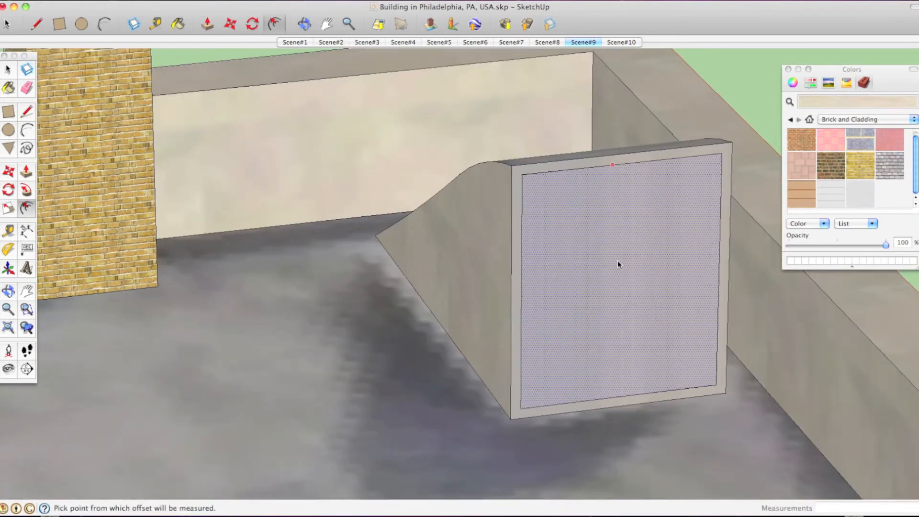
key(b)
click(828, 153)
click(853, 120)
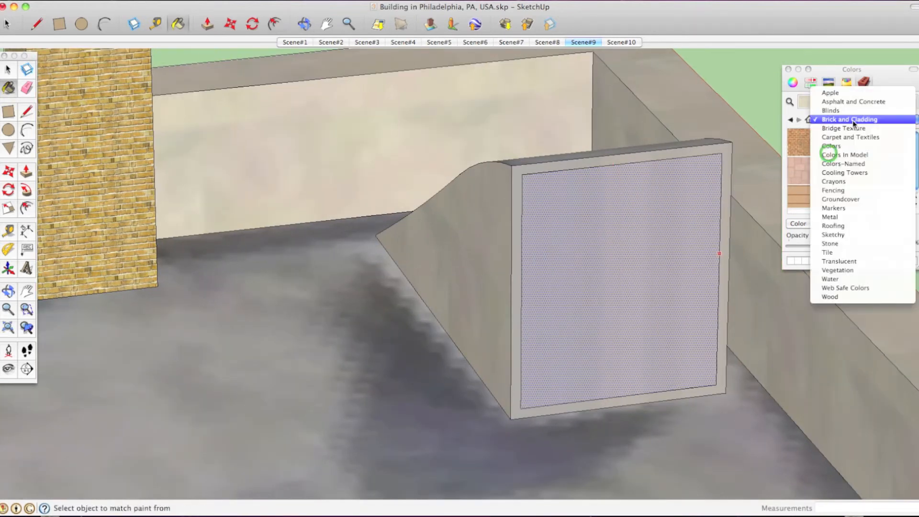
click(830, 92)
click(814, 143)
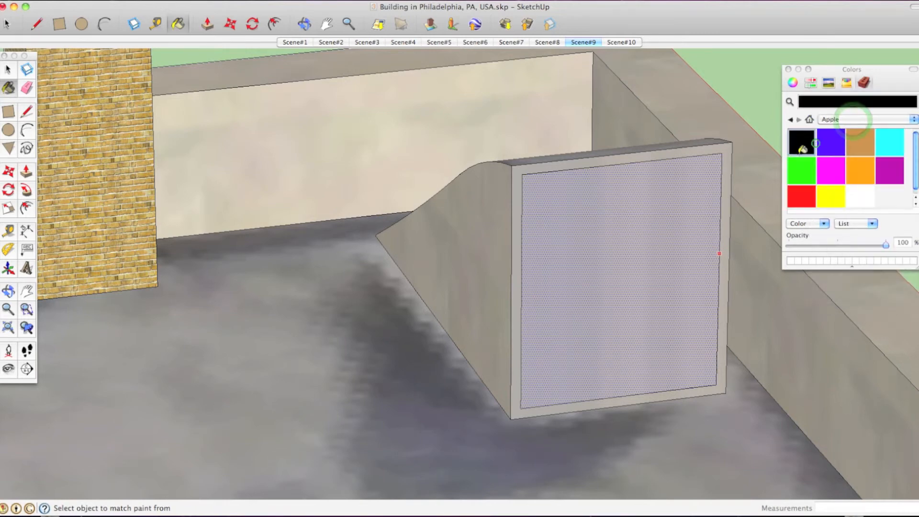
click(633, 244)
Check the black panel from across the roof and undo its fill
scroll(622, 300, down, 3)
key(space)
mouse_move(737, 180)
middle_down()
mouse_move(685, 235)
mouse_move(607, 235)
middle_up()
scroll(607, 236, down, 5)
middle_drag(554, 267, 718, 237)
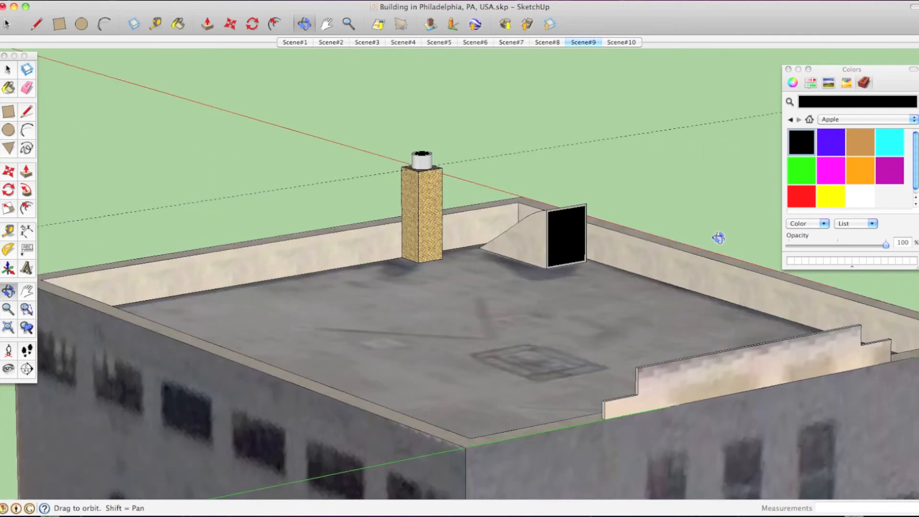
scroll(629, 247, up, 3)
middle_drag(629, 247, 677, 248)
key(super+z)
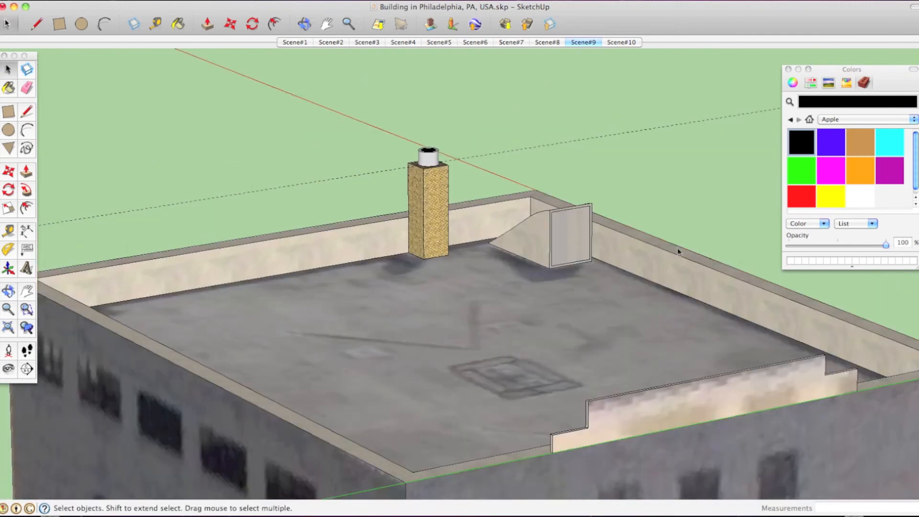
Examine the rooftop box up close and the whole building with its parapet, chimney and textured roof walls
scroll(588, 242, up, 4)
middle_drag(590, 218, 530, 230)
scroll(509, 219, down, 2)
scroll(532, 225, up, 1)
scroll(530, 230, up, 1)
scroll(548, 229, down, 2)
scroll(552, 233, up, 4)
scroll(552, 234, up, 2)
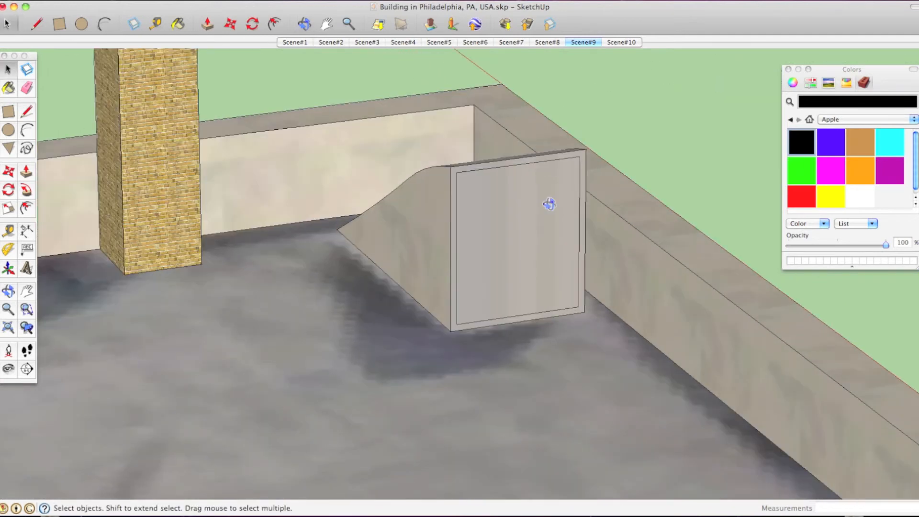
scroll(560, 273, down, 5)
middle_drag(556, 281, 523, 287)
scroll(502, 327, down, 2)
scroll(507, 330, up, 4)
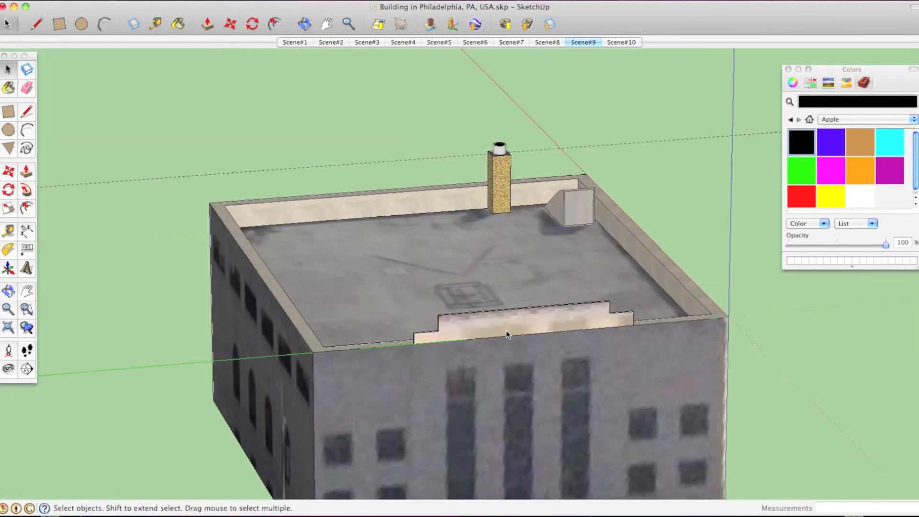
scroll(454, 282, down, 4)
scroll(454, 282, up, 3)
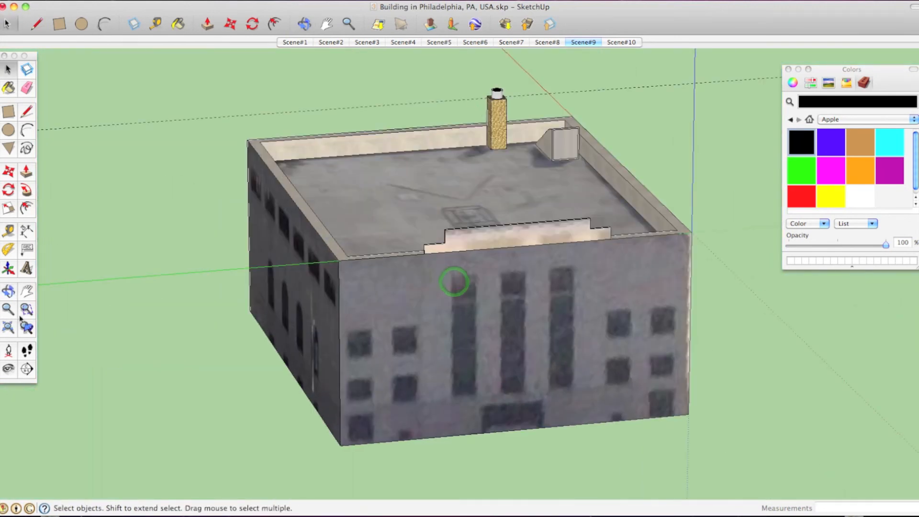
scroll(555, 244, up, 1)
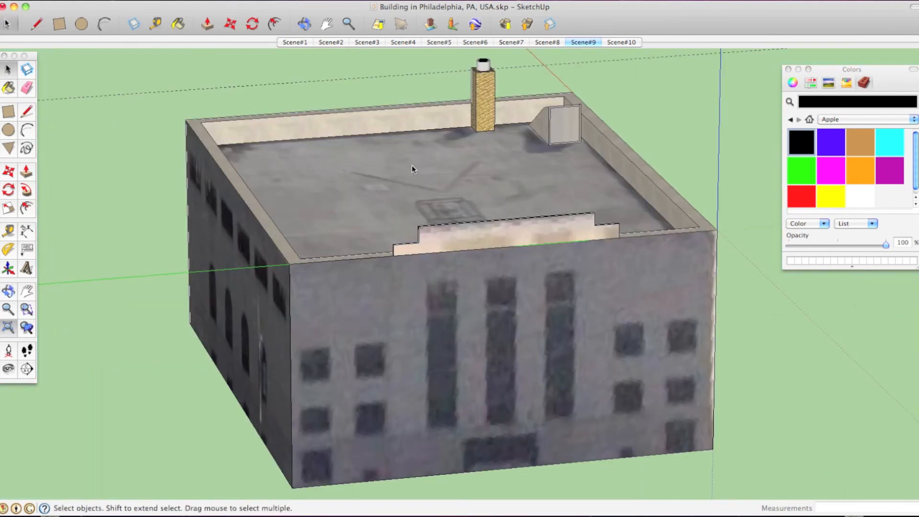
Preview the finished building model in Google Earth
click(476, 24)
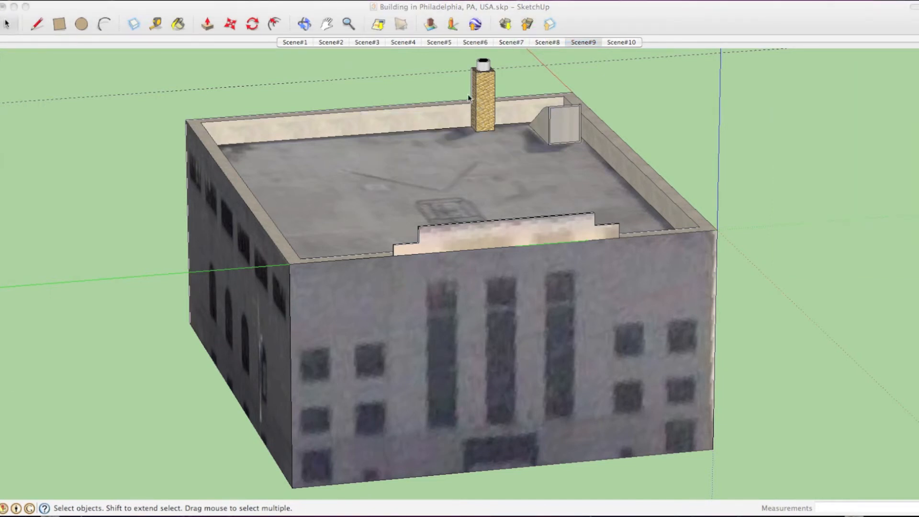
scroll(472, 88, up, 5)
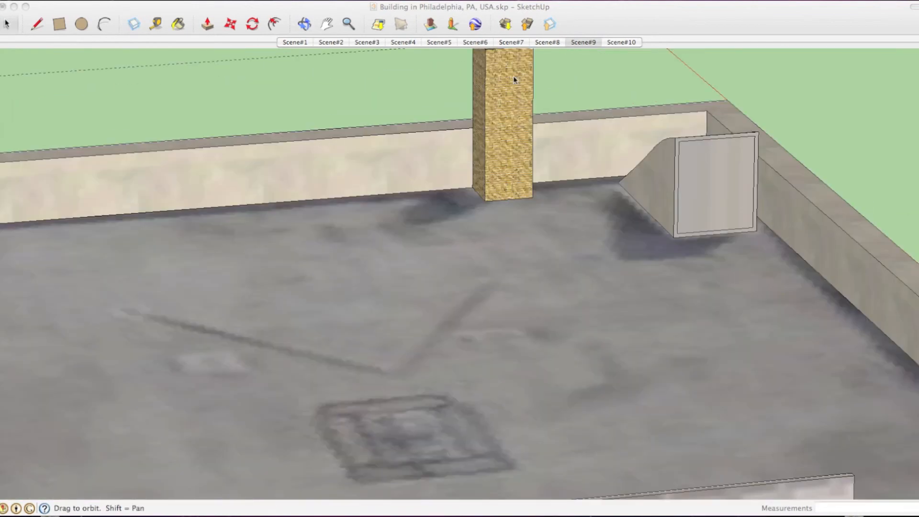
scroll(514, 80, down, 5)
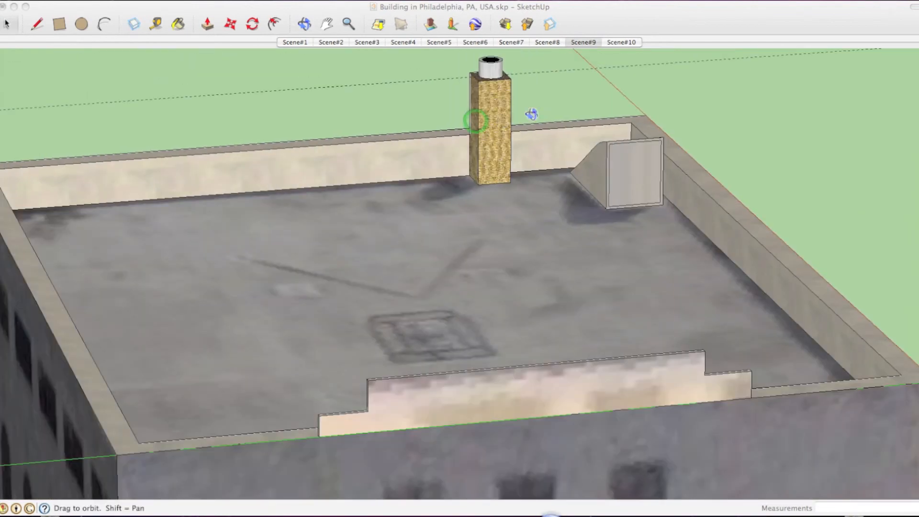
click(458, 102)
mouse_move(458, 101)
middle_down()
mouse_move(509, 105)
mouse_move(602, 65)
middle_up()
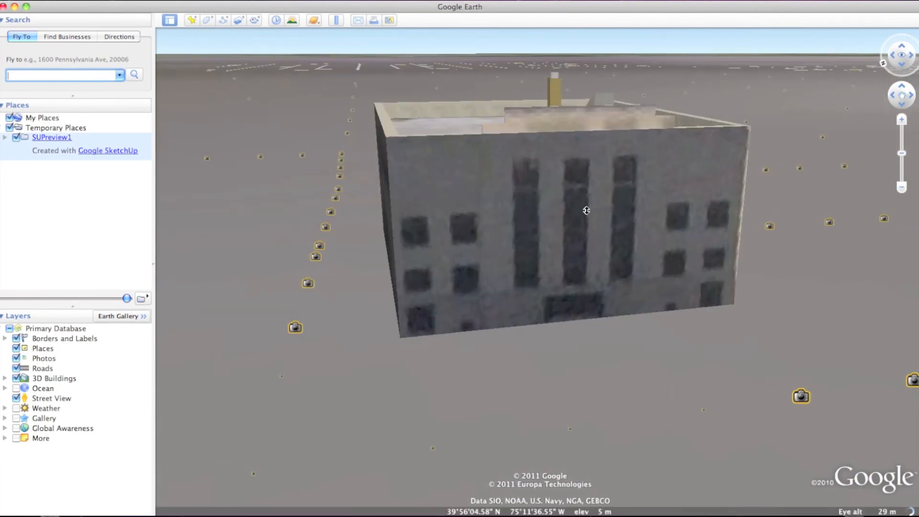
Examine the building in Google Earth from the front and corner, checking its roof, parapet, side wall and fit among the surrounding streets
right_drag(586, 210, 552, 213)
mouse_move(590, 191)
middle_down()
mouse_move(534, 193)
mouse_move(558, 192)
middle_up()
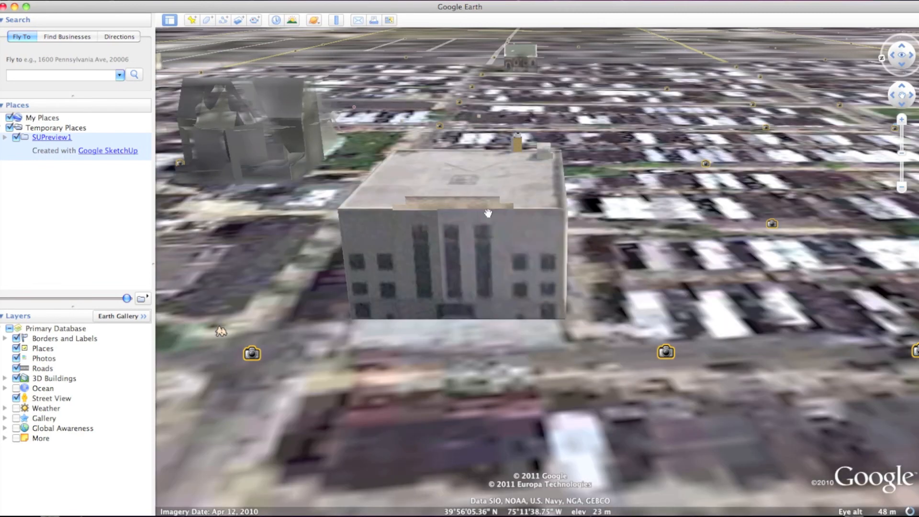
scroll(489, 213, up, 3)
middle_drag(498, 209, 570, 127)
scroll(562, 125, up, 3)
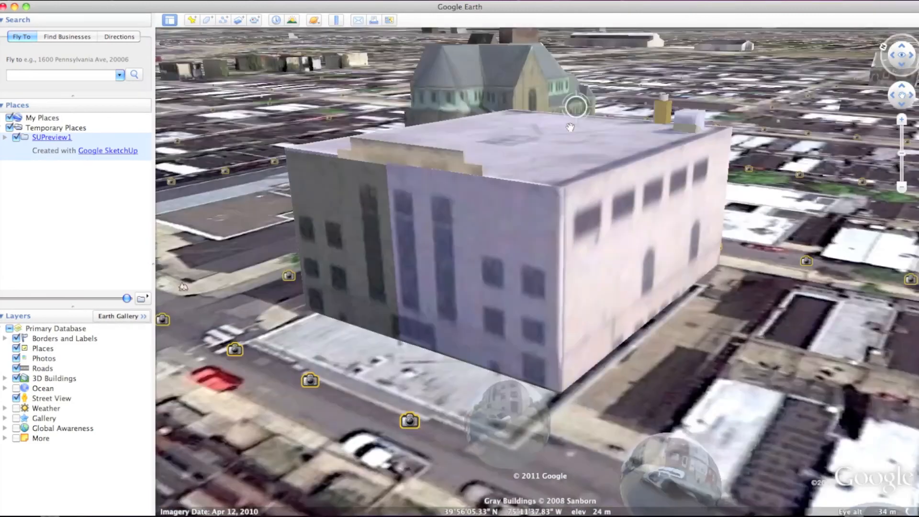
scroll(580, 168, up, 2)
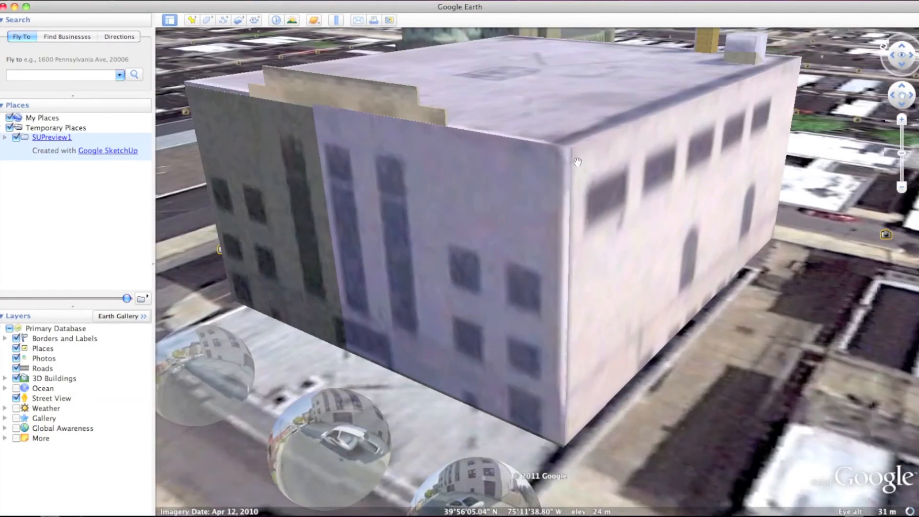
scroll(569, 191, down, 2)
scroll(562, 219, down, 2)
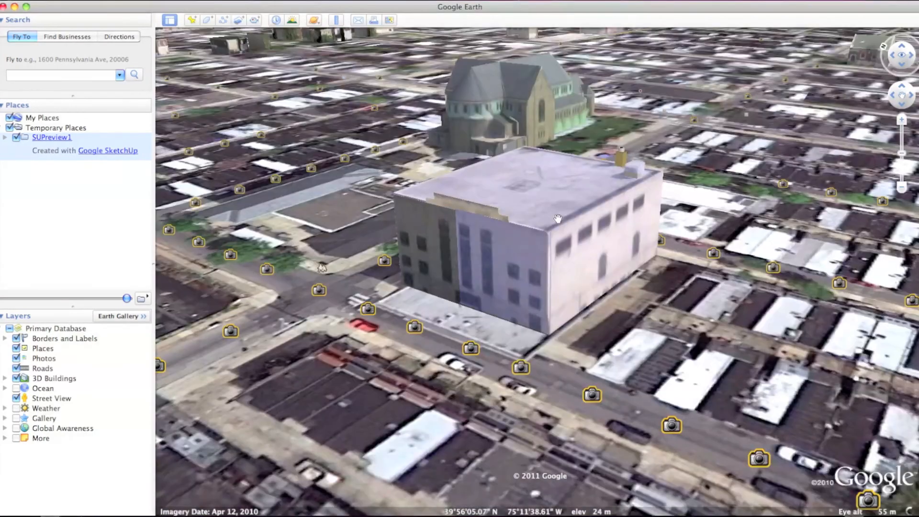
scroll(557, 215, up, 2)
drag(555, 213, 560, 262)
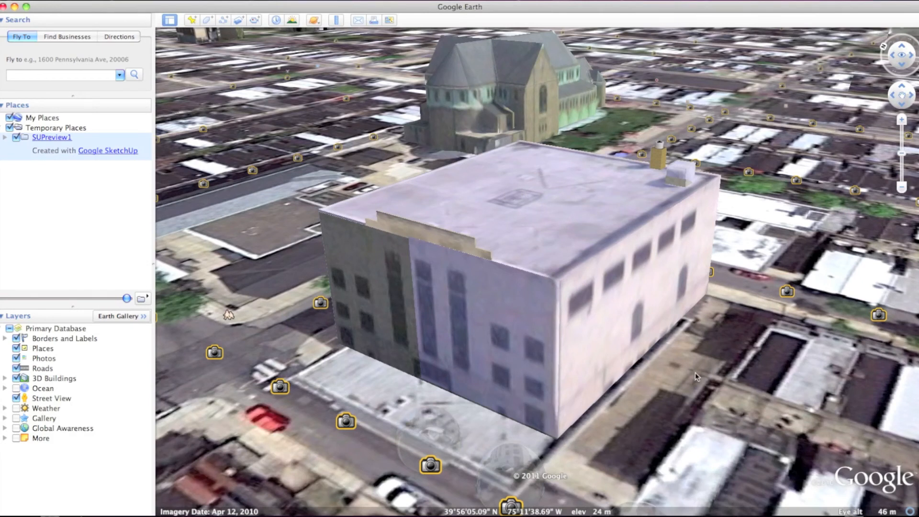
Switch to the untitled SketchUp document containing the green sign with red 3D lettering
key(F9)
click(389, 126)
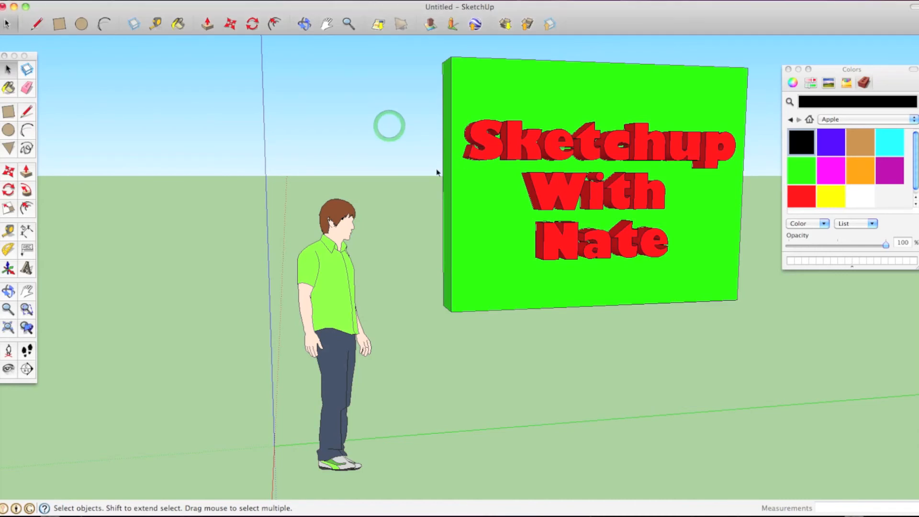
click(416, 169)
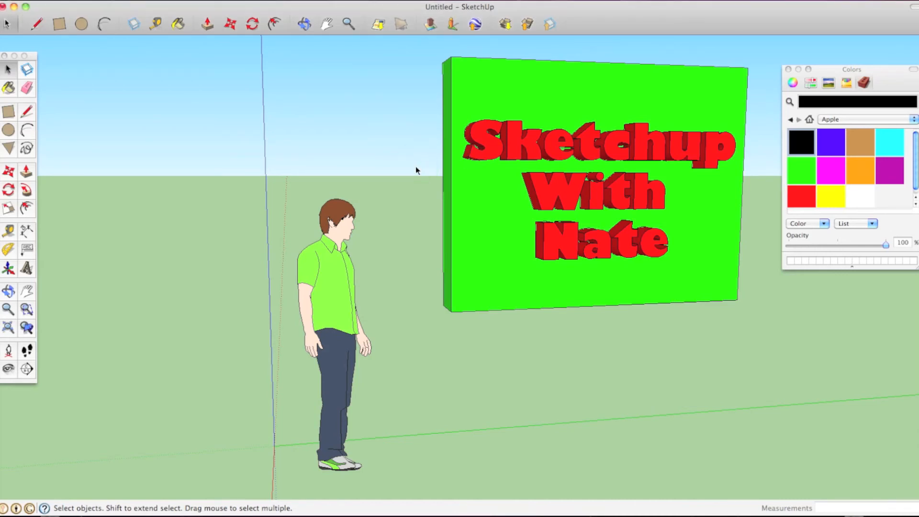